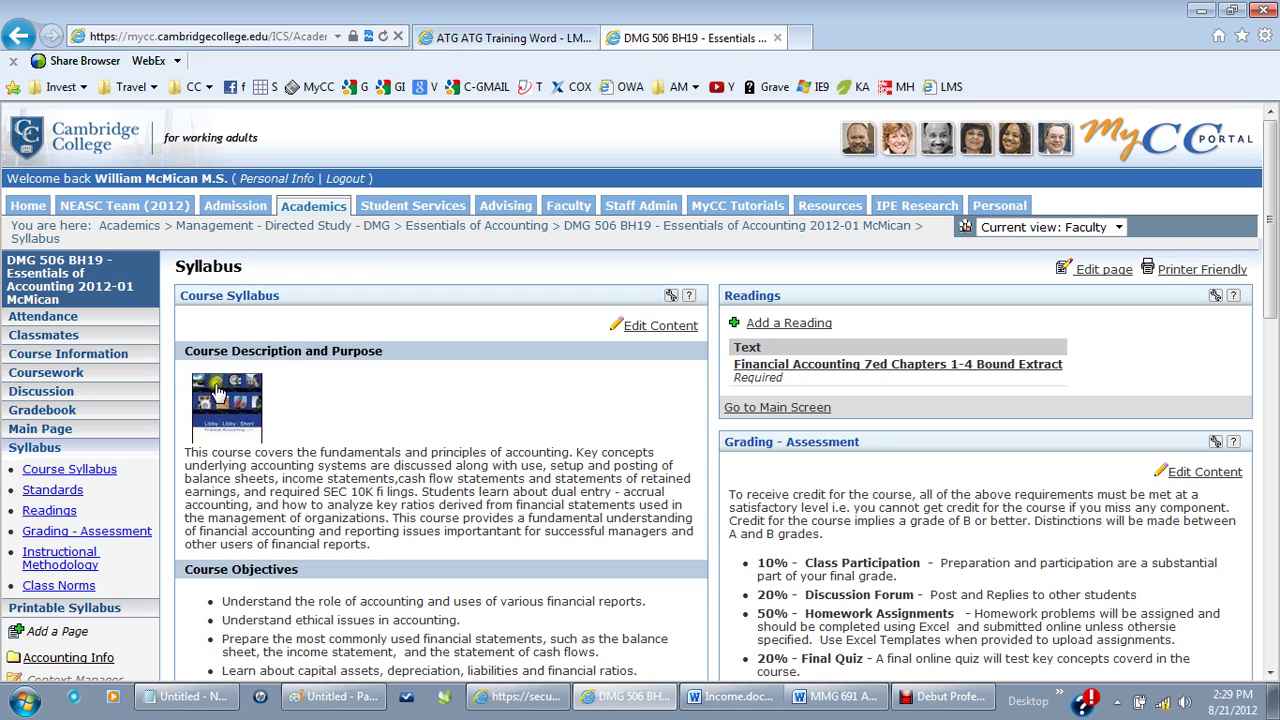
Open the course's Discussion page and examine the forum's search area, action links, Graded Discussions topic and status legend.
click(167, 410)
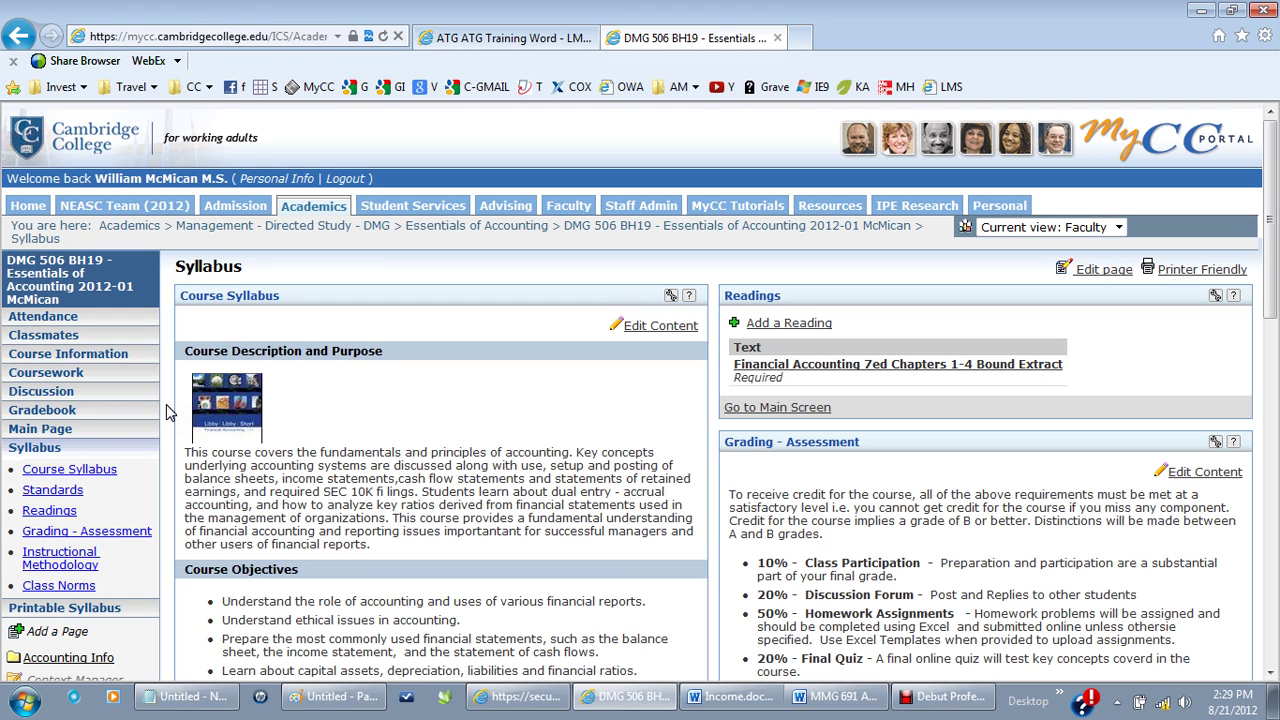
click(45, 392)
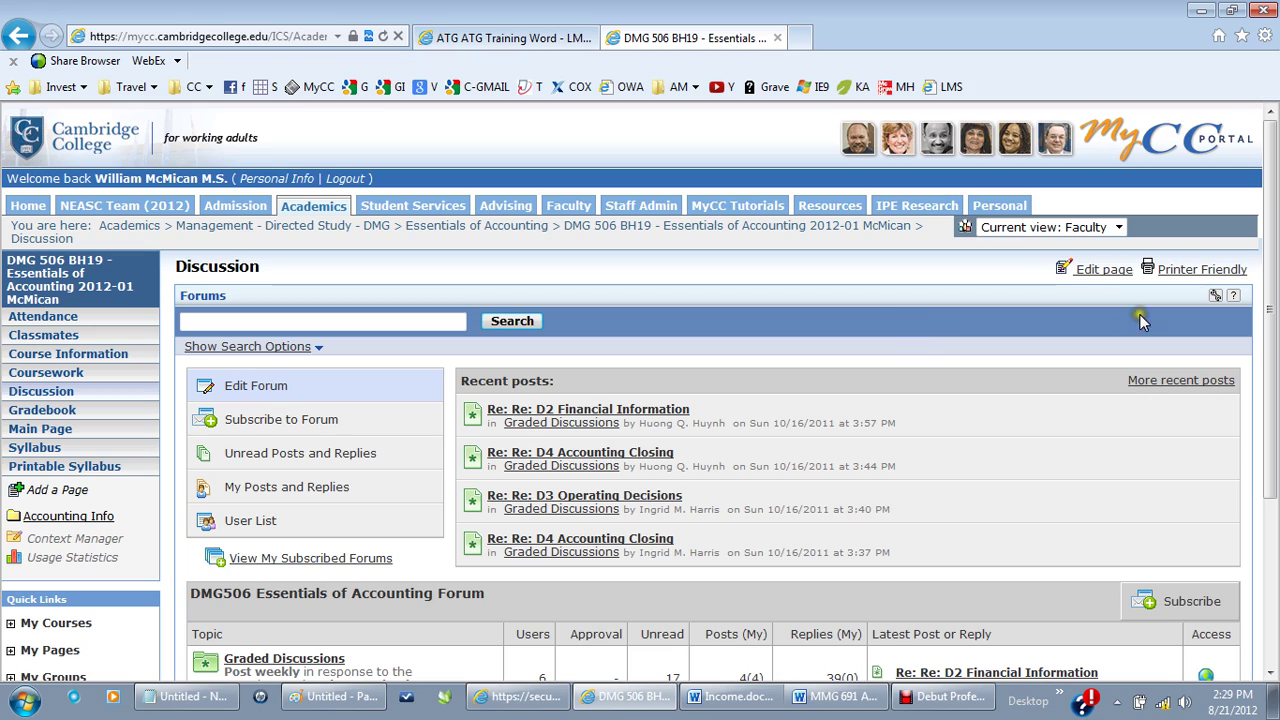
drag(1273, 305, 1258, 400)
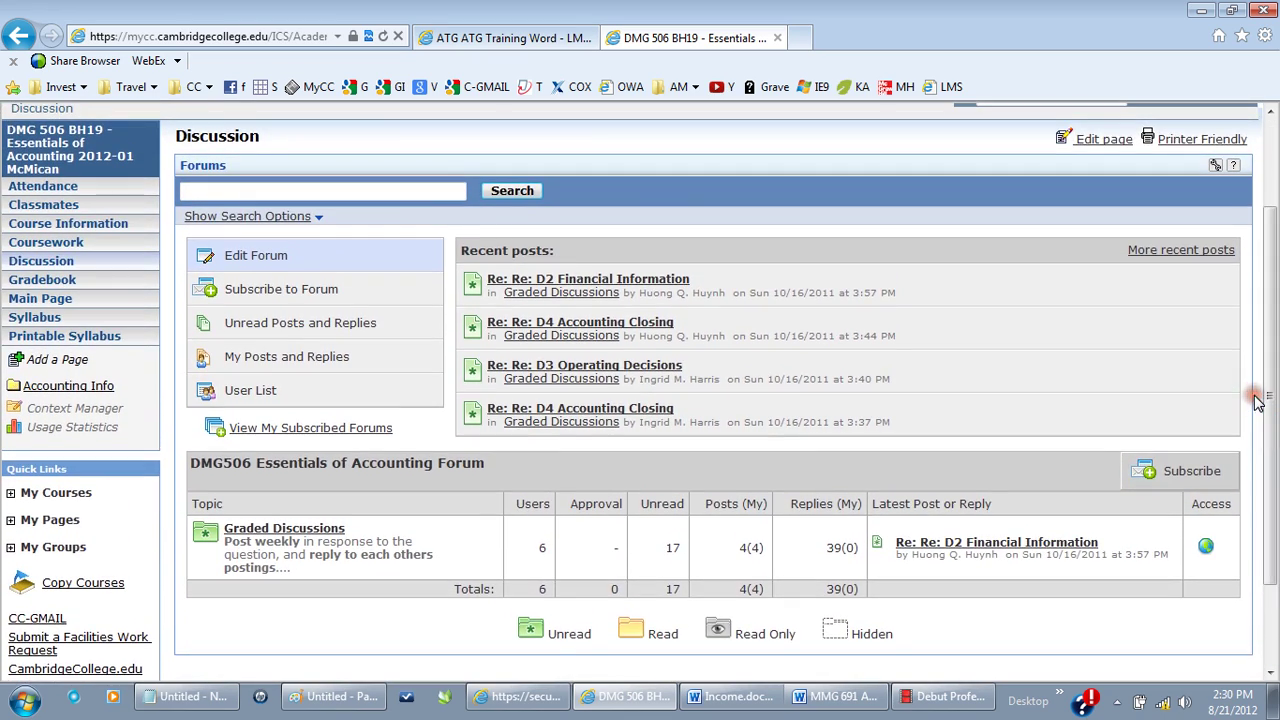
click(401, 196)
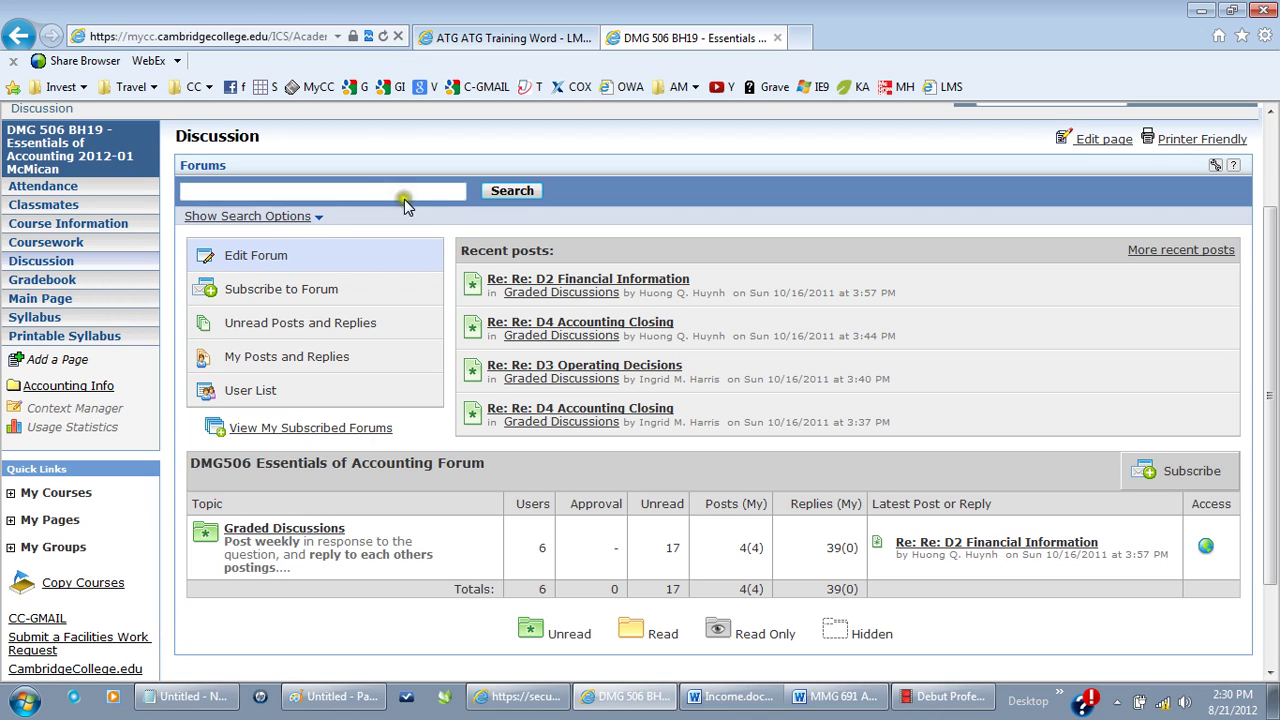
click(530, 585)
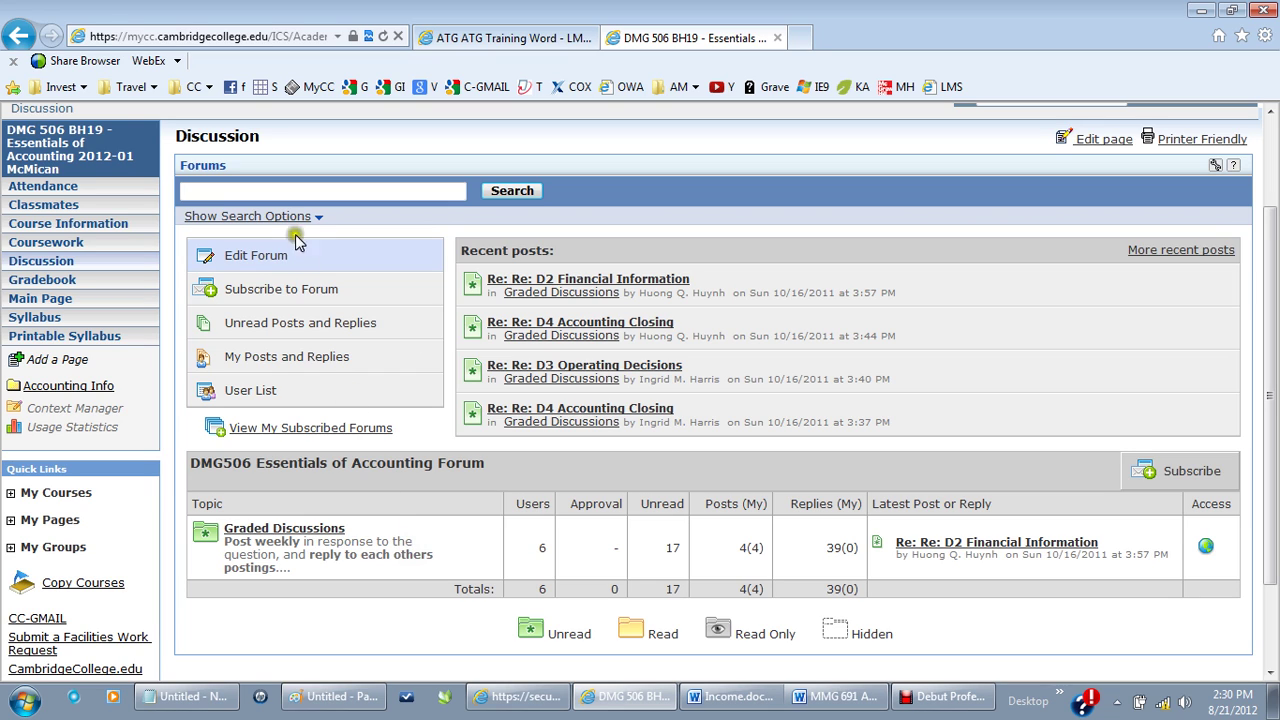
click(251, 258)
click(294, 262)
click(268, 388)
click(308, 394)
click(247, 549)
click(721, 640)
click(838, 640)
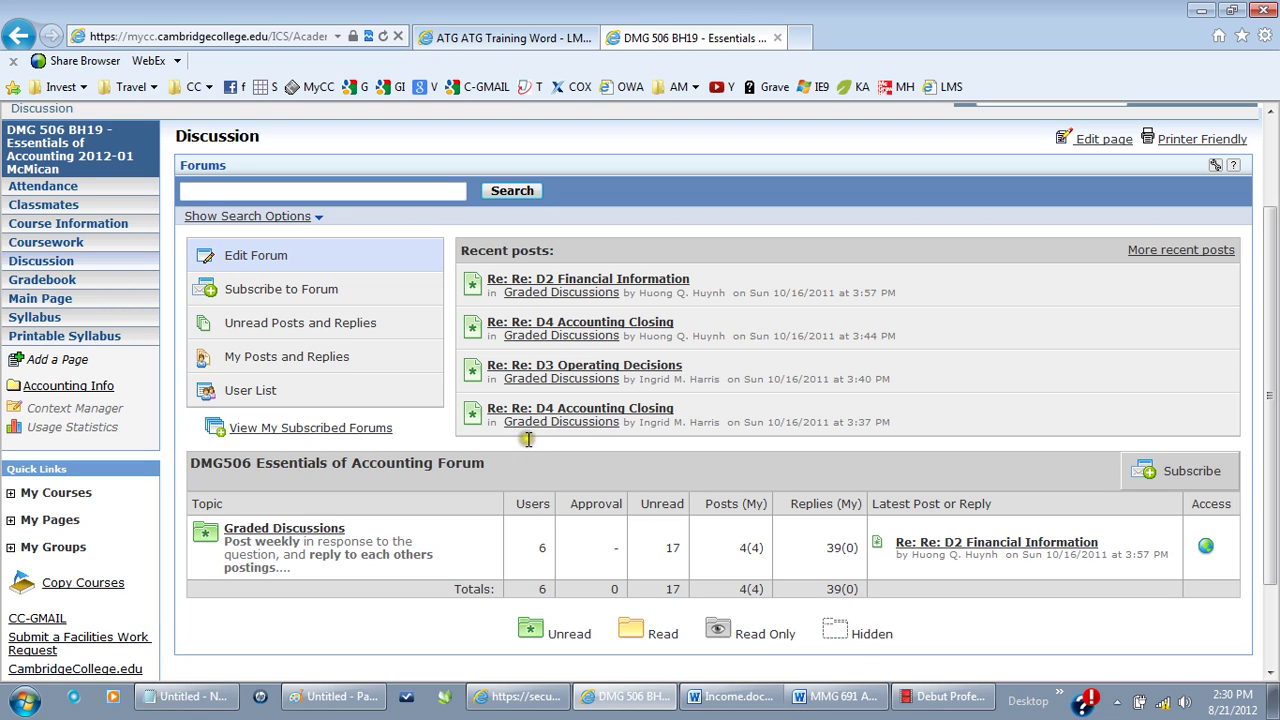
click(232, 570)
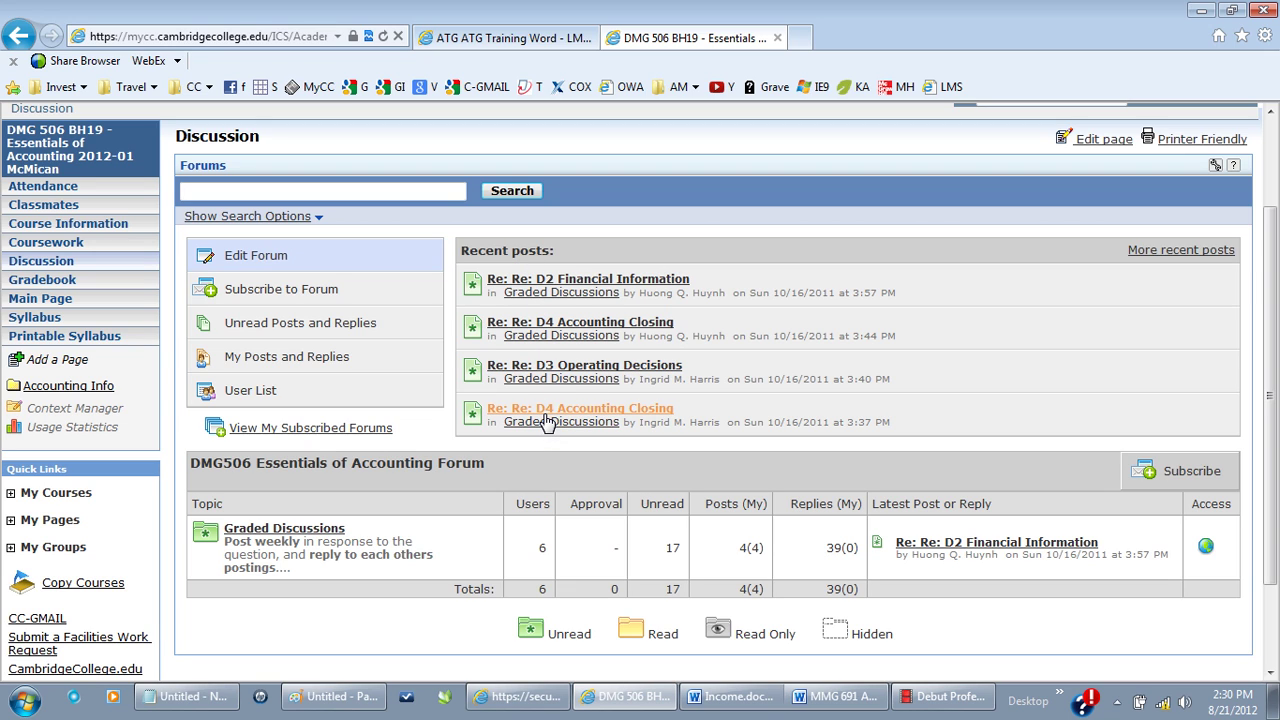
Open the recent post "Re: Re: D2 Financial Information" and look through the quoted discussion.
click(544, 282)
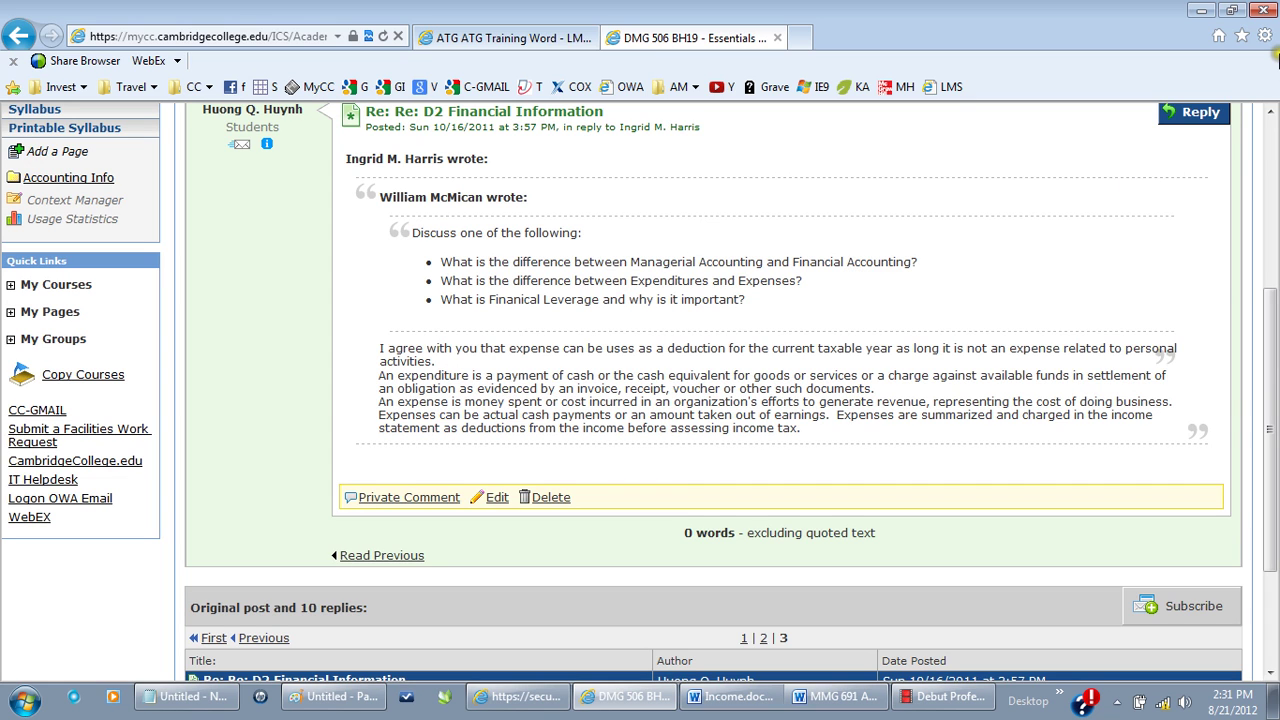
click(1266, 118)
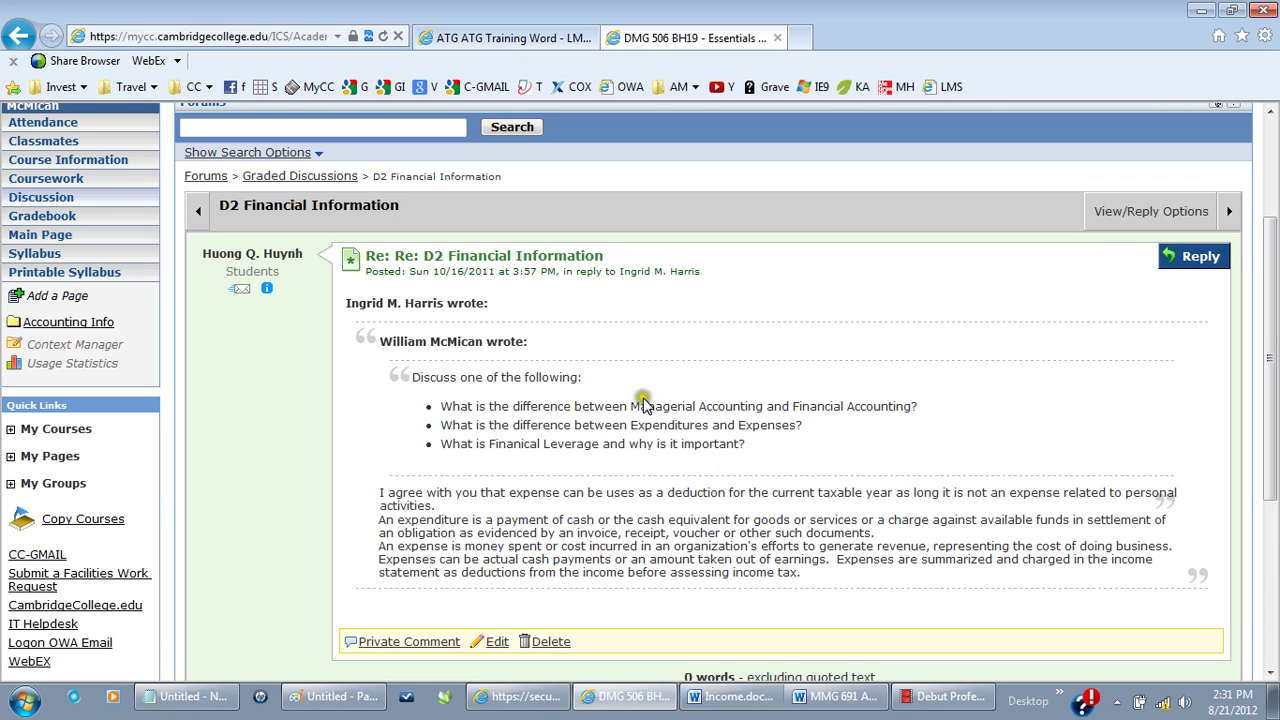
click(1268, 113)
click(1268, 113)
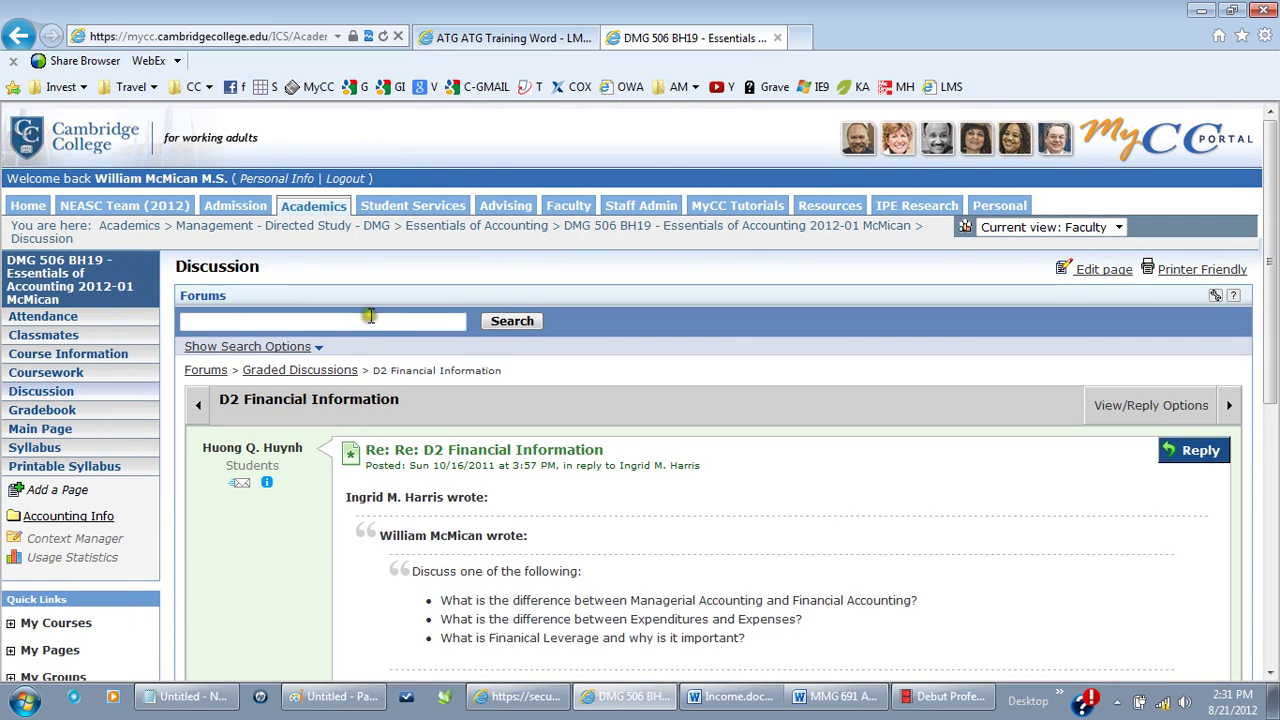
Return to the Forums overview and highlight "Essentials of Accounting" in the DMG506 forum heading.
click(206, 370)
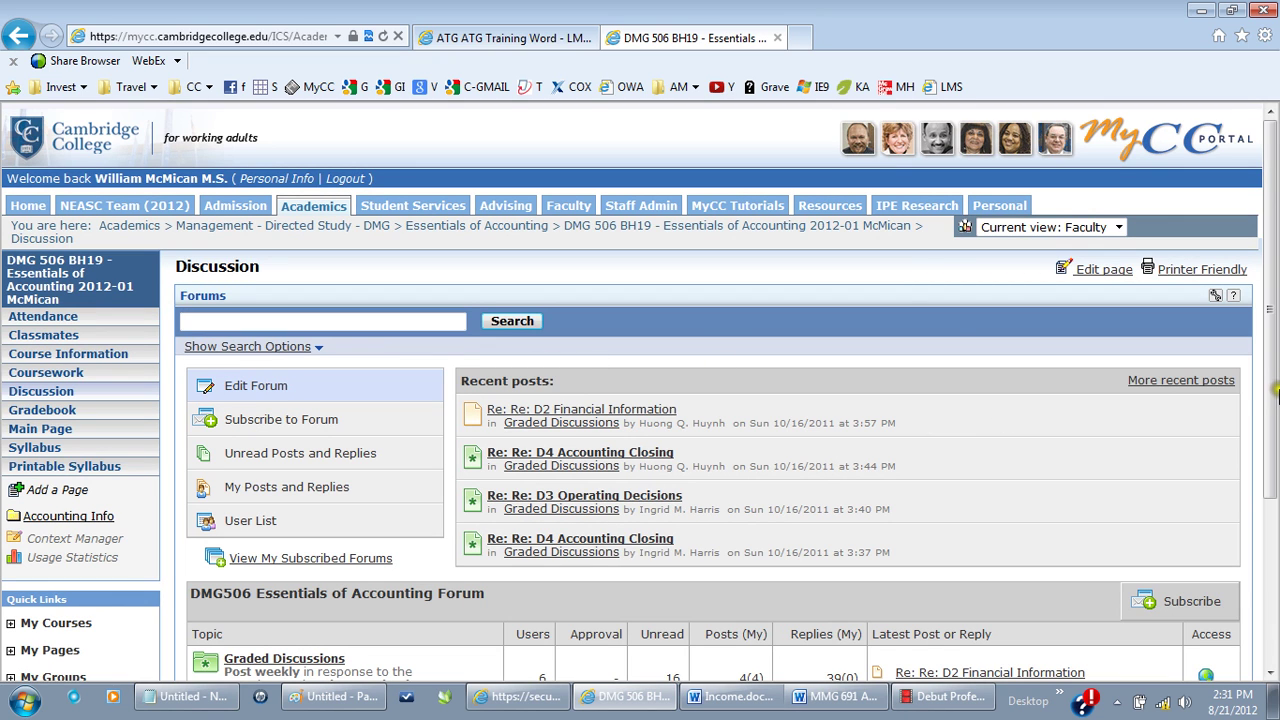
drag(1265, 398, 1268, 563)
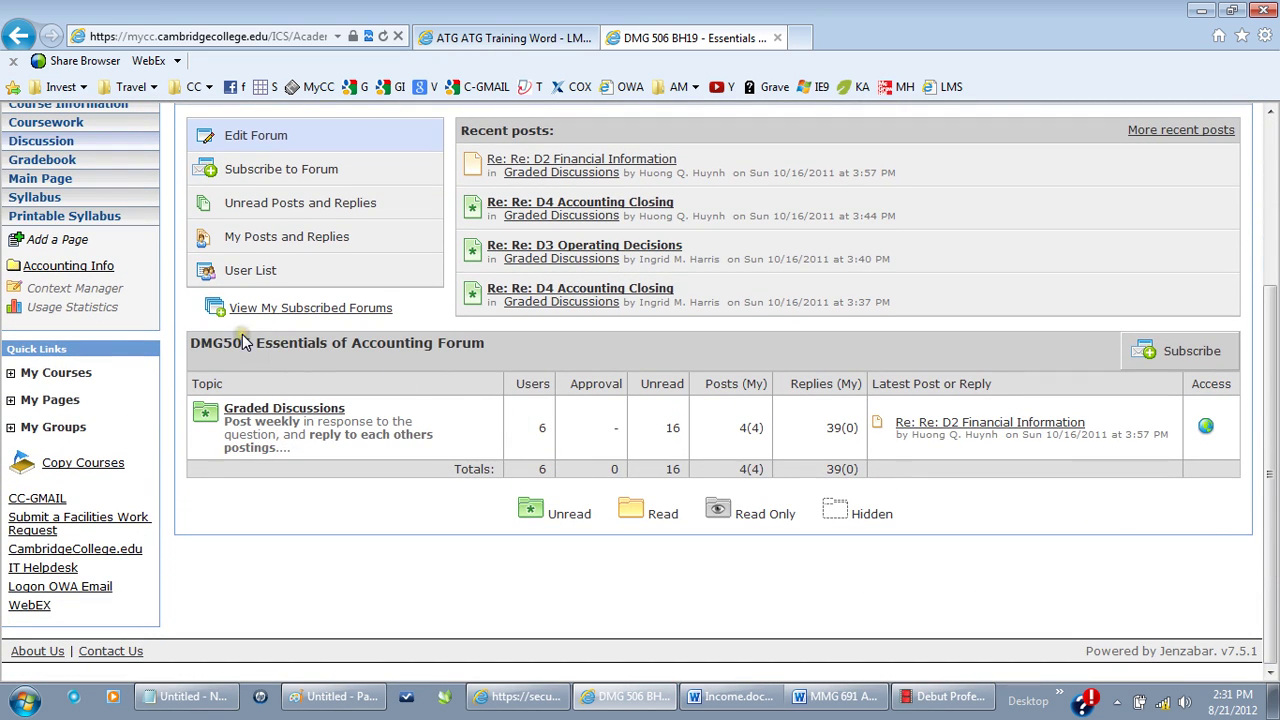
drag(252, 342, 434, 358)
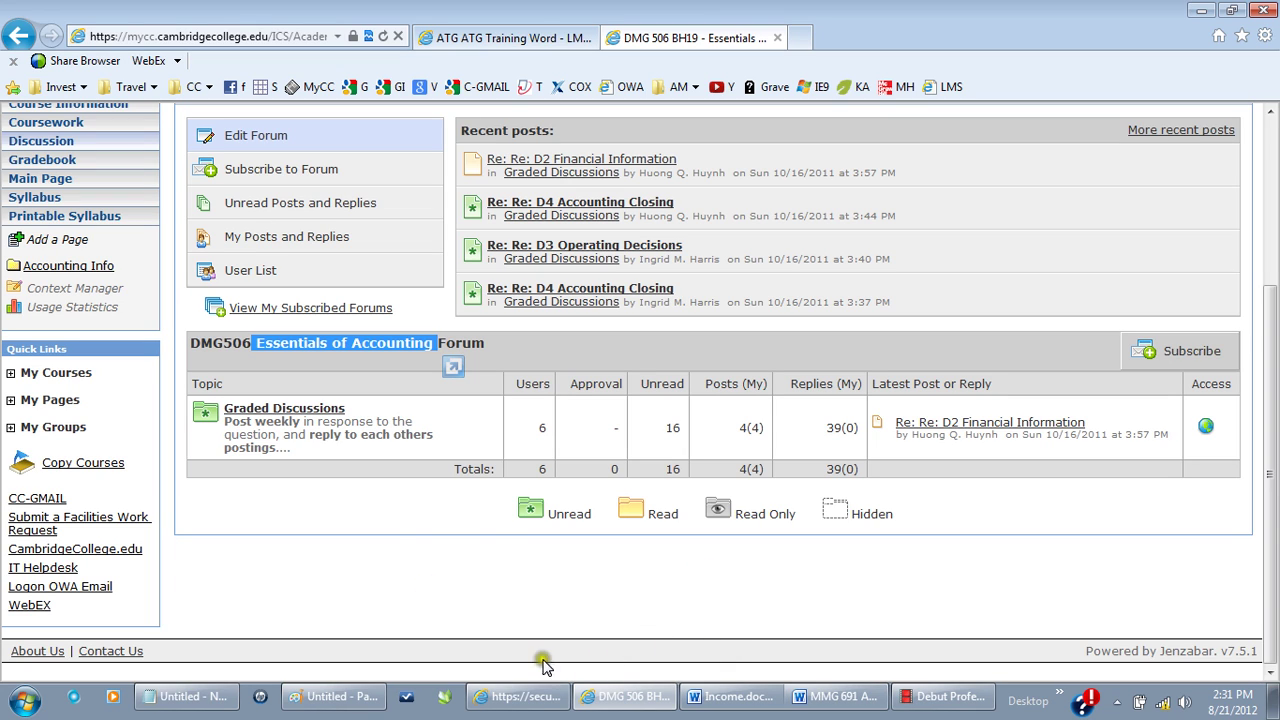
Switch to Paint and add the white text label "Forum" to the black canvas, with "Categories" indented below it.
click(312, 695)
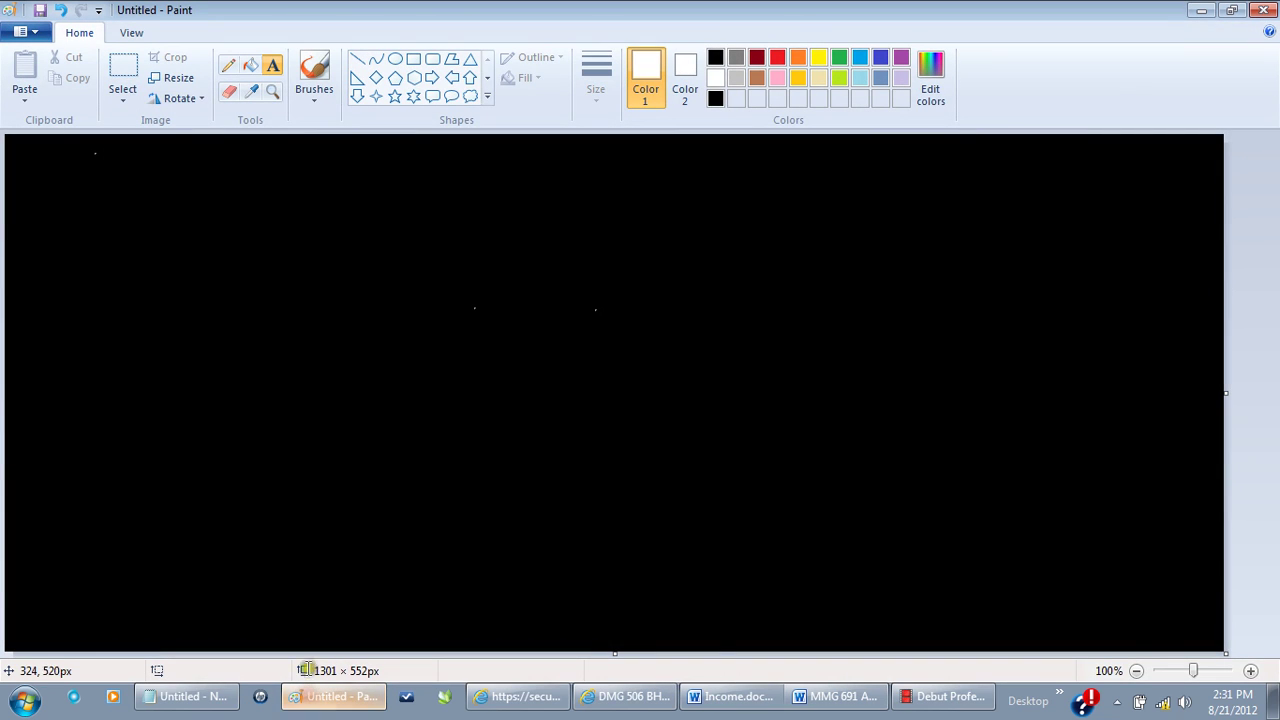
click(297, 243)
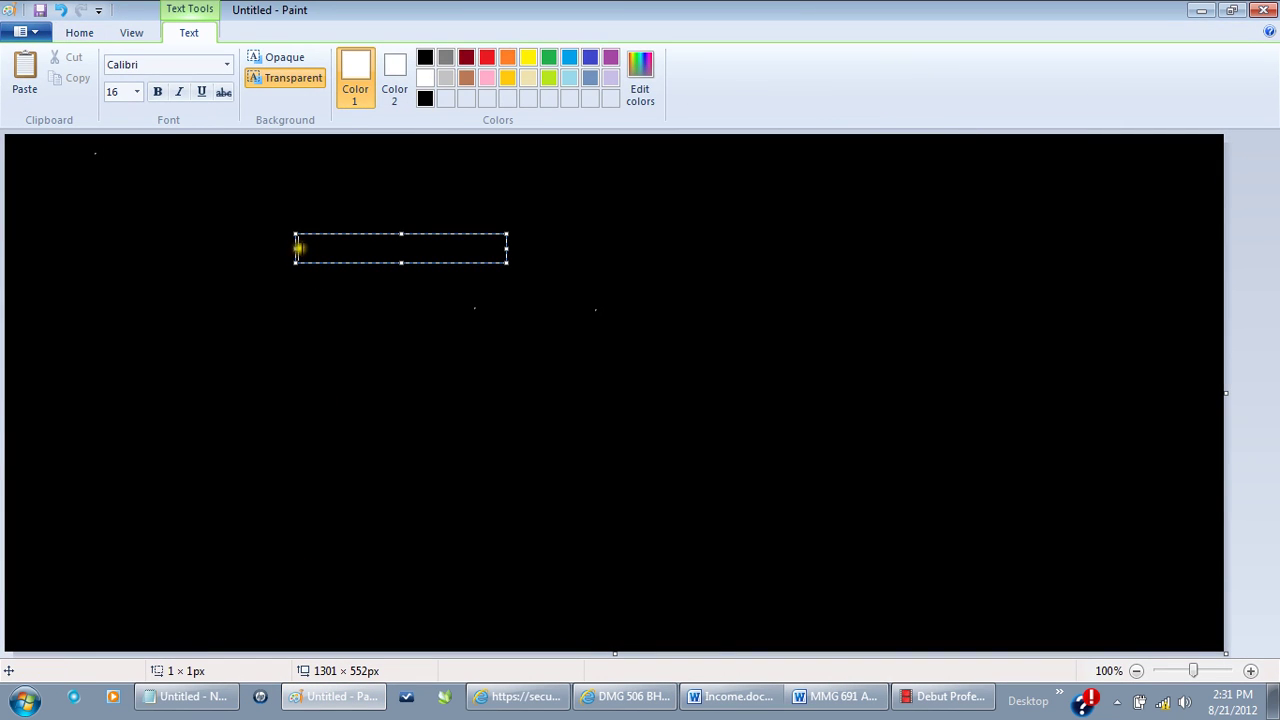
text(Forum)
click(415, 346)
click(415, 343)
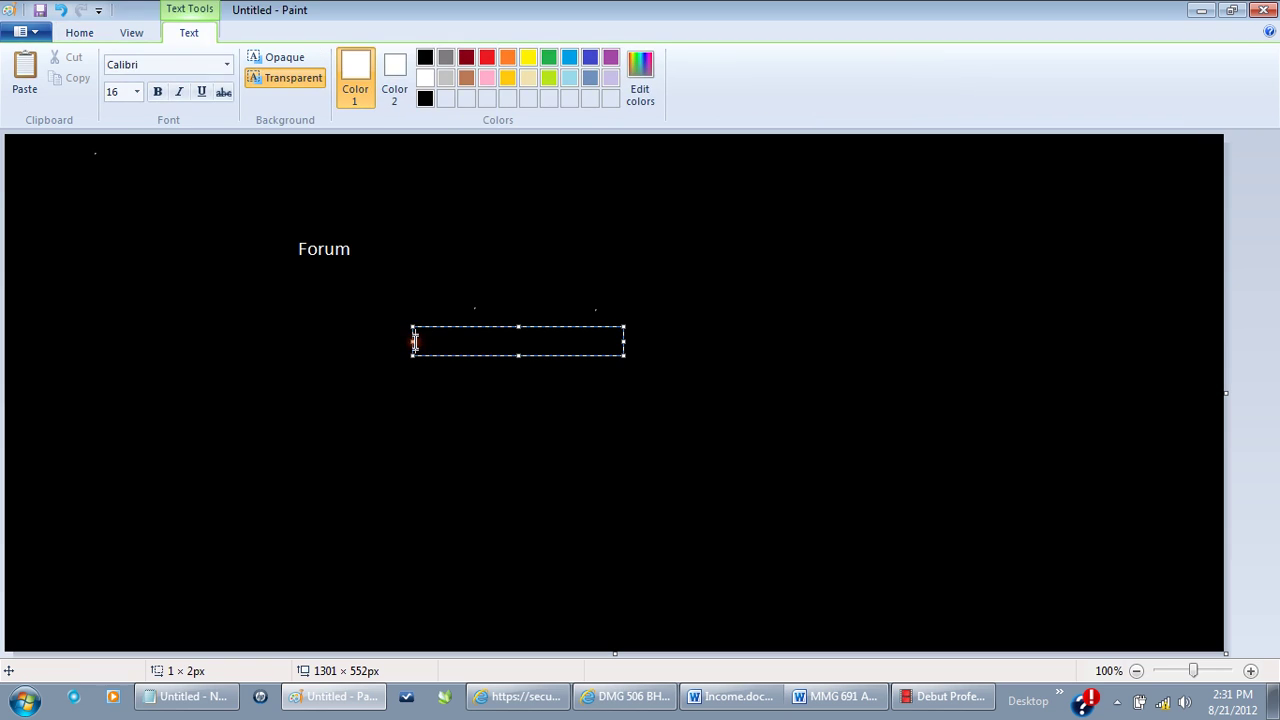
text(Categories)
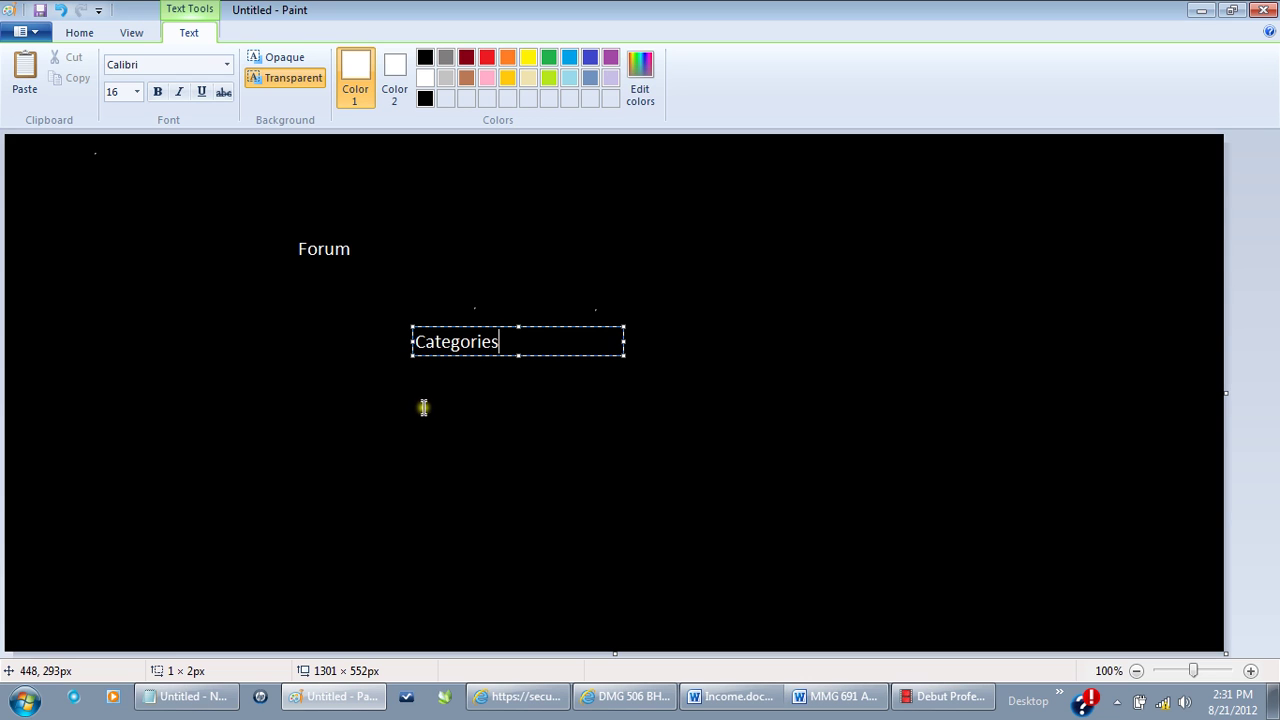
click(453, 390)
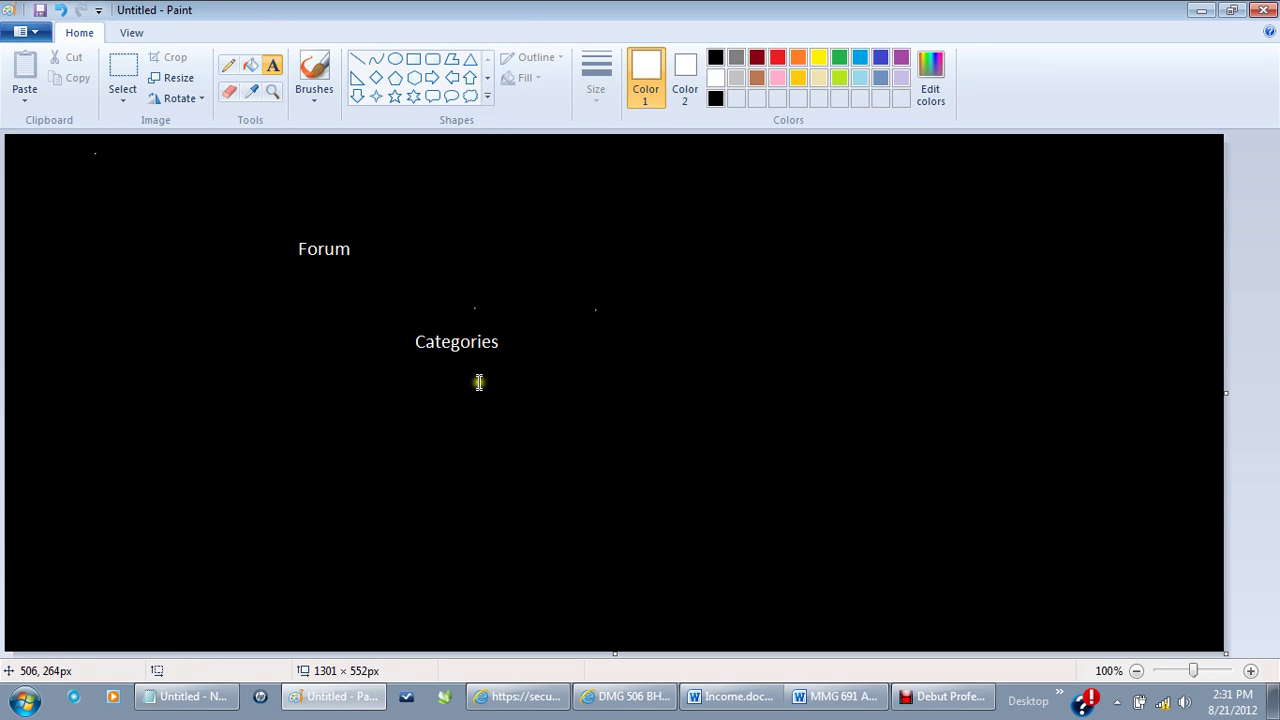
Add the text label "Topic Folders" below "Categories", indented one level further.
click(478, 380)
text(T)
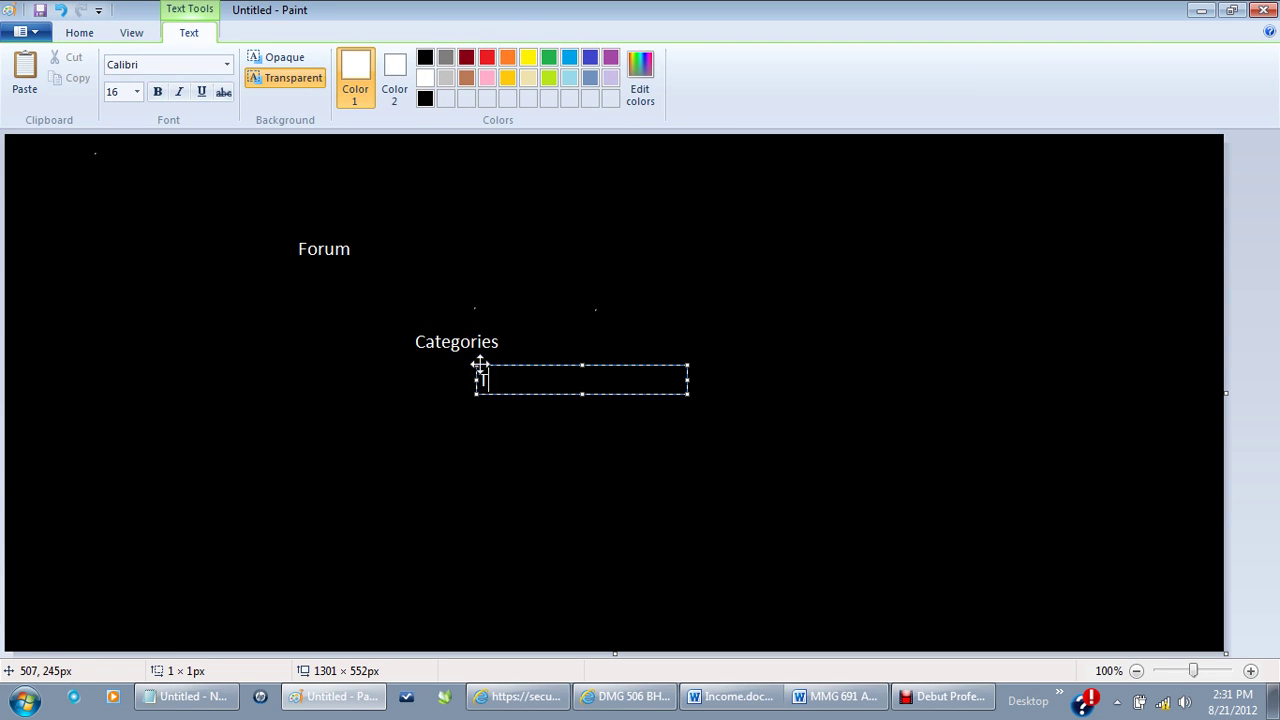
text(opic Folder)
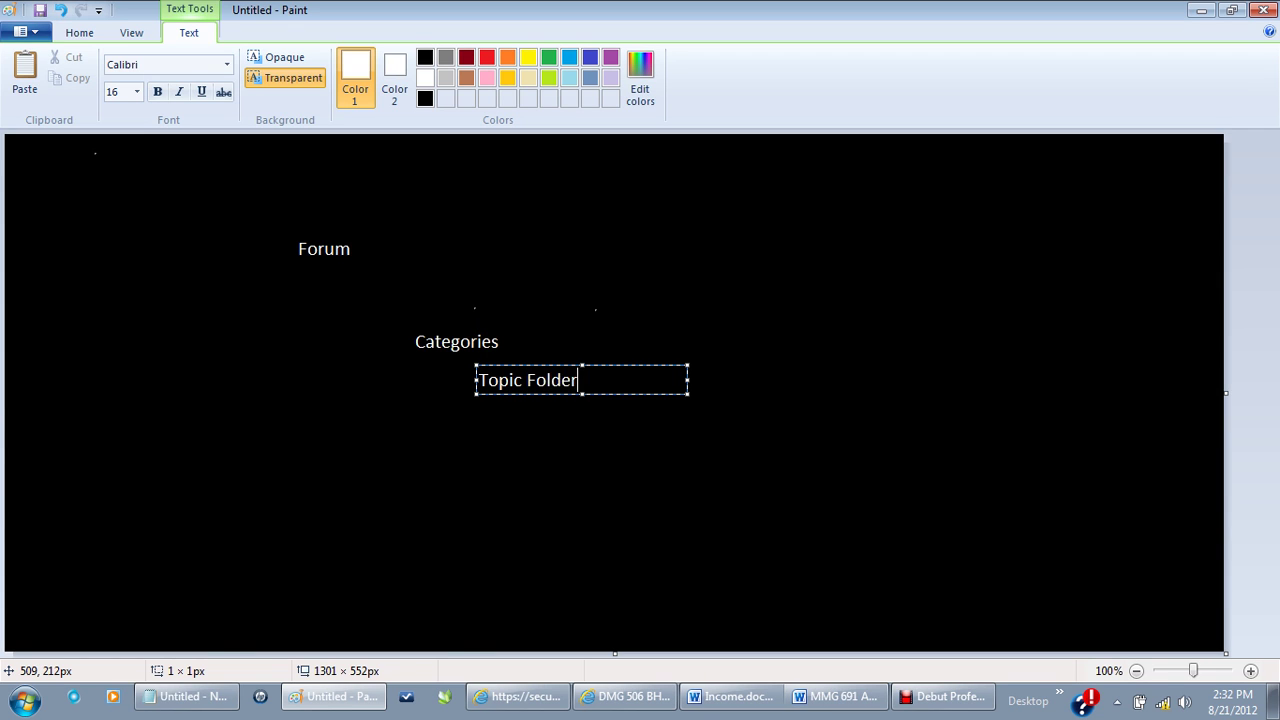
text(s)
click(517, 425)
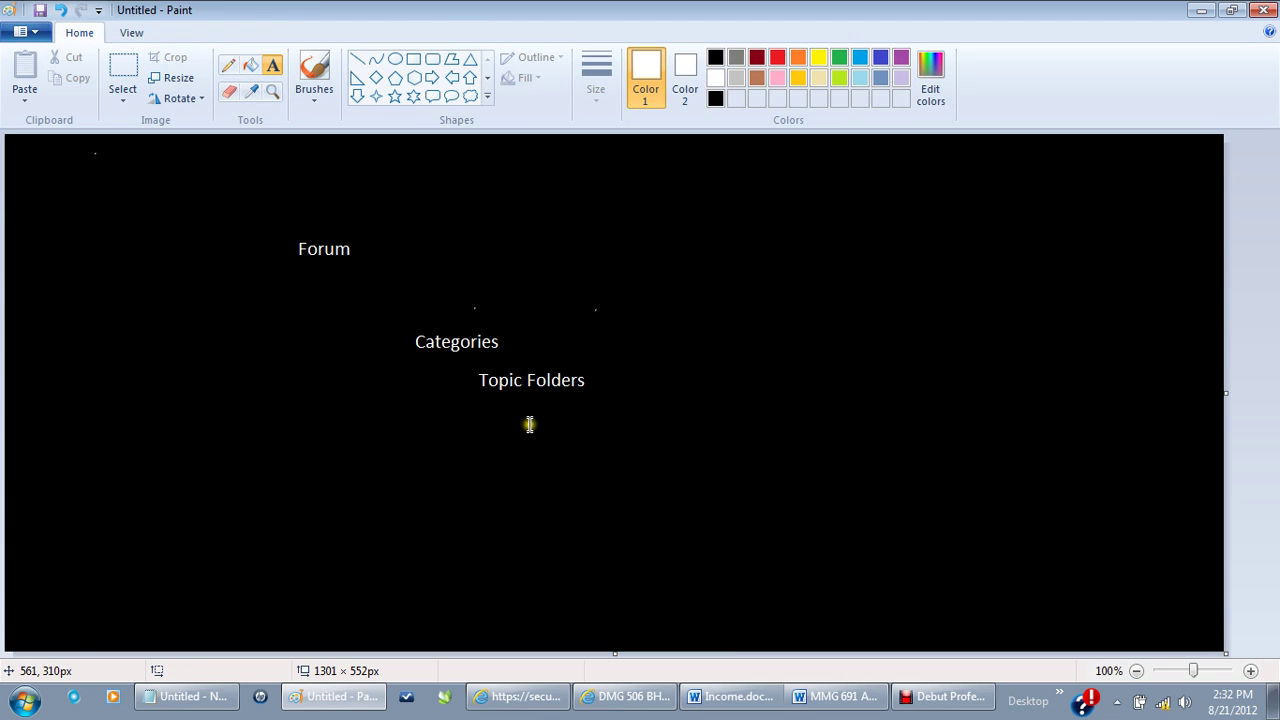
Add the text "Posting 1 - Faculty" indented below "Topic Folders", and put the number "1" after "Topic Folders".
click(531, 424)
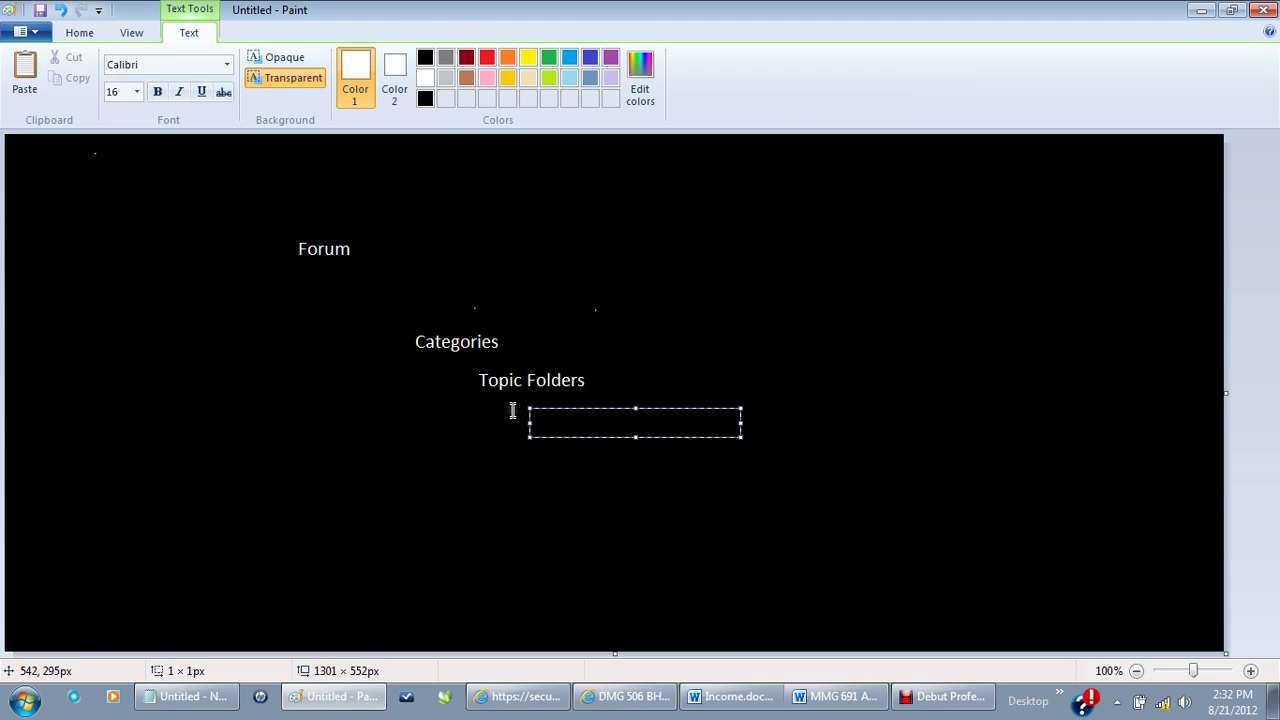
text(Posting 1)
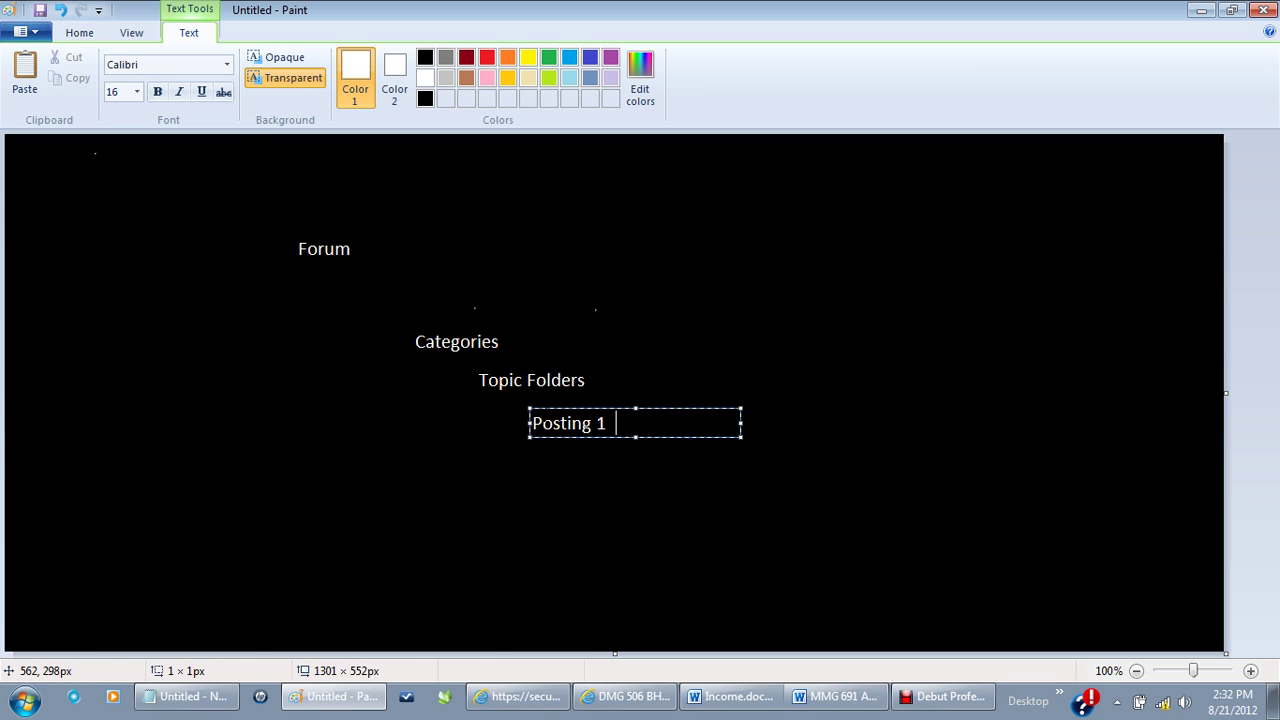
text(  - Faculty)
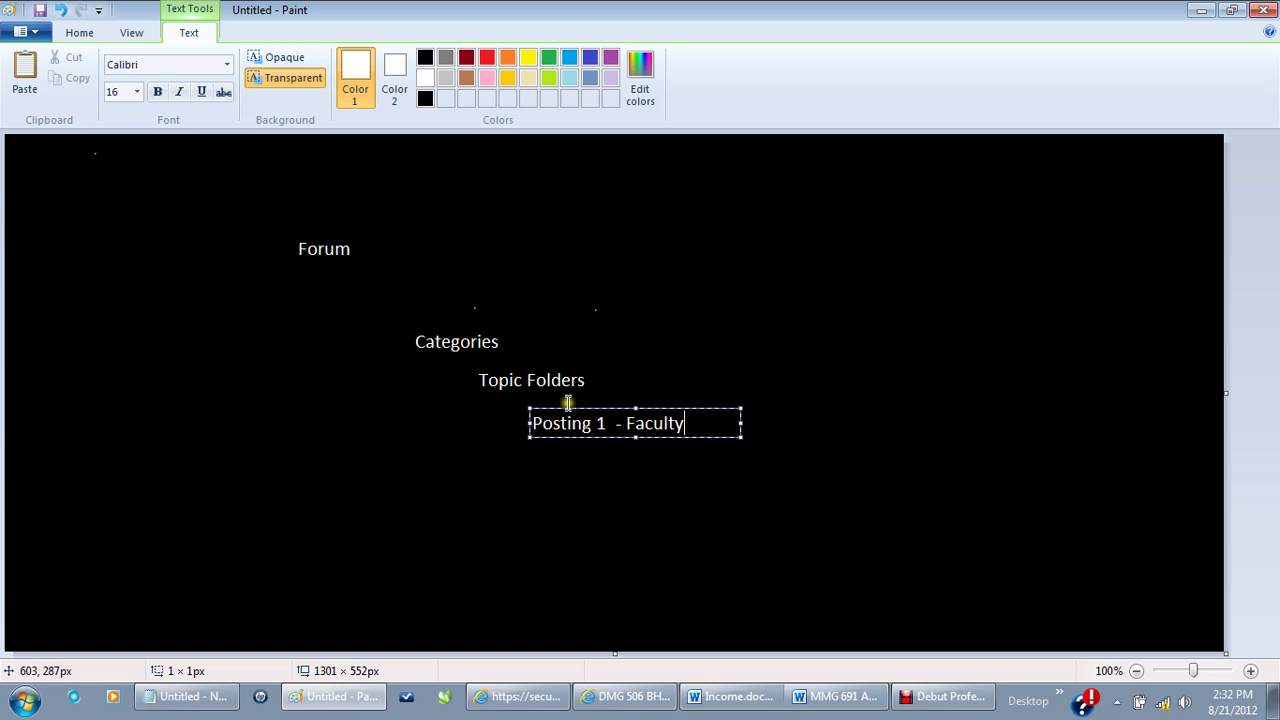
click(597, 383)
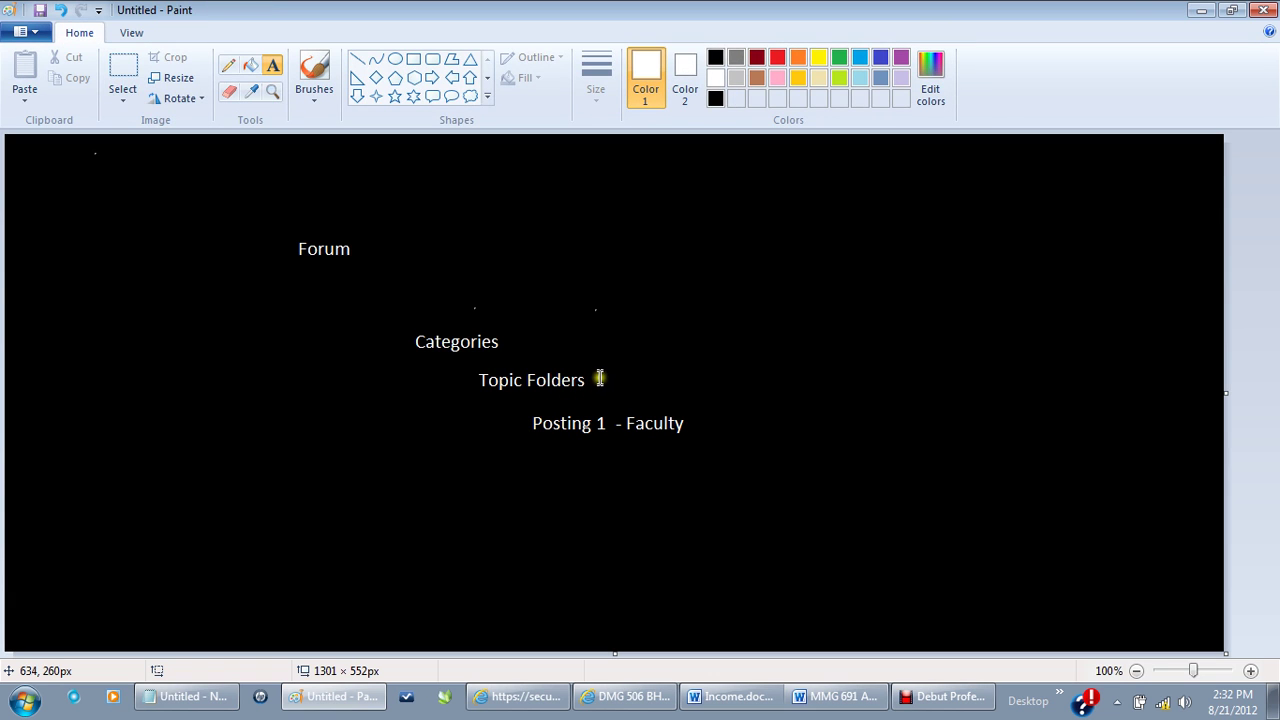
click(592, 377)
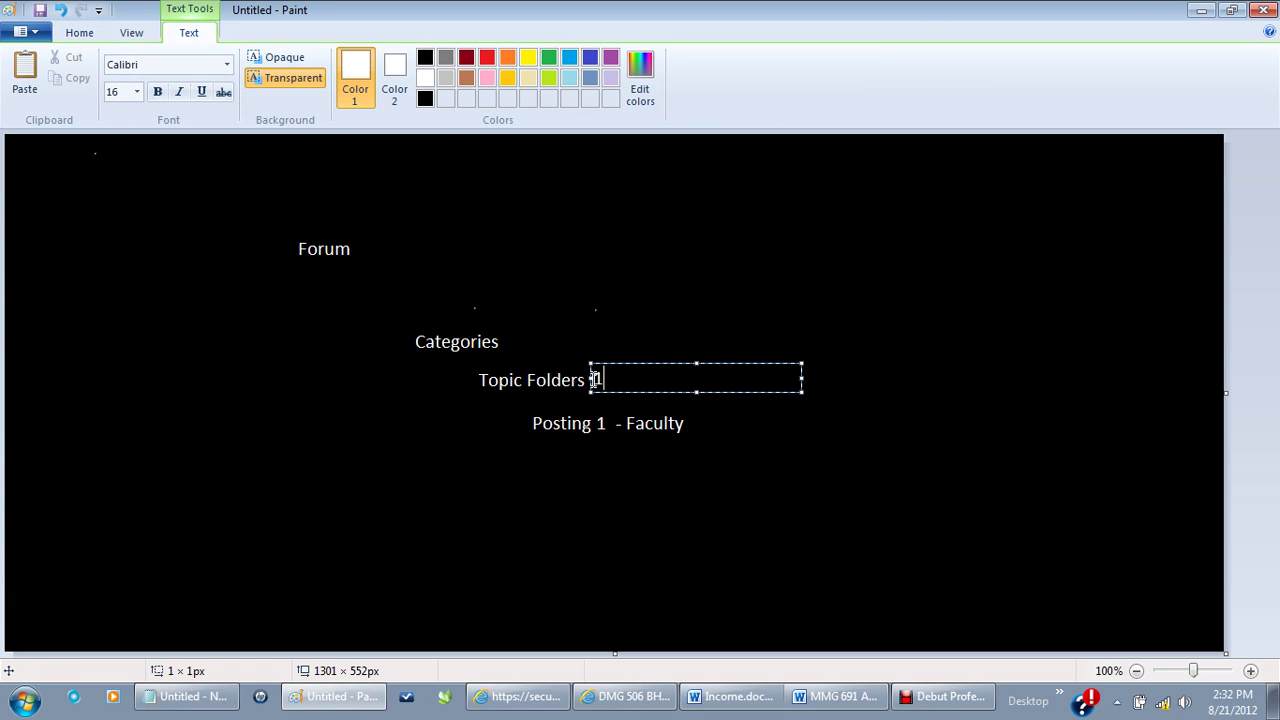
text(1)
click(576, 483)
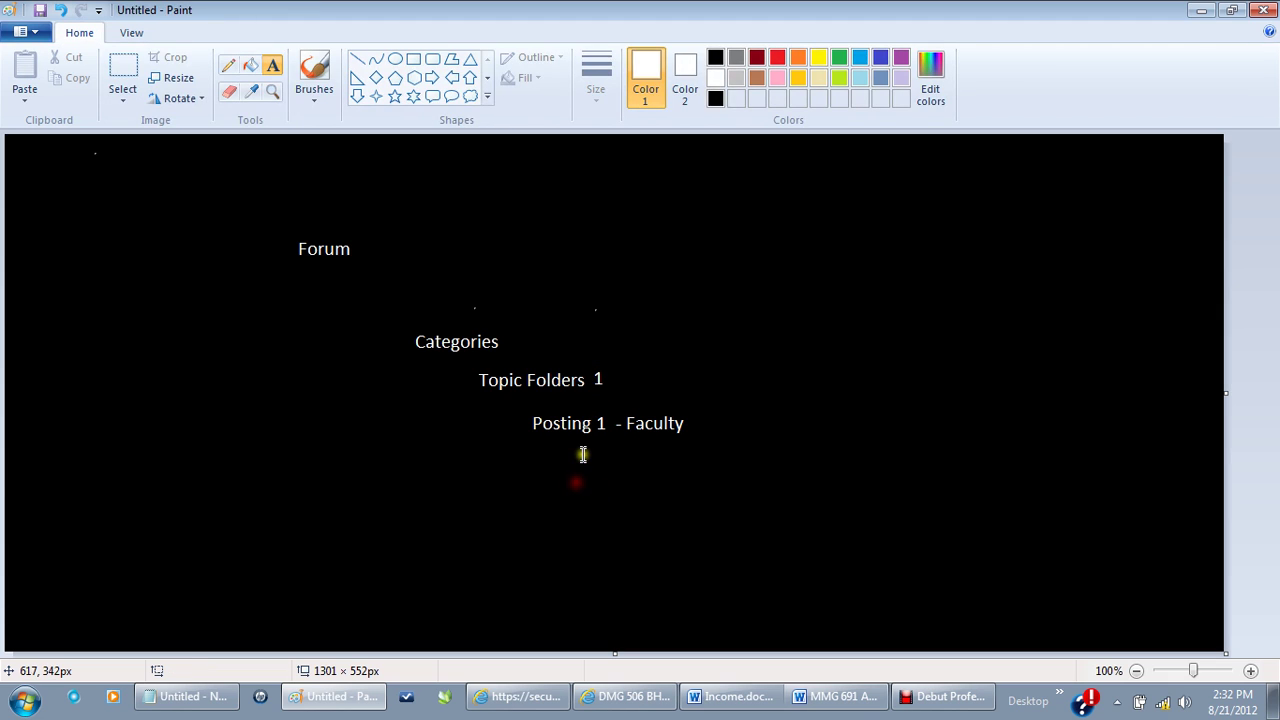
Add the text "Reply - Students1" below the Faculty posting line, indented one level further.
click(583, 455)
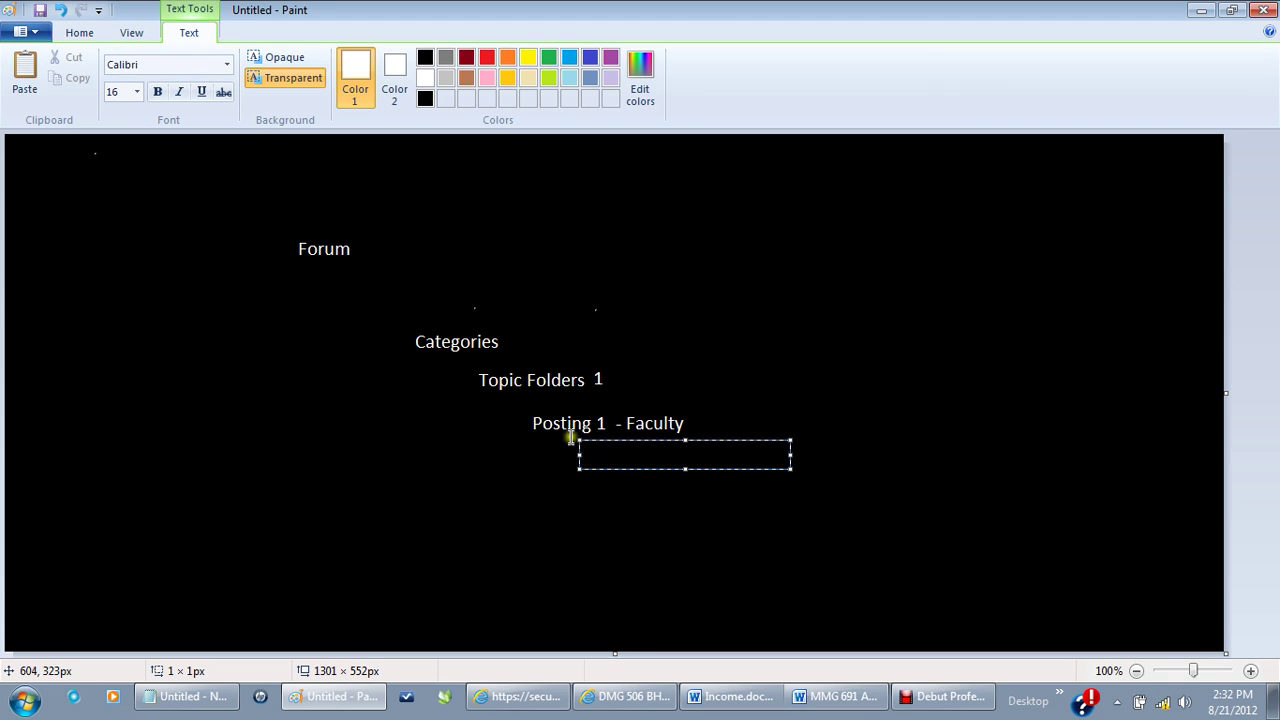
text(Reply )
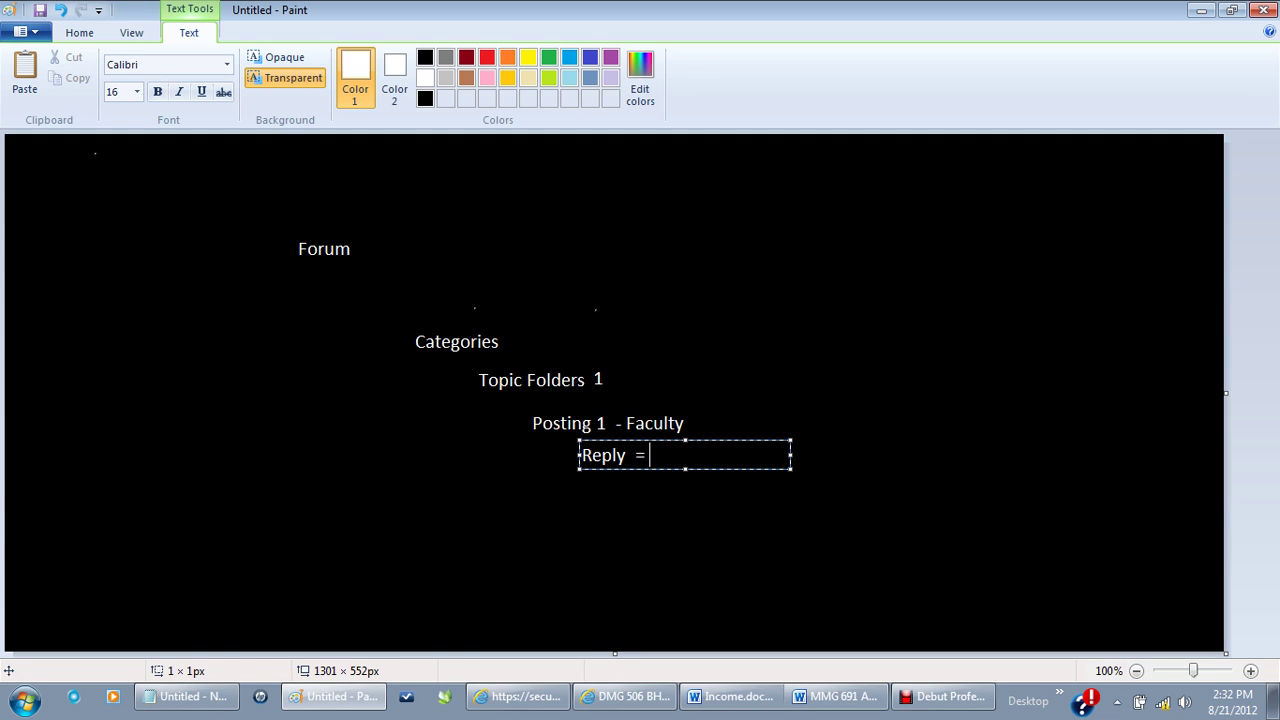
text( - Students1)
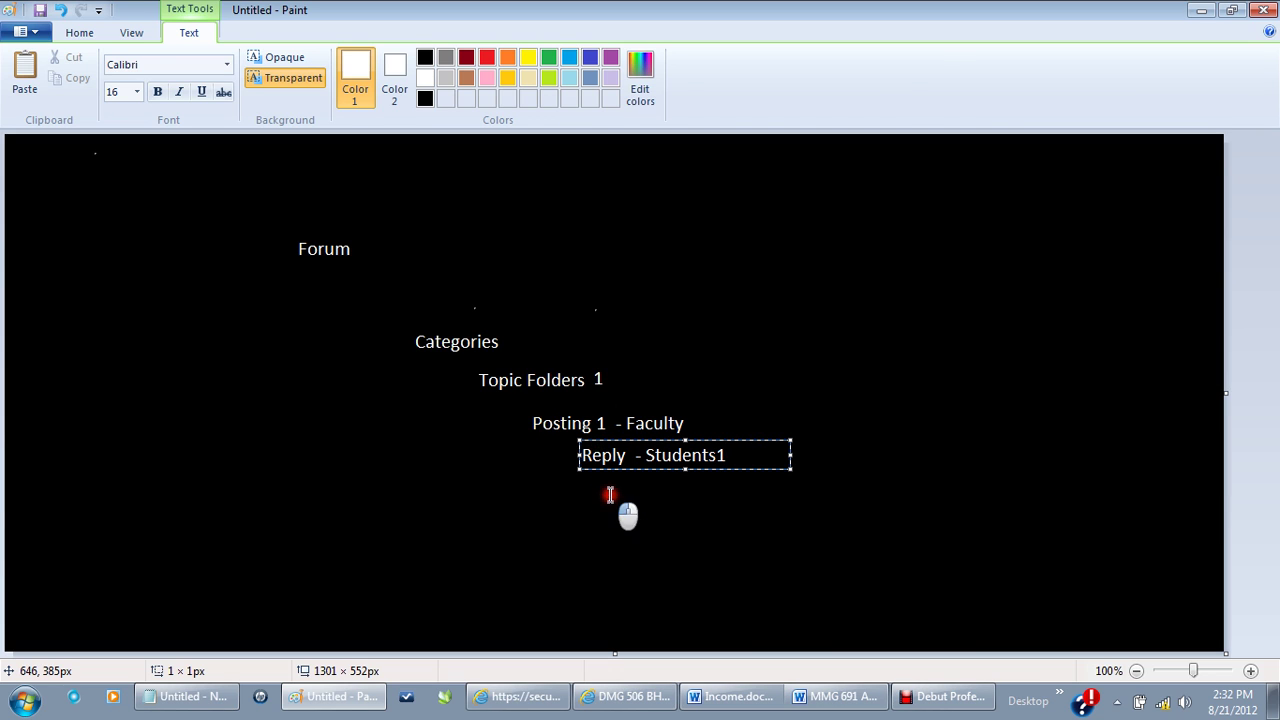
click(609, 492)
Add the text "Reply 2- Student" directly beneath the first reply line, starting at about the same indent.
click(598, 482)
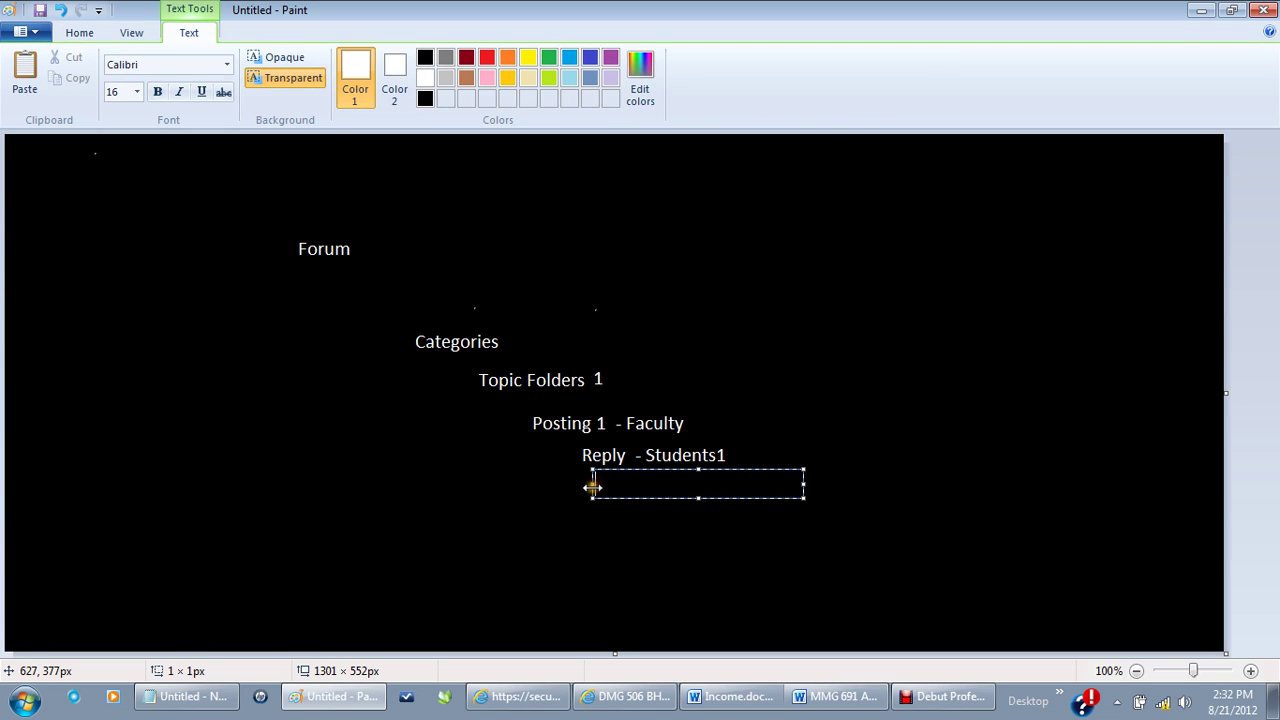
click(585, 485)
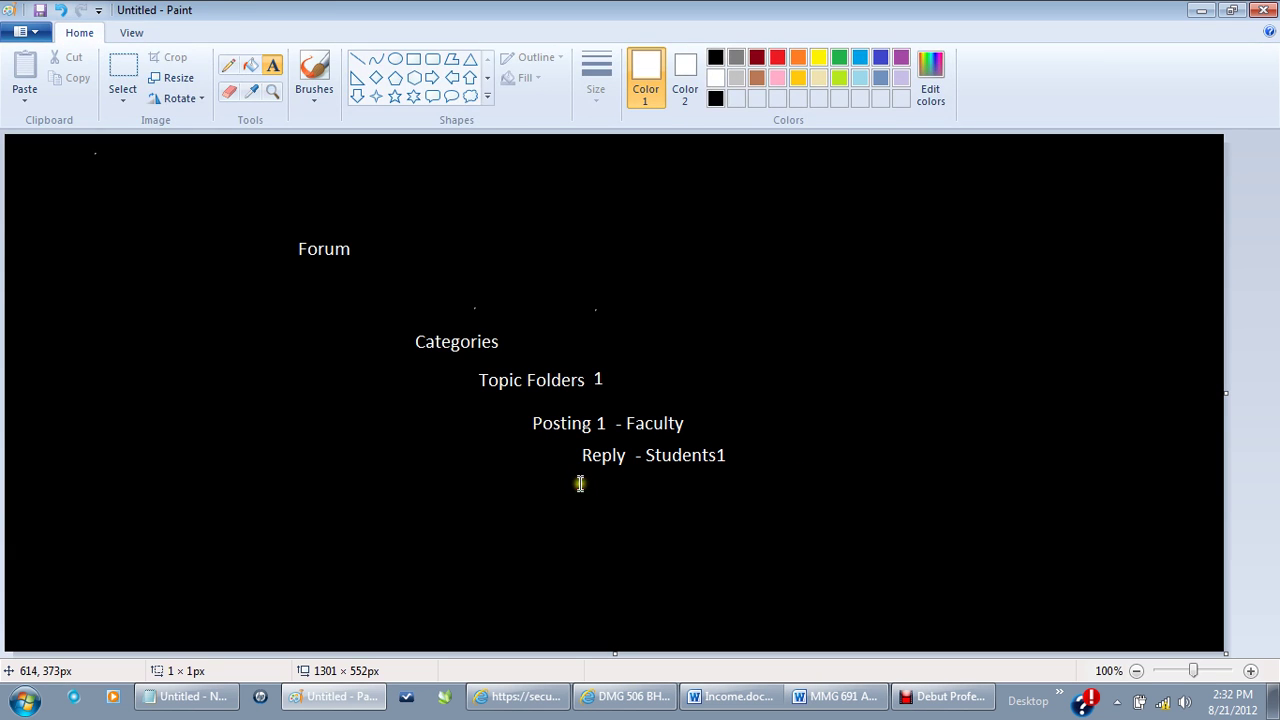
click(579, 484)
text(Reply 2)
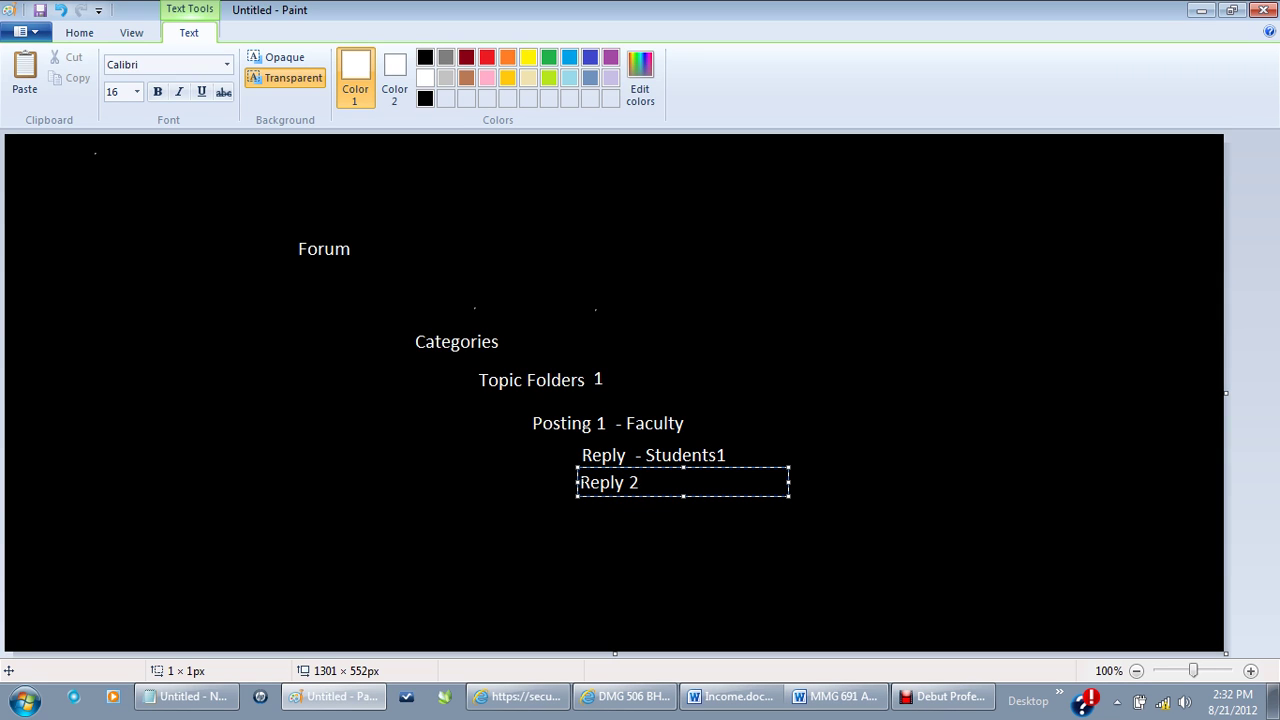
text(- Student)
click(590, 506)
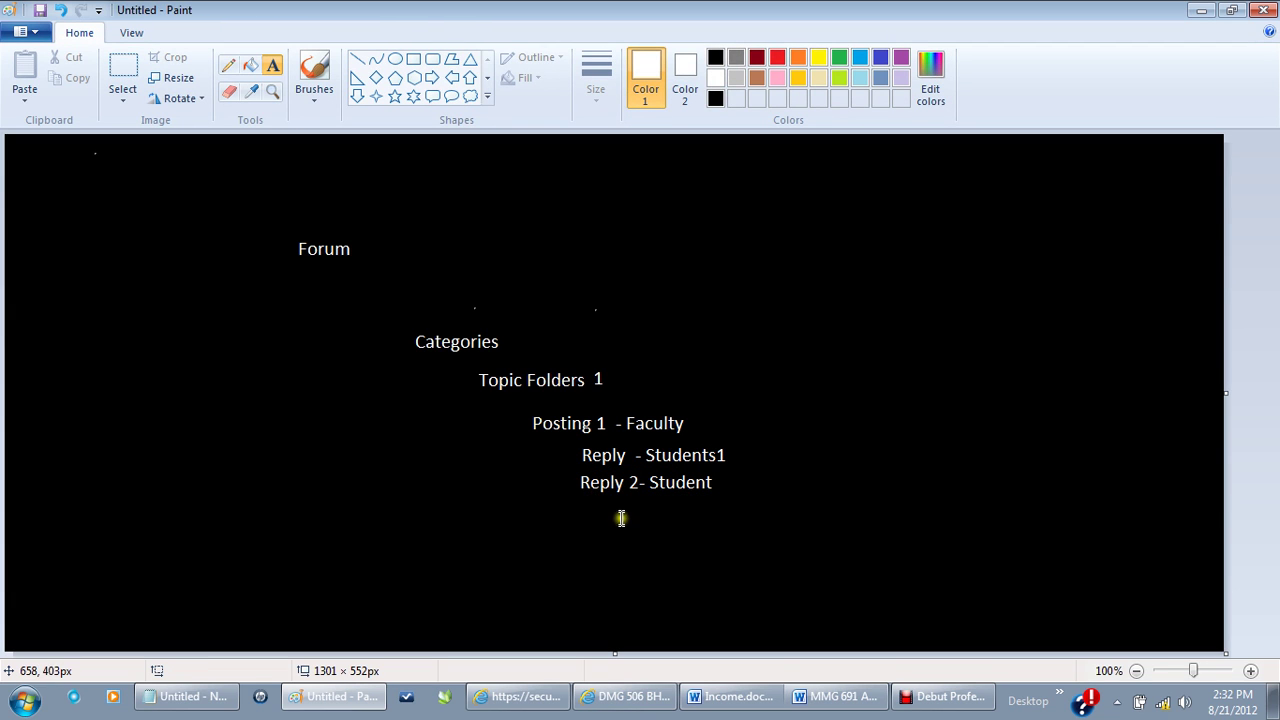
Add the text "Reply1 to Student 2" beneath the "Reply 2- Student" line, indented one level further.
click(580, 488)
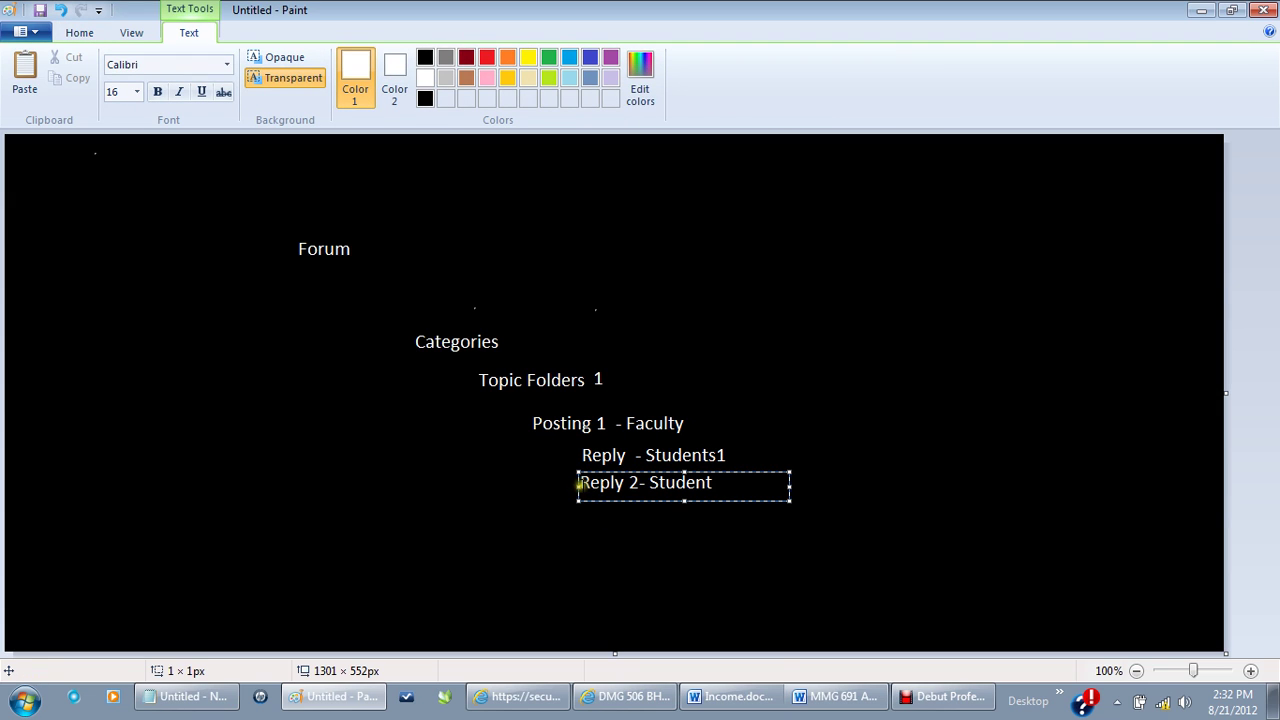
click(607, 495)
click(657, 516)
click(642, 513)
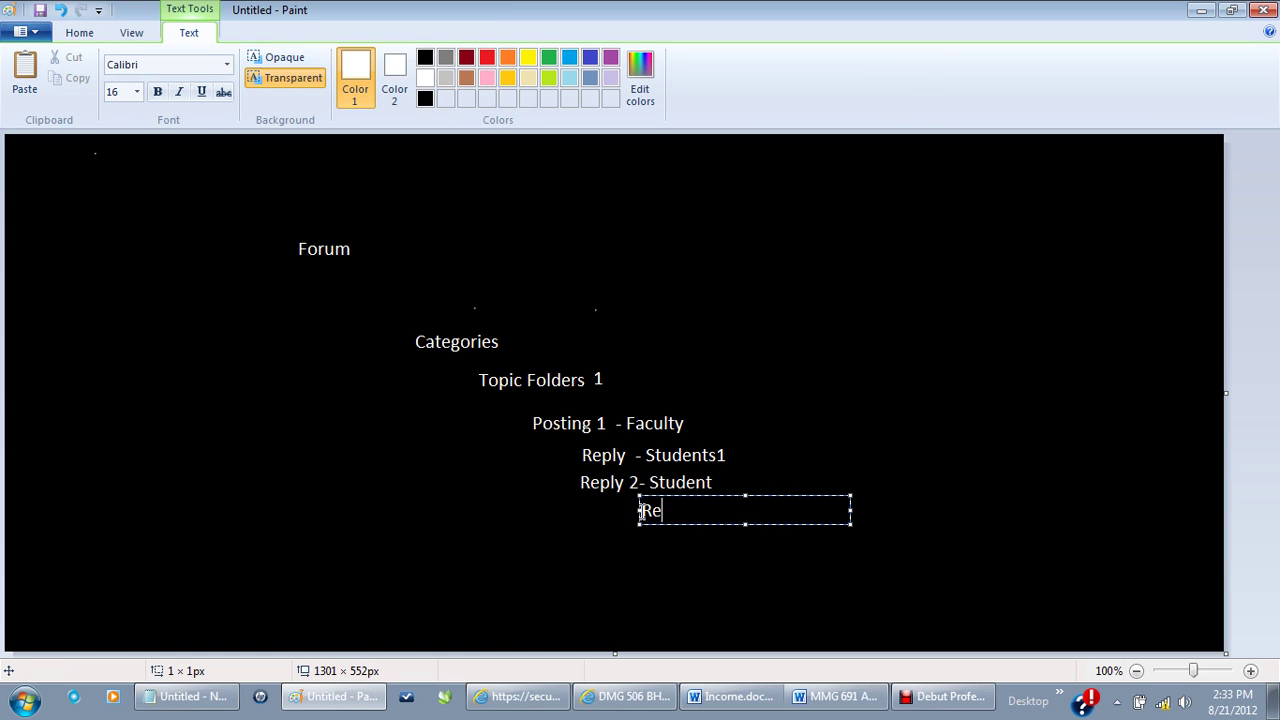
text(Re1 to Stud)
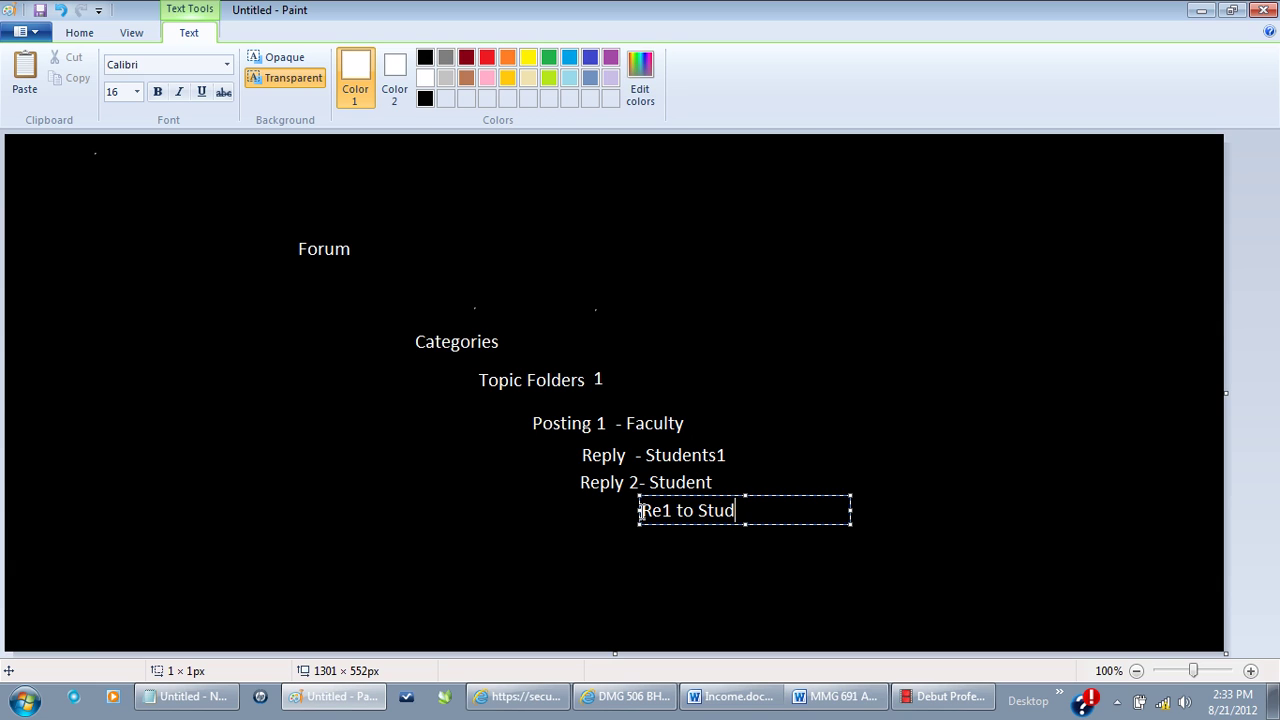
text(ent 2)
click(662, 511)
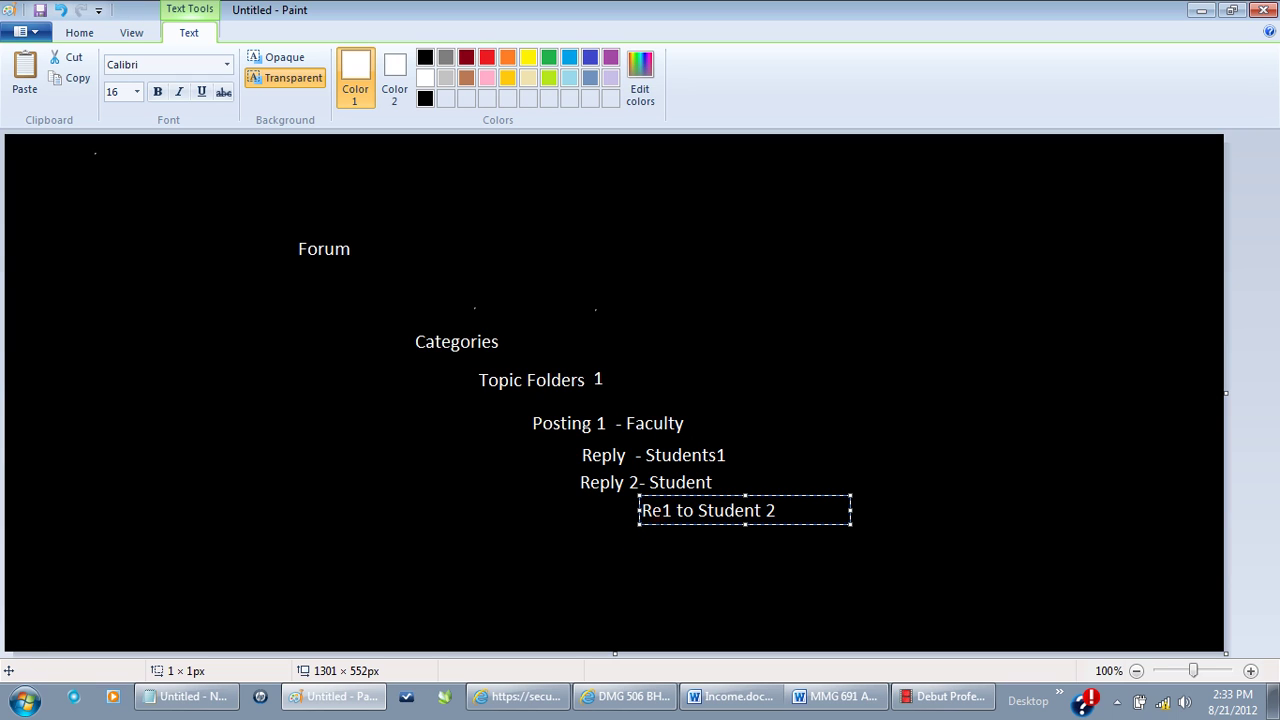
text(ply)
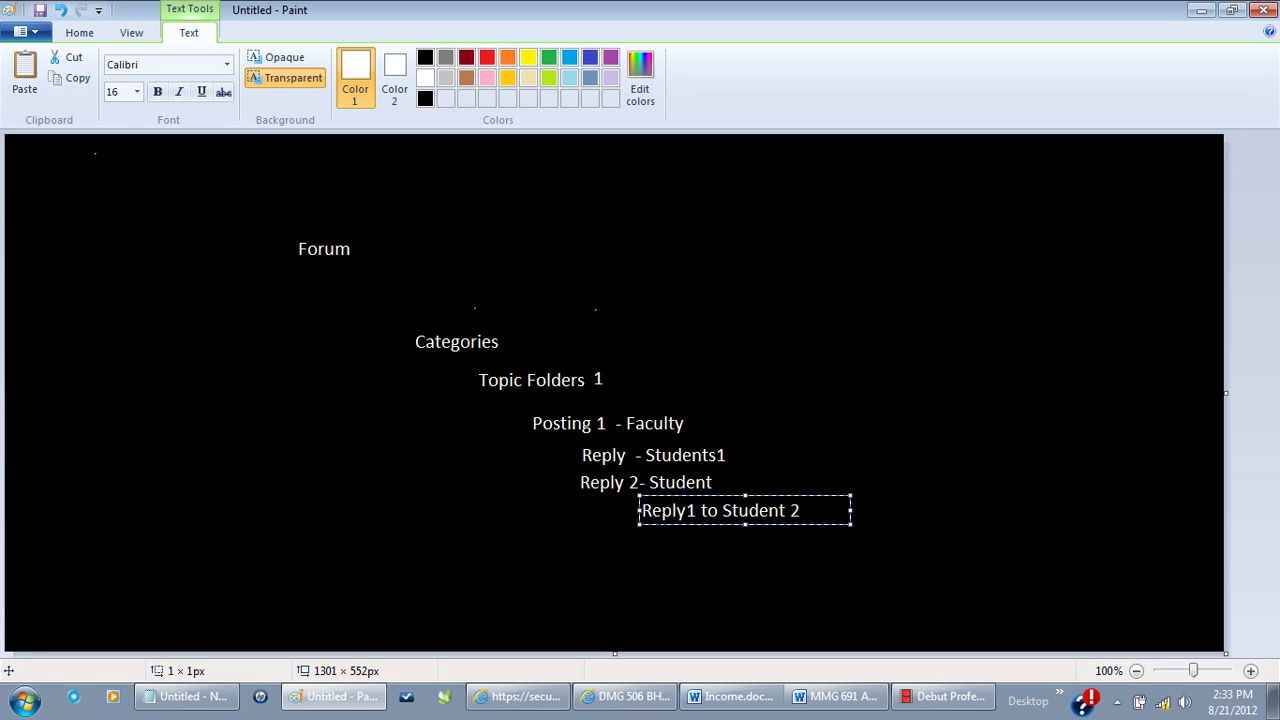
click(677, 543)
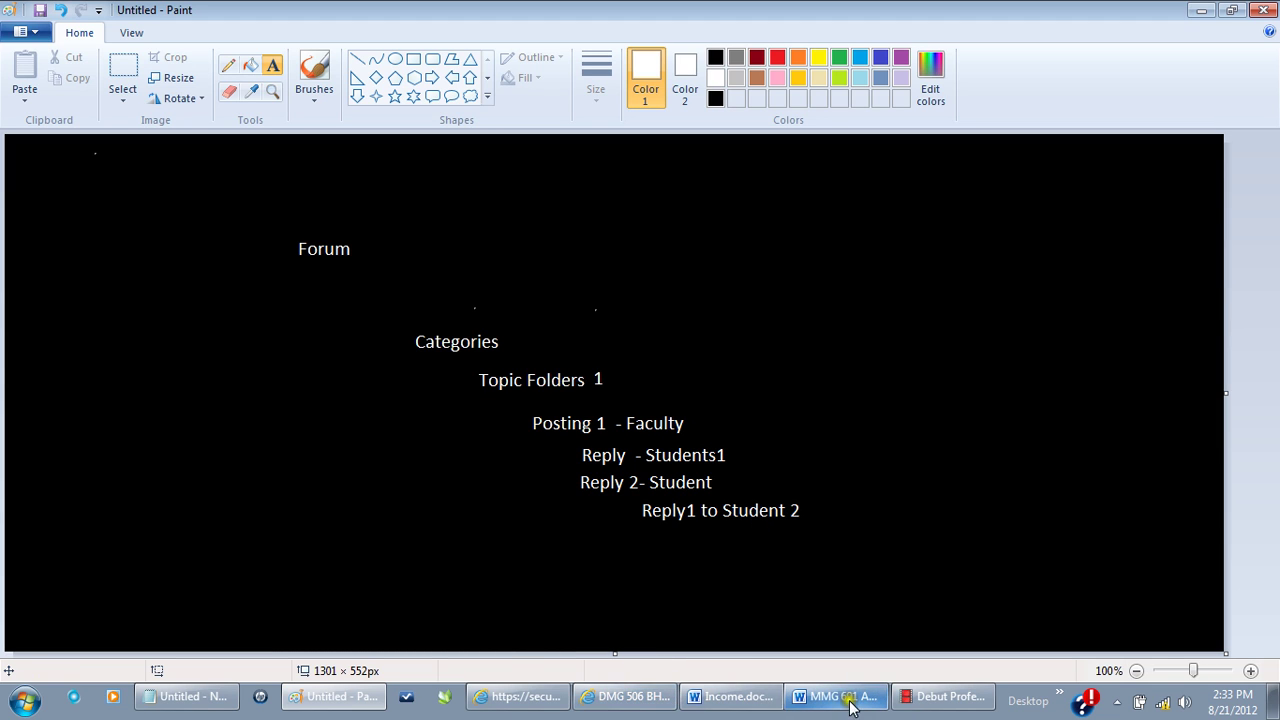
Switch to the DMG 506 course portal in the browser and open the "D1 Value of Accounting" post under Graded Discussions.
click(640, 703)
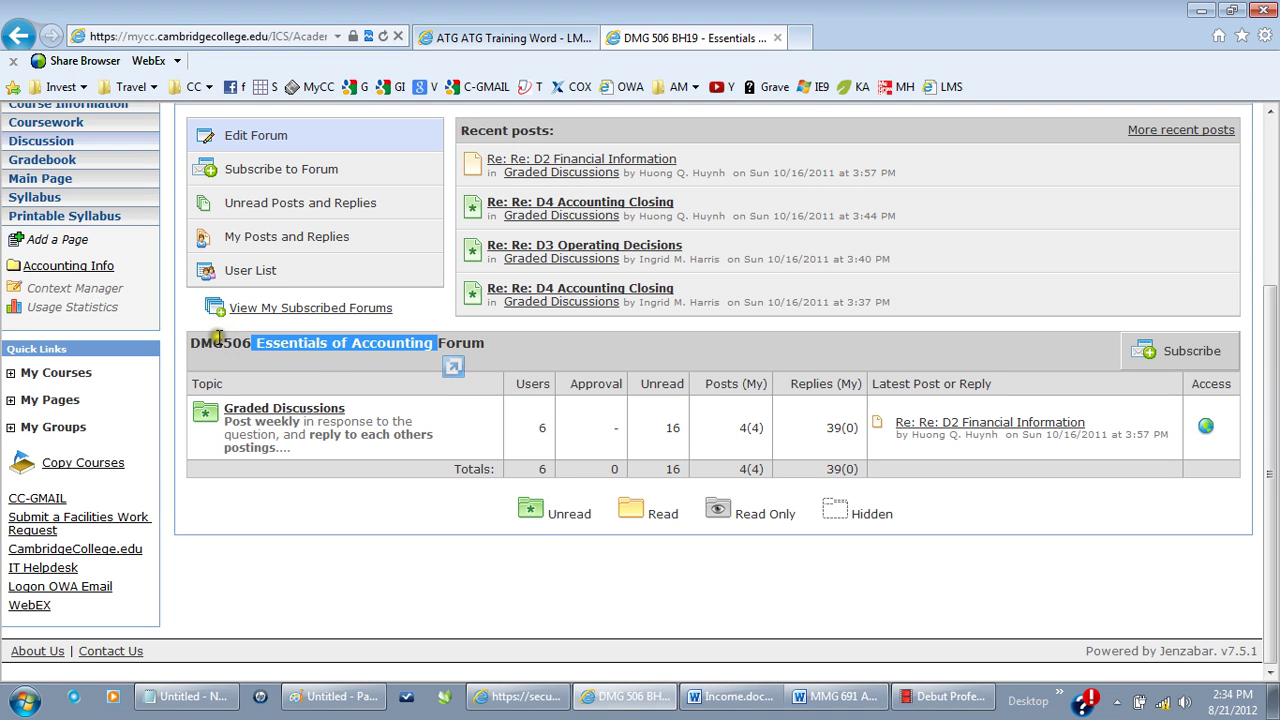
drag(190, 340, 401, 352)
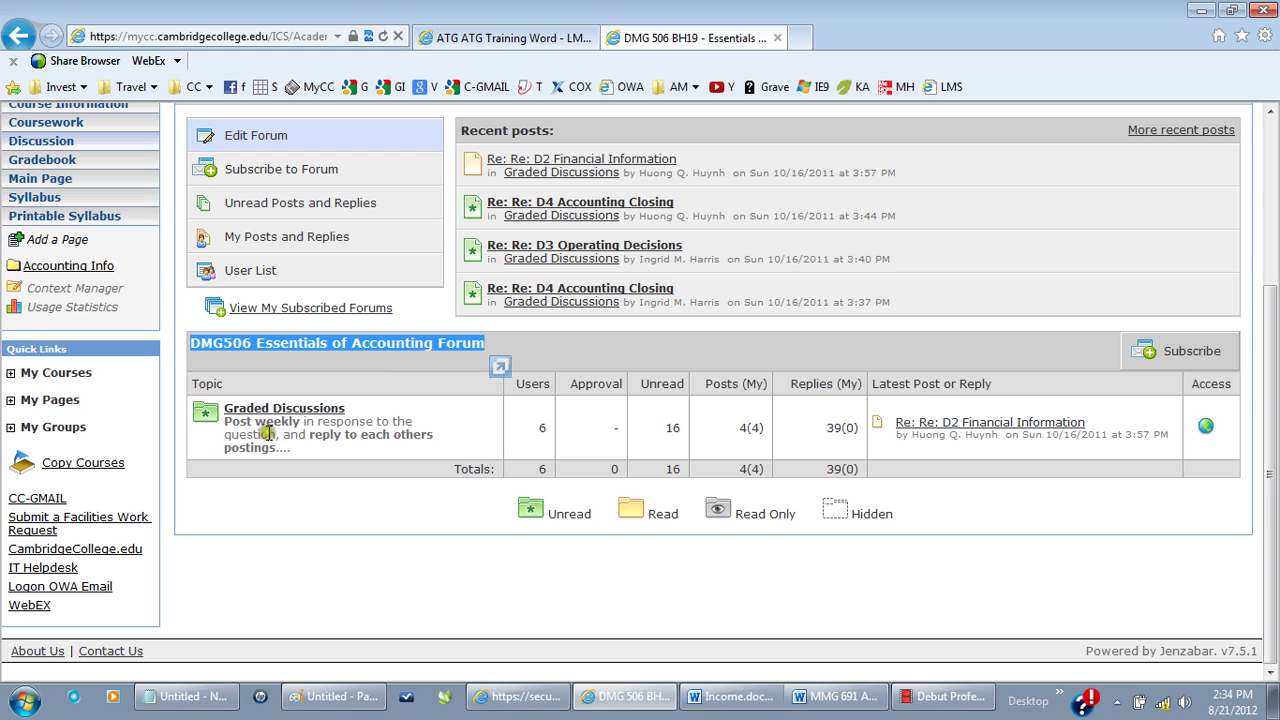
click(291, 414)
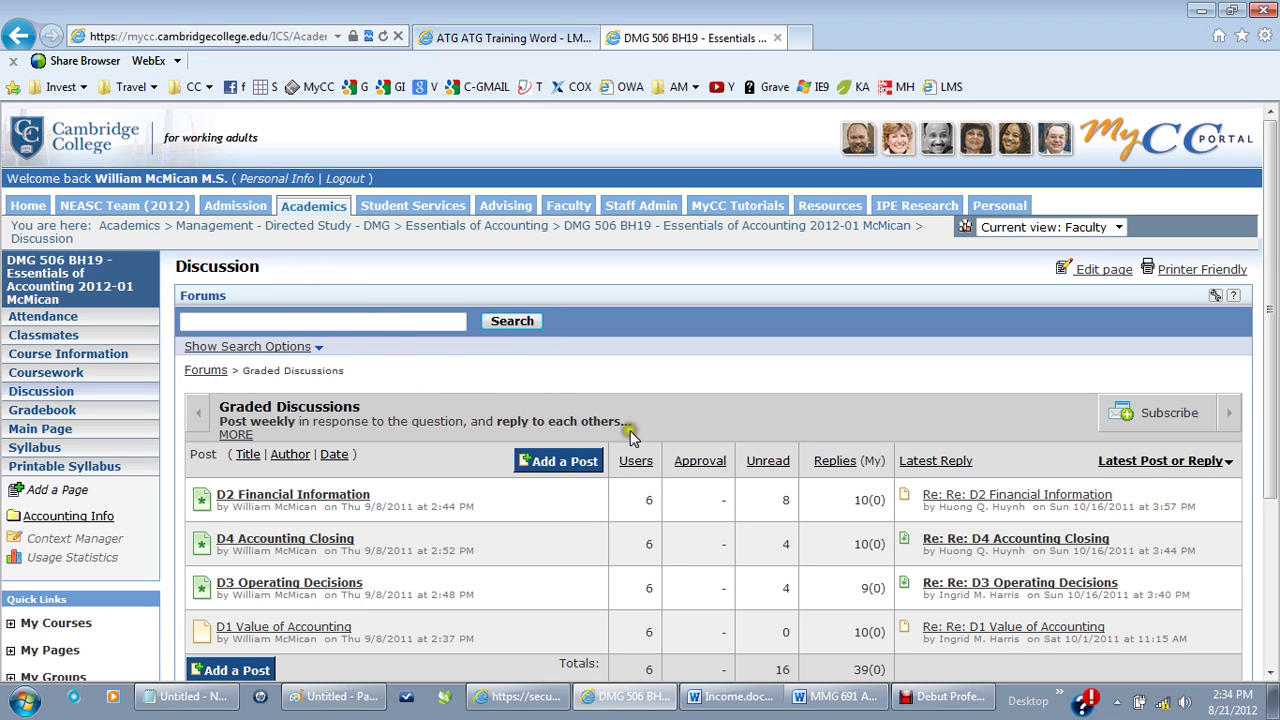
click(256, 628)
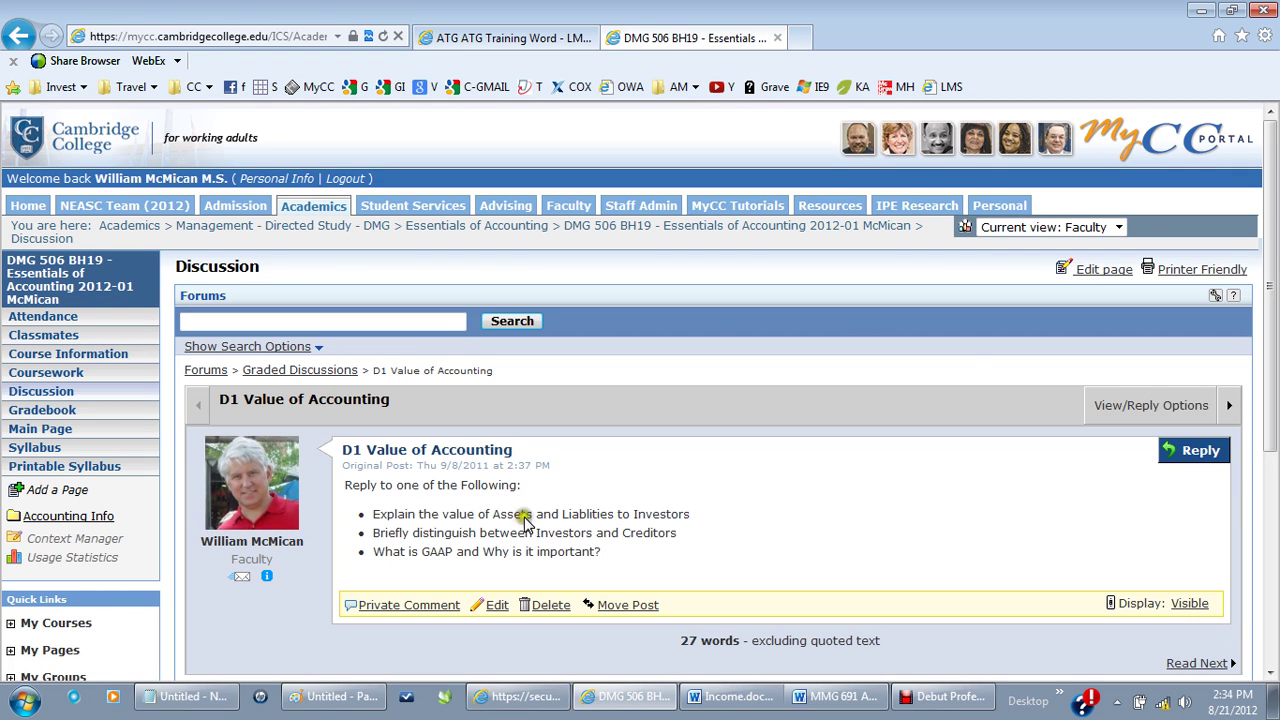
Show the second page of replies to the D1 Value of Accounting post and look over its list.
drag(1270, 290, 1272, 430)
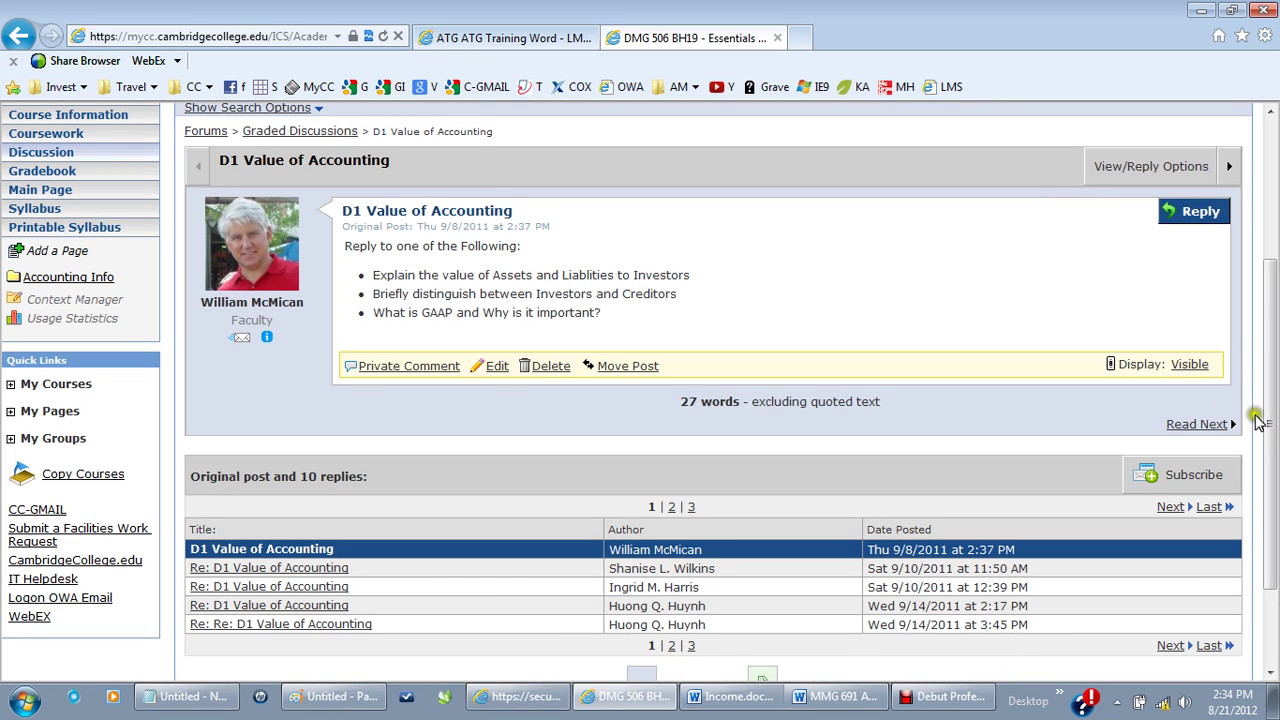
click(672, 647)
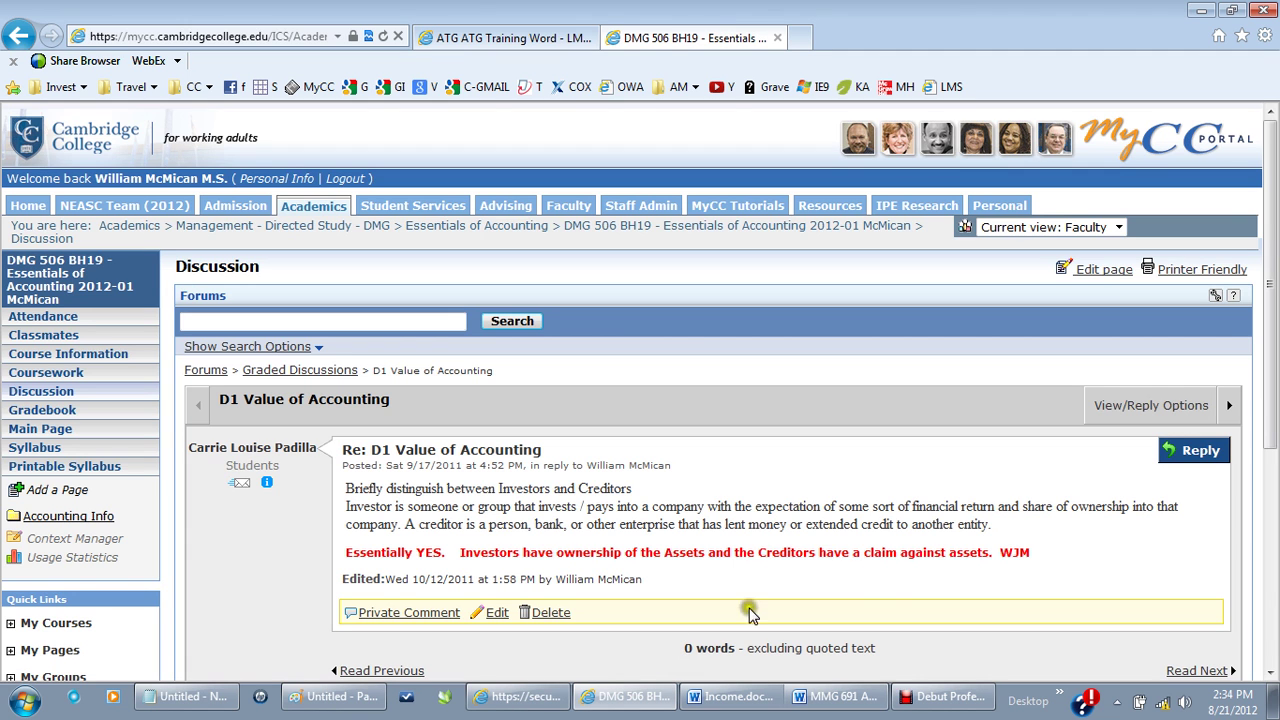
click(1270, 525)
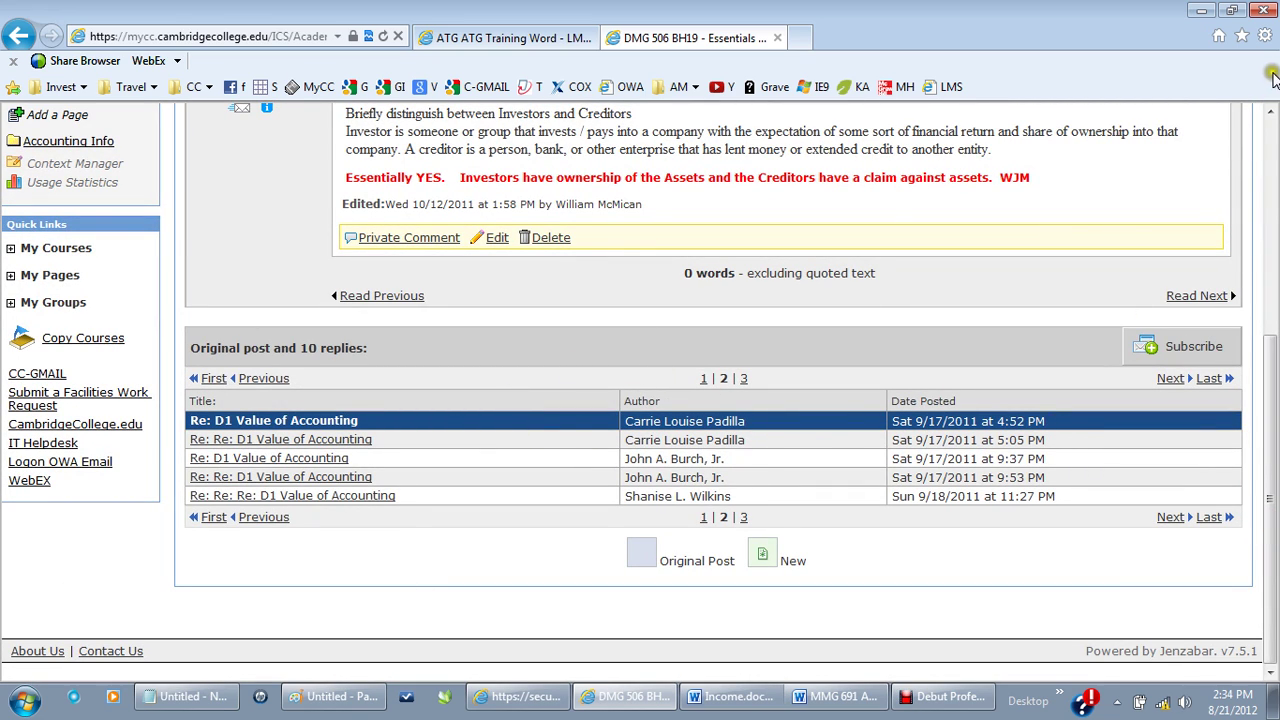
click(1272, 158)
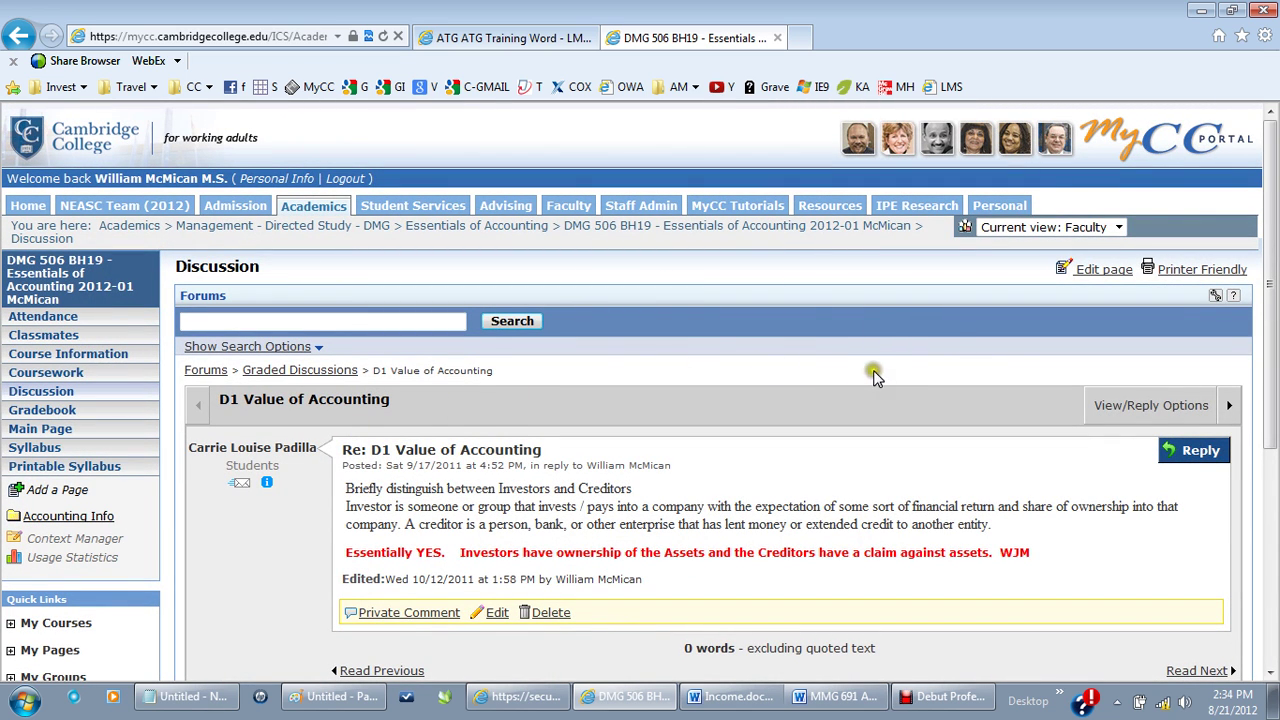
Set the post's view options to single message, Discussion sorting and 20 messages per page, and save them.
click(1160, 406)
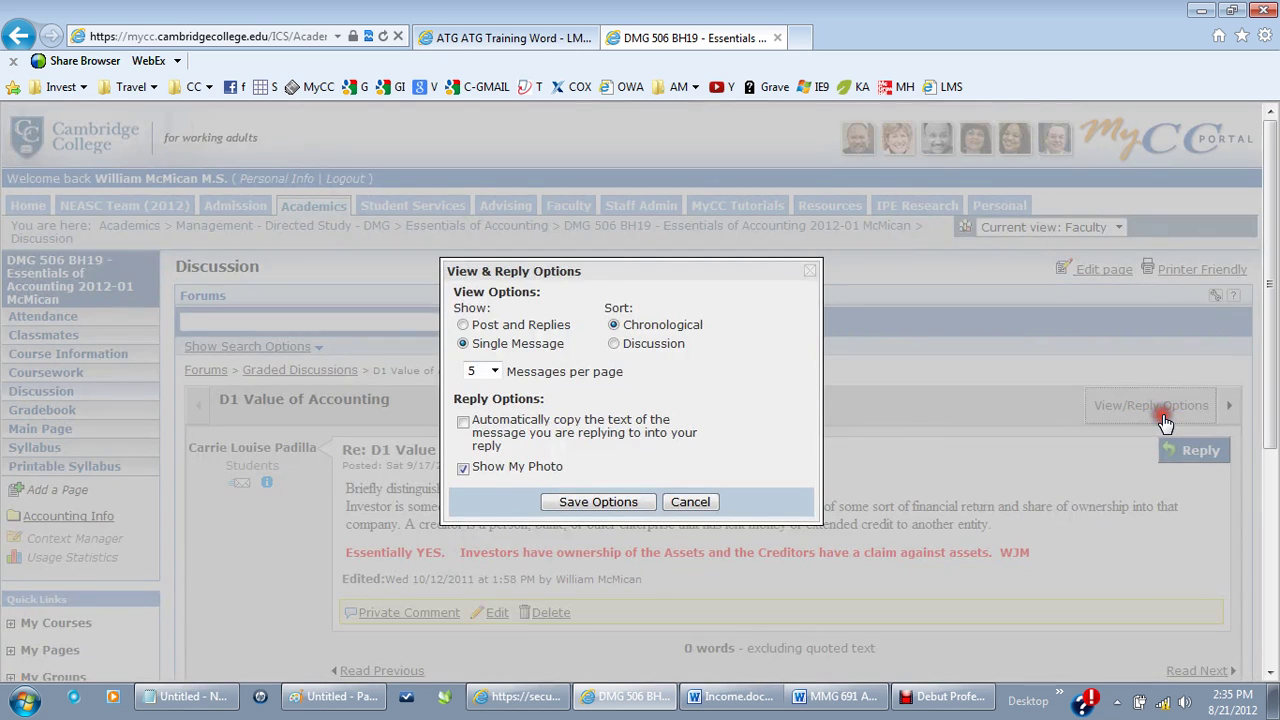
click(495, 371)
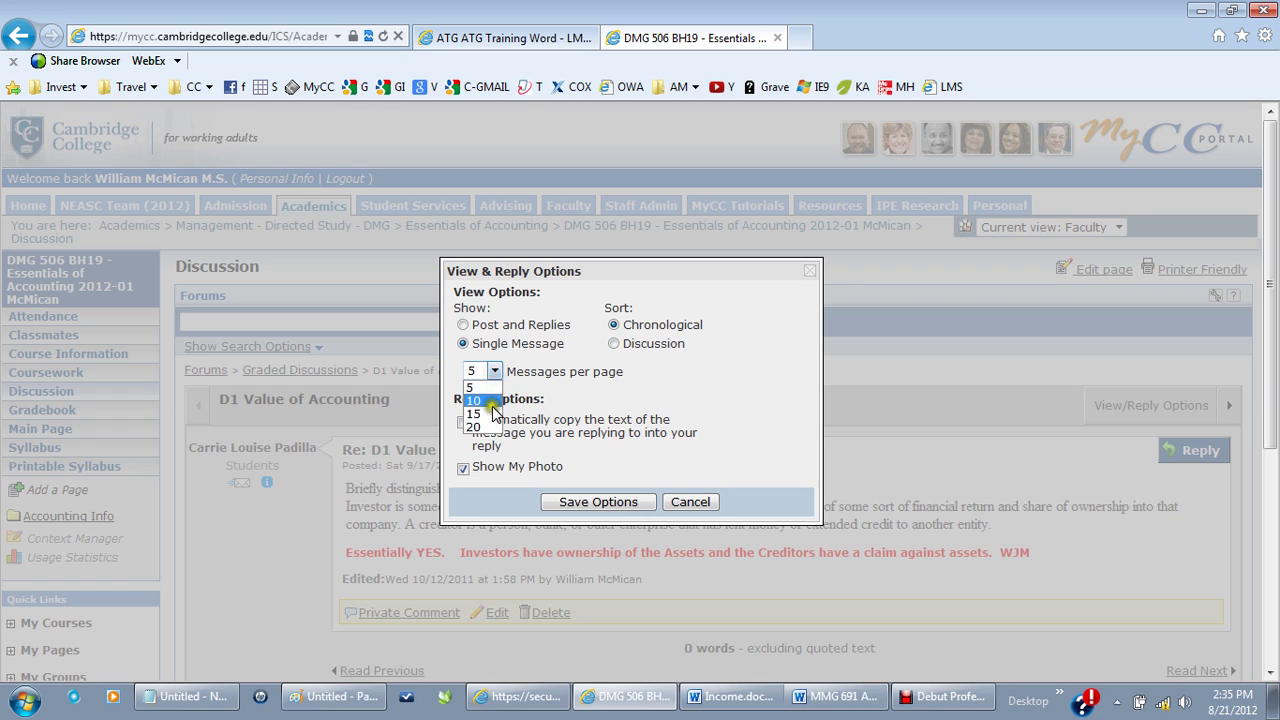
click(487, 421)
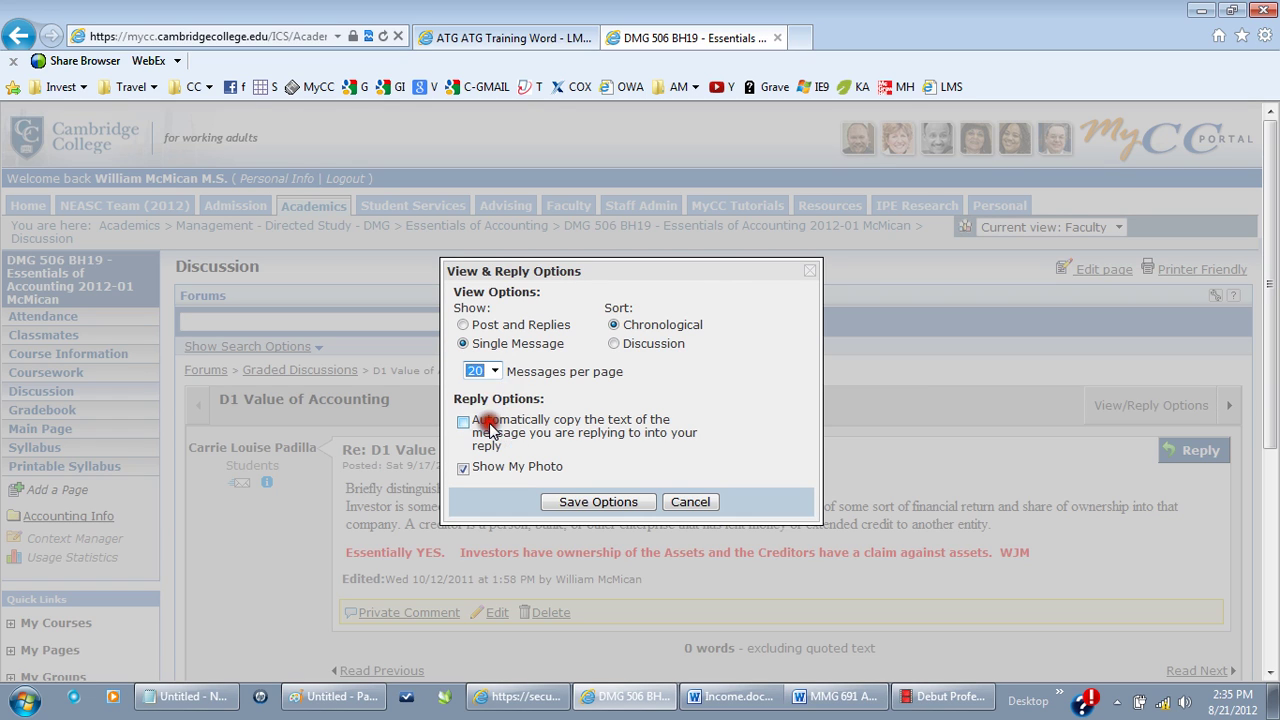
click(613, 345)
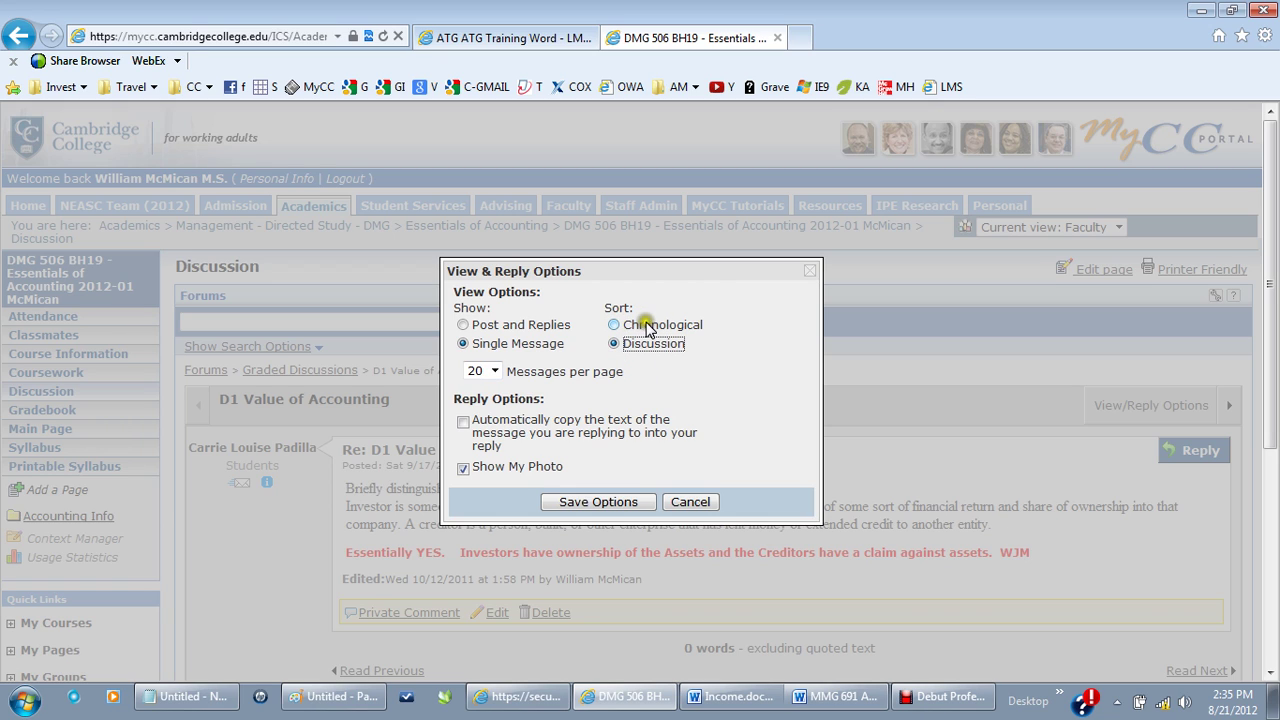
click(517, 345)
click(461, 326)
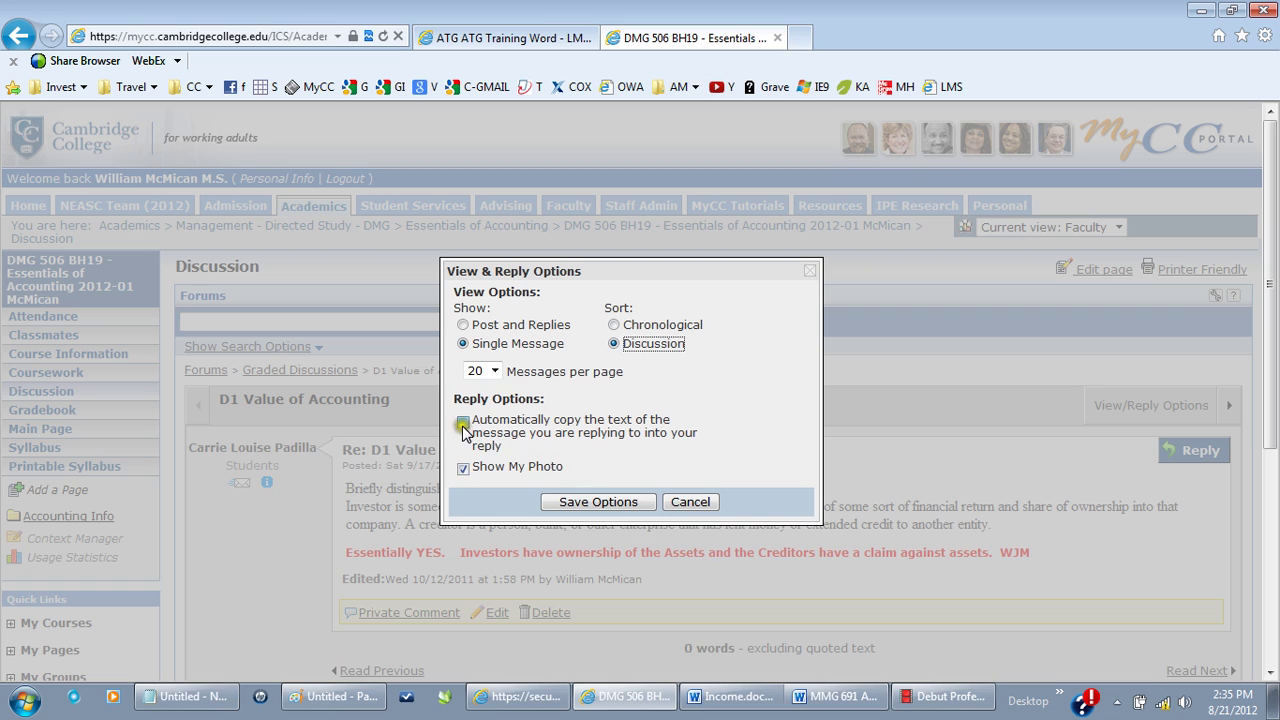
click(600, 505)
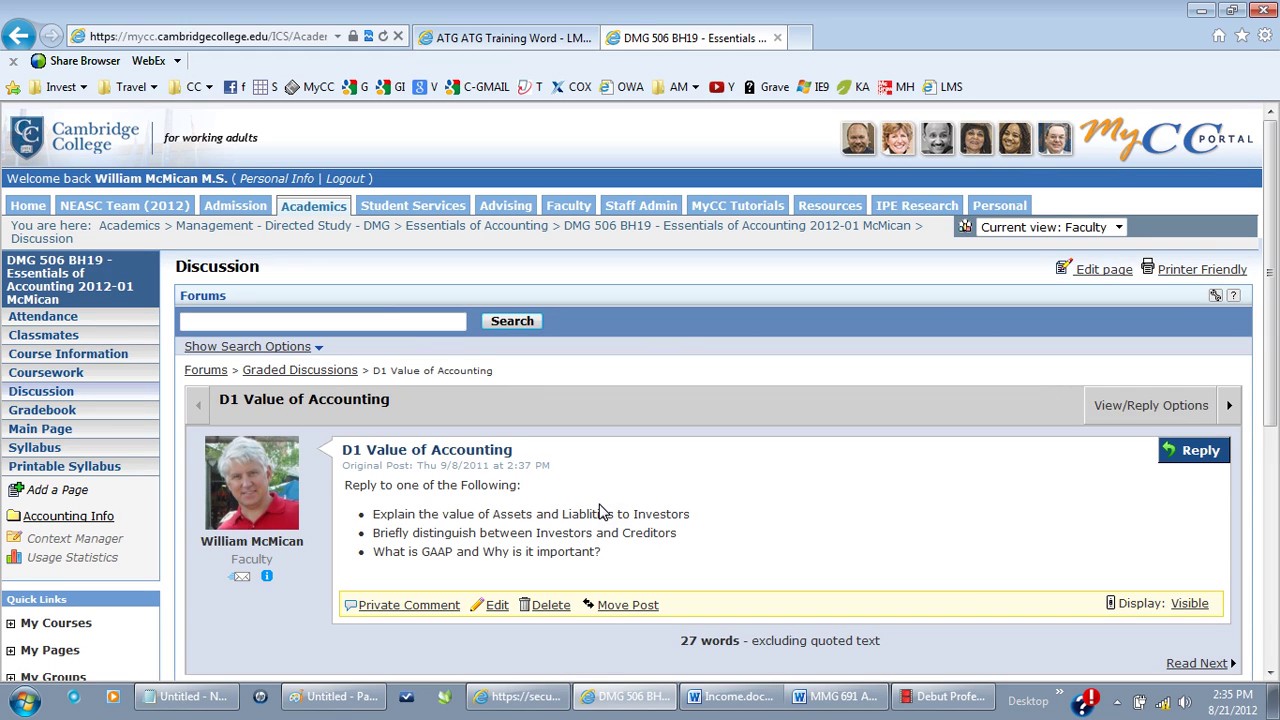
Open the second nested reply under the first reply to D1 Value of Accounting and highlight its quoted GAAP answer.
click(1272, 541)
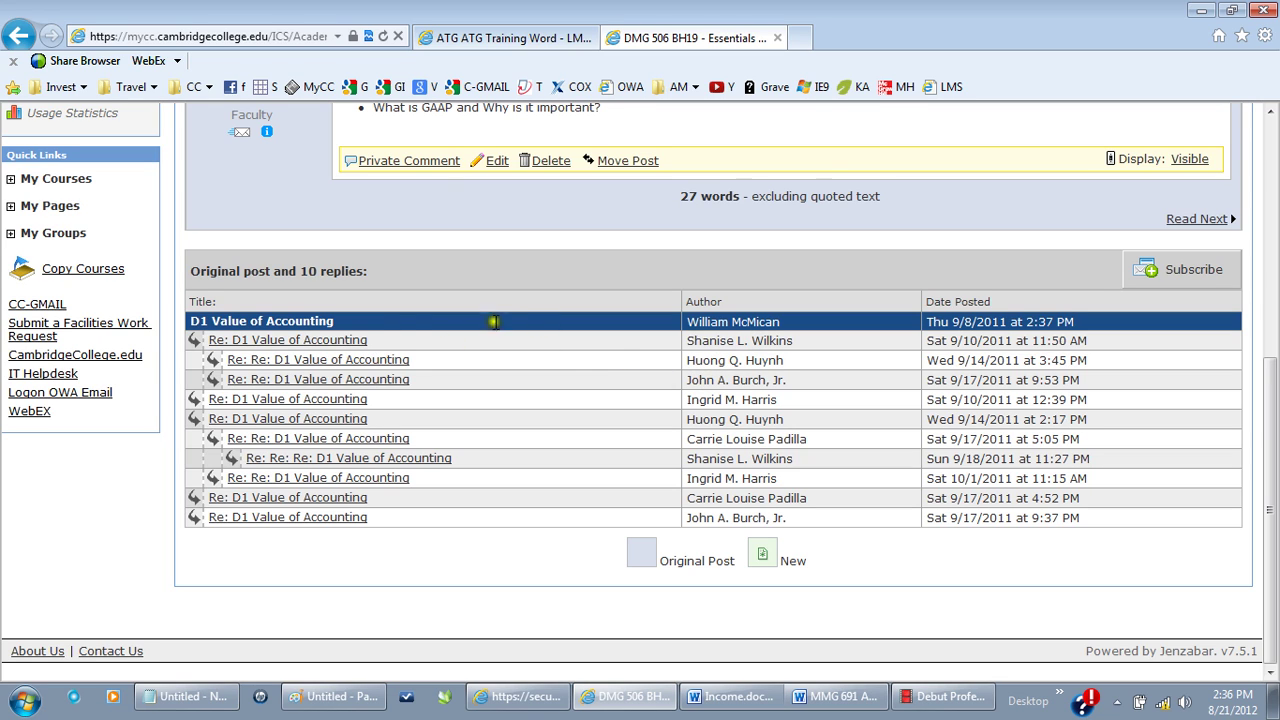
click(310, 380)
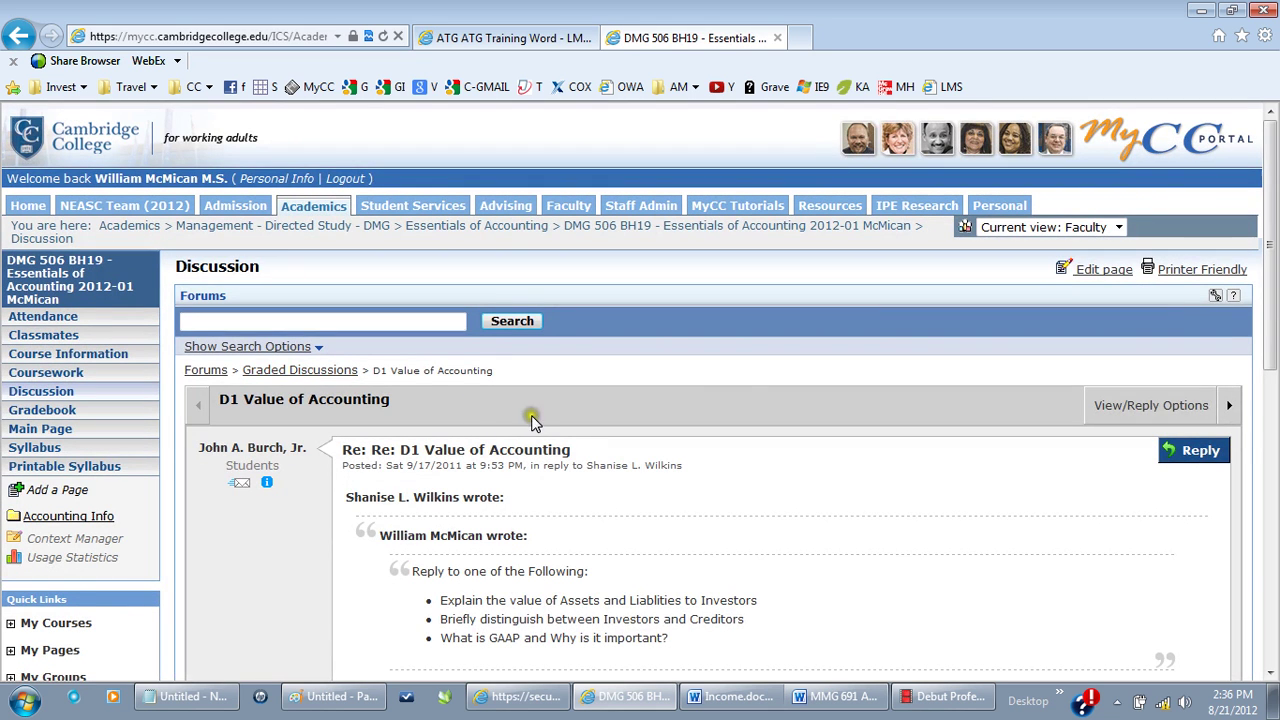
drag(1266, 335, 1268, 455)
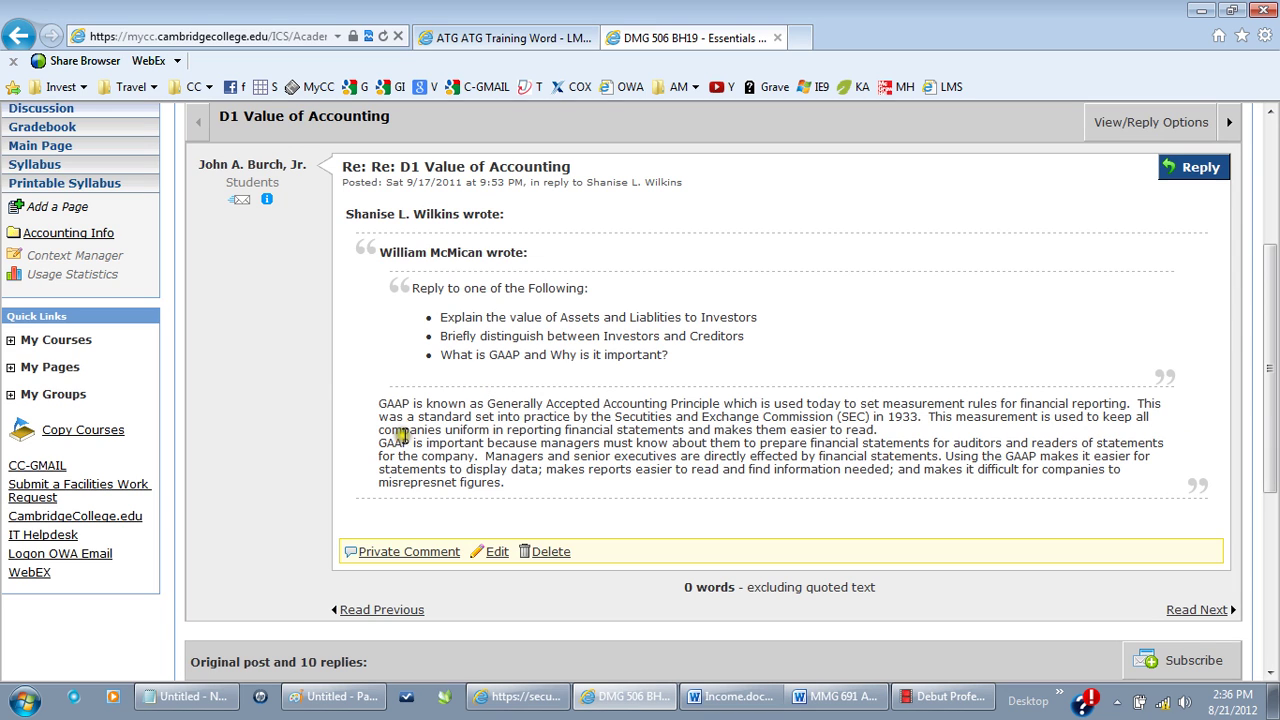
drag(383, 410, 597, 492)
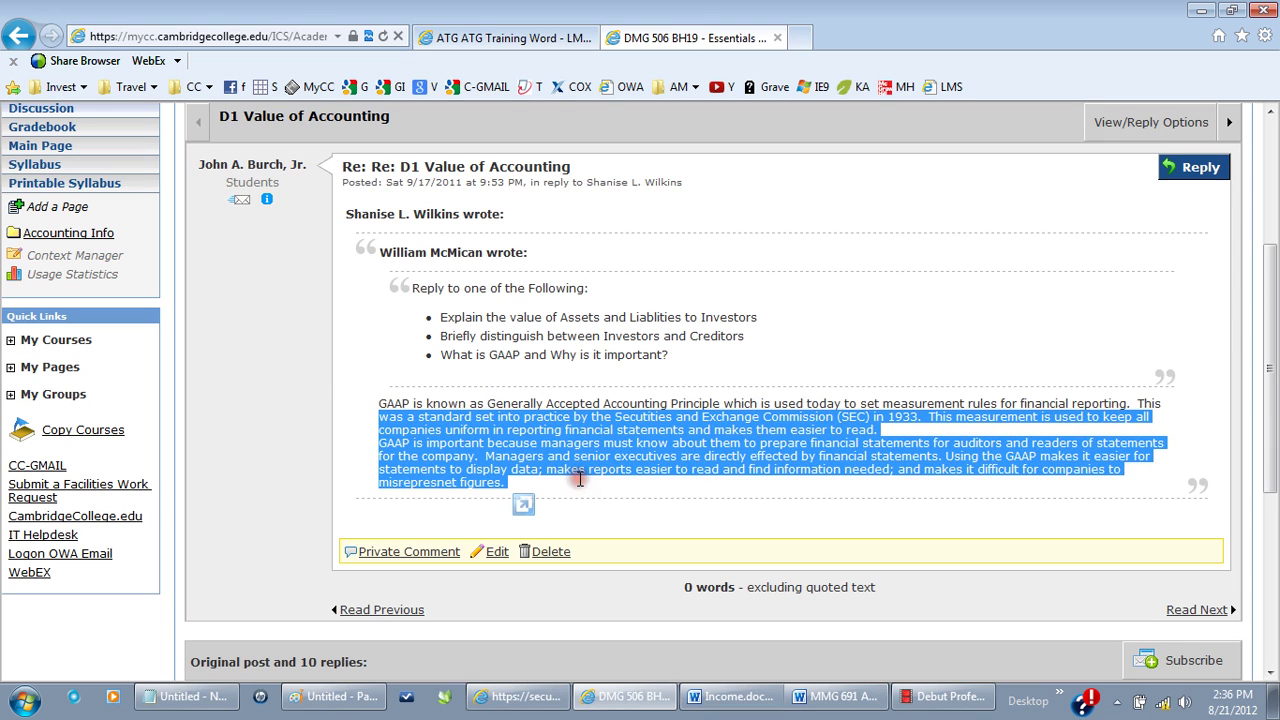
Return to the forums overview, open the forum for editing and highlight the DMG506 Essentials of Accounting Forum category title.
click(1268, 138)
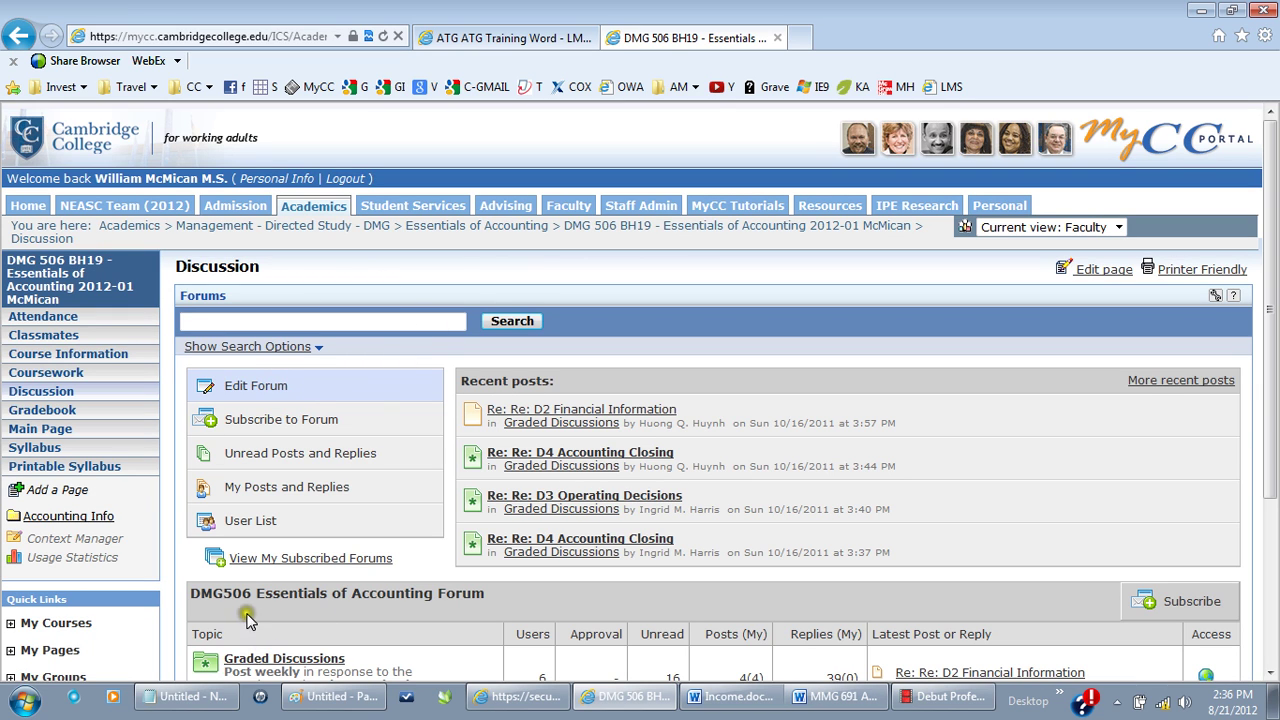
click(234, 388)
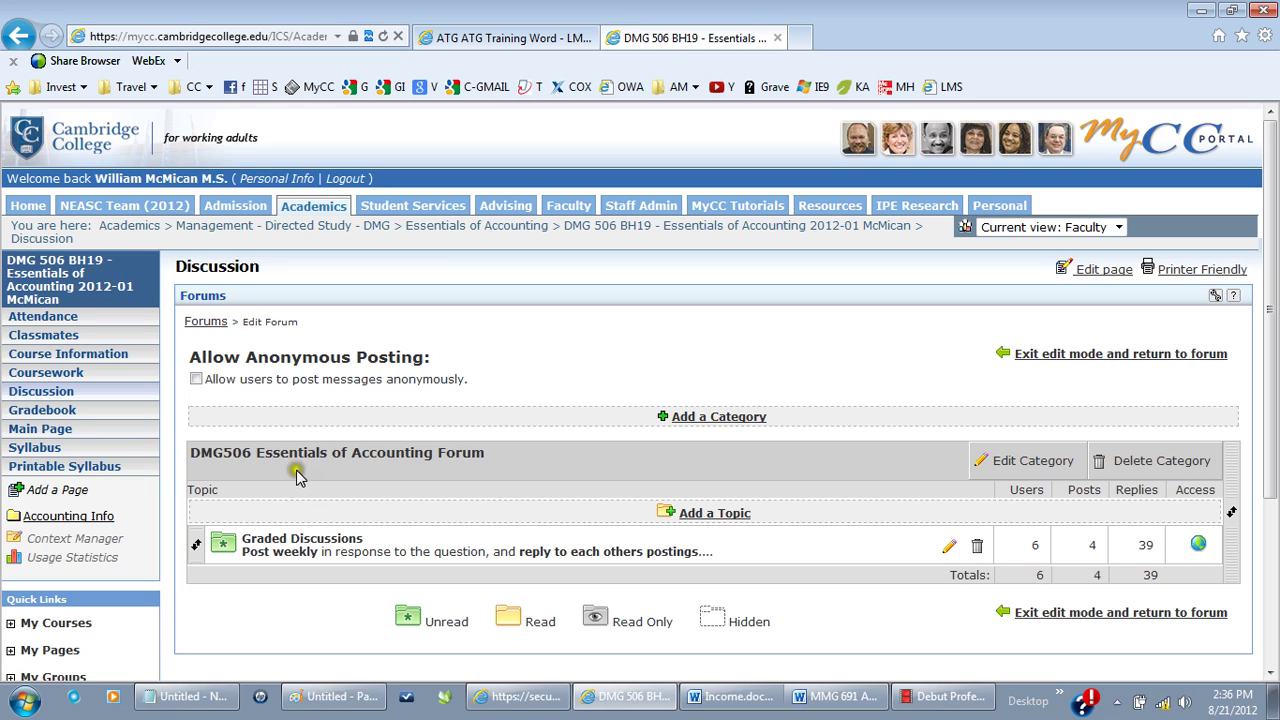
drag(192, 453, 467, 453)
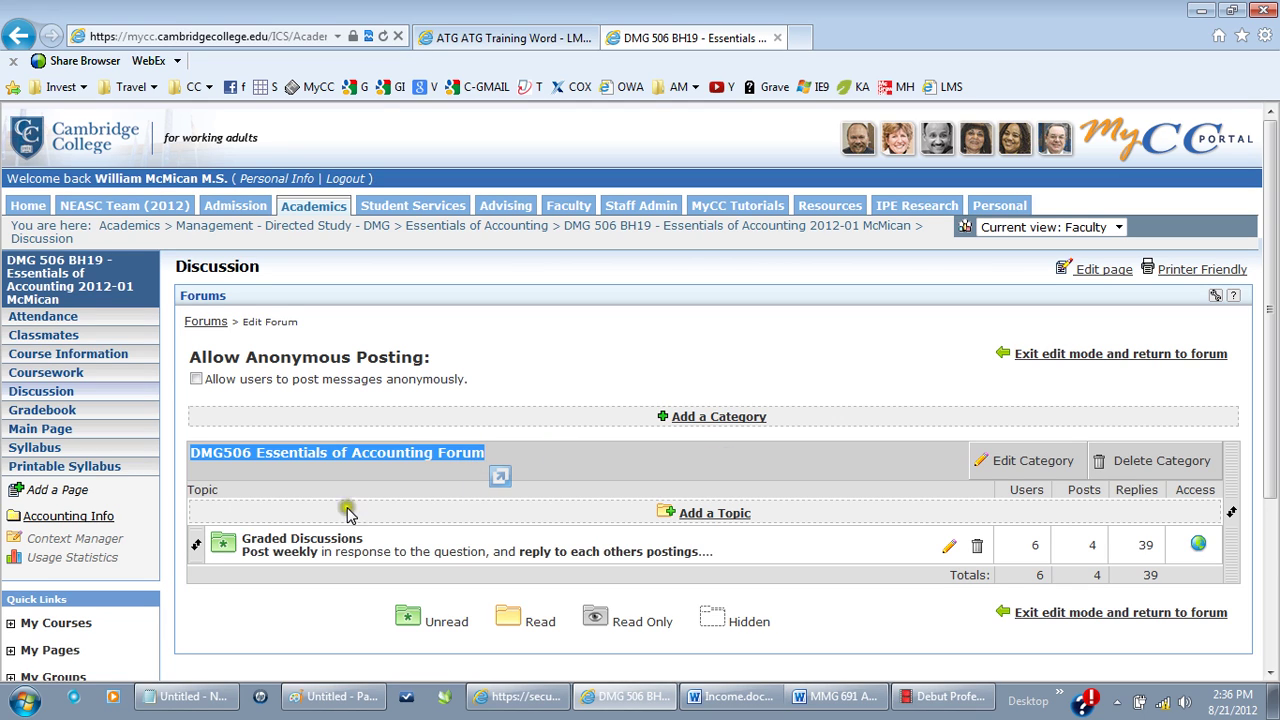
click(261, 538)
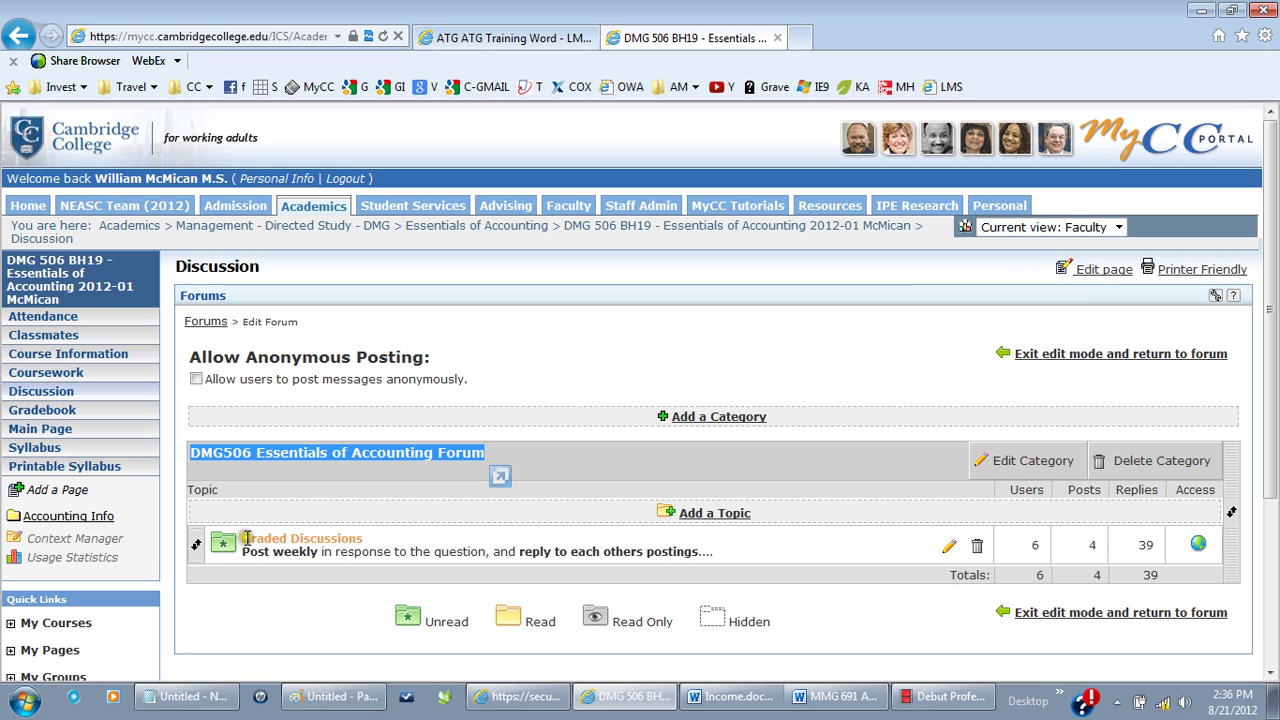
click(318, 450)
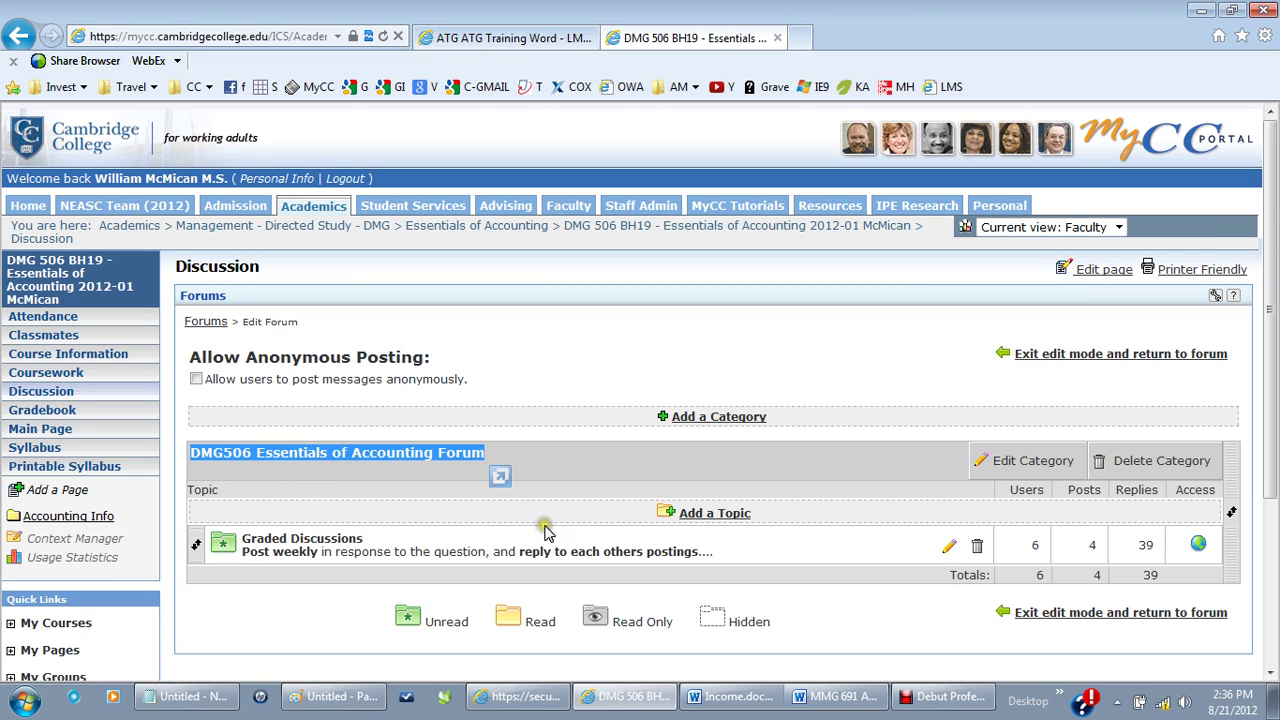
Start adding a forum category and name it "MMG725 Financial Issues".
click(715, 422)
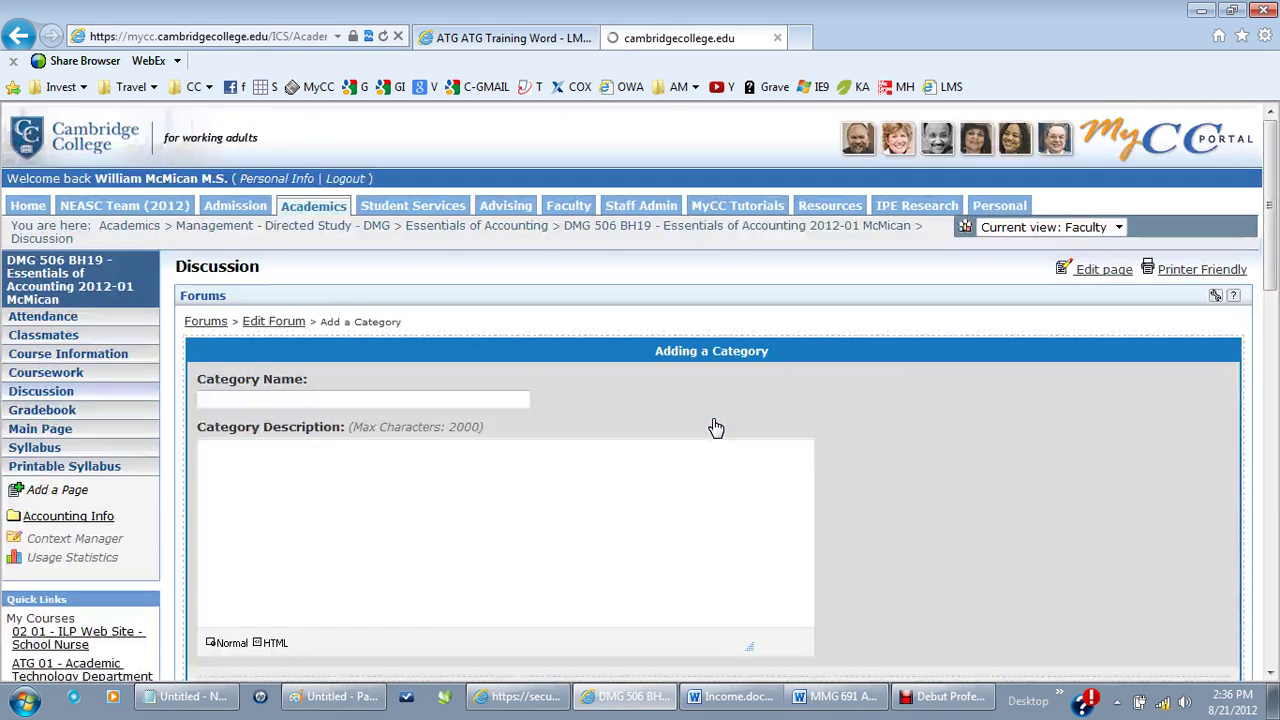
click(323, 400)
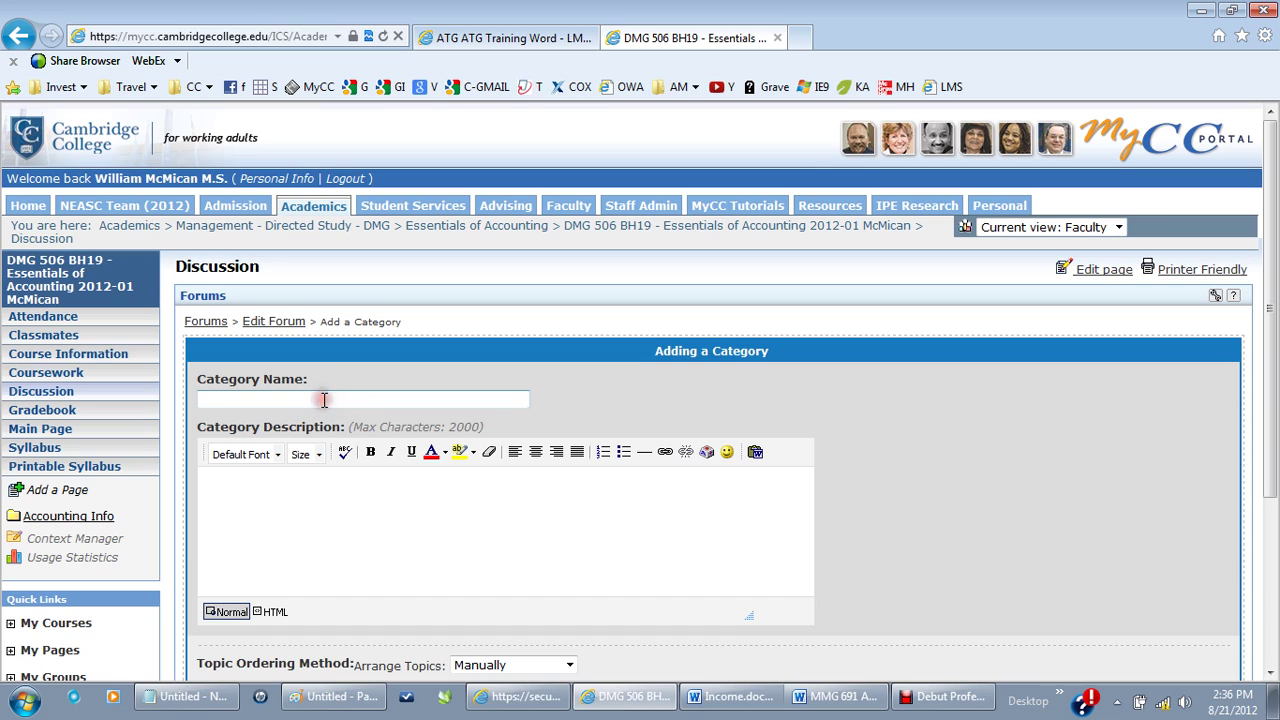
click(320, 398)
text(MMG725 Financial Issues)
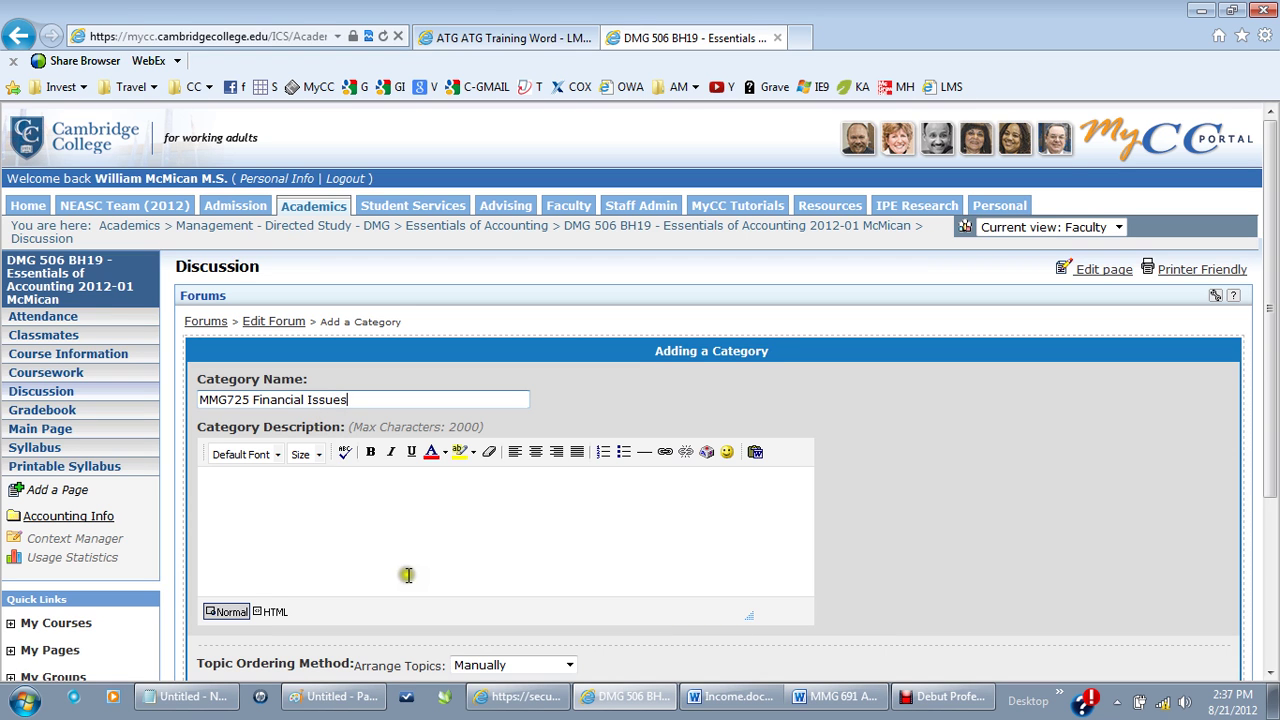
Keep manual topic ordering and DO NOT REMOVE pruning for the new category, open to all users and guests, and save it.
click(1272, 483)
drag(1272, 483, 1268, 608)
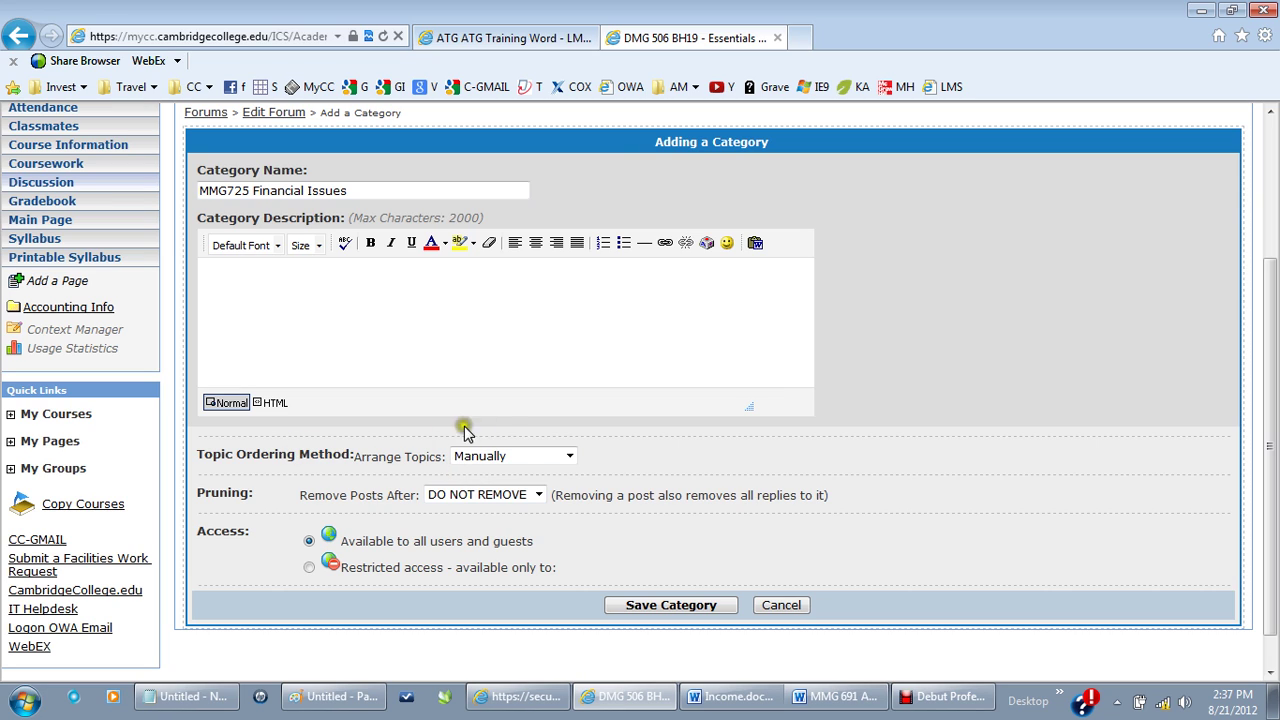
click(537, 458)
click(541, 455)
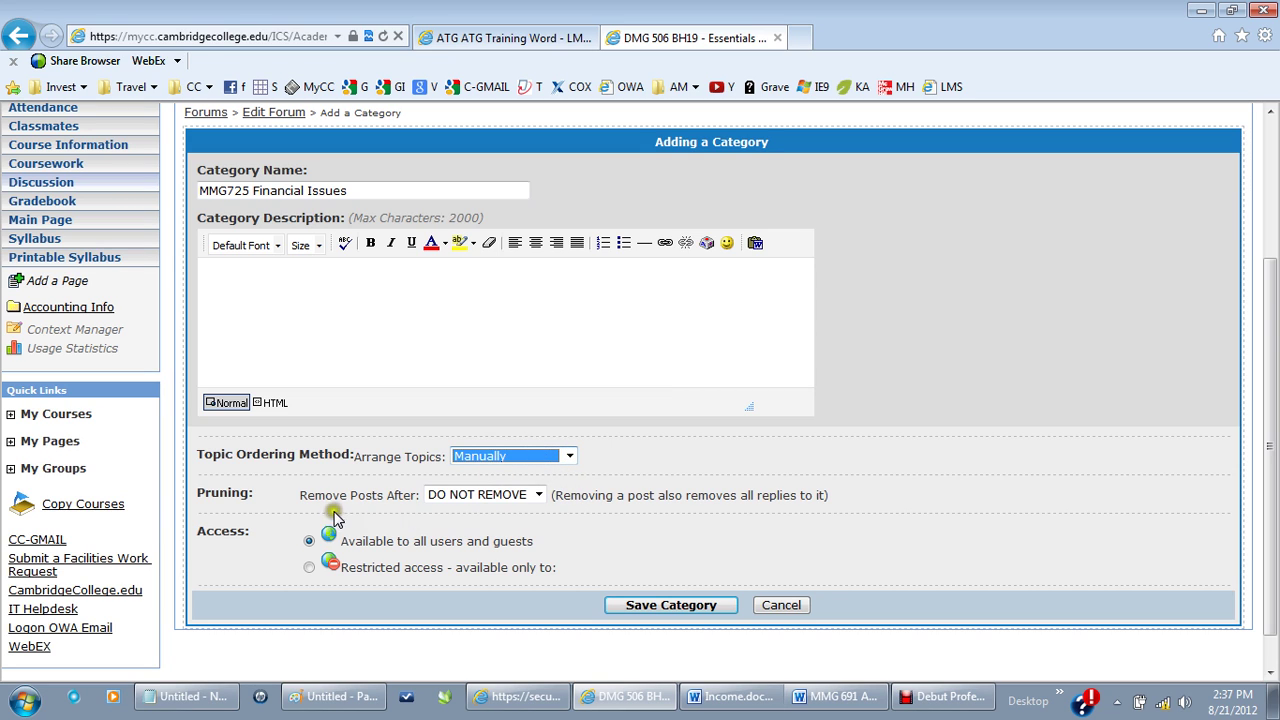
click(512, 496)
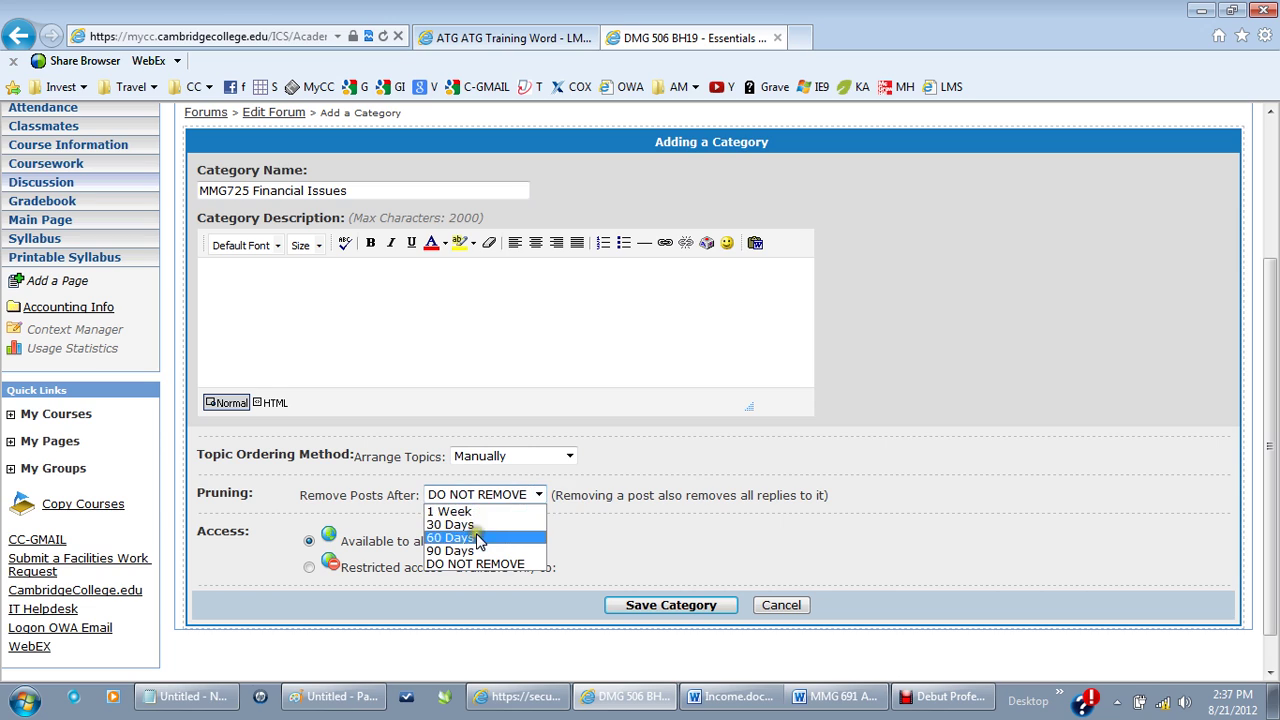
click(507, 496)
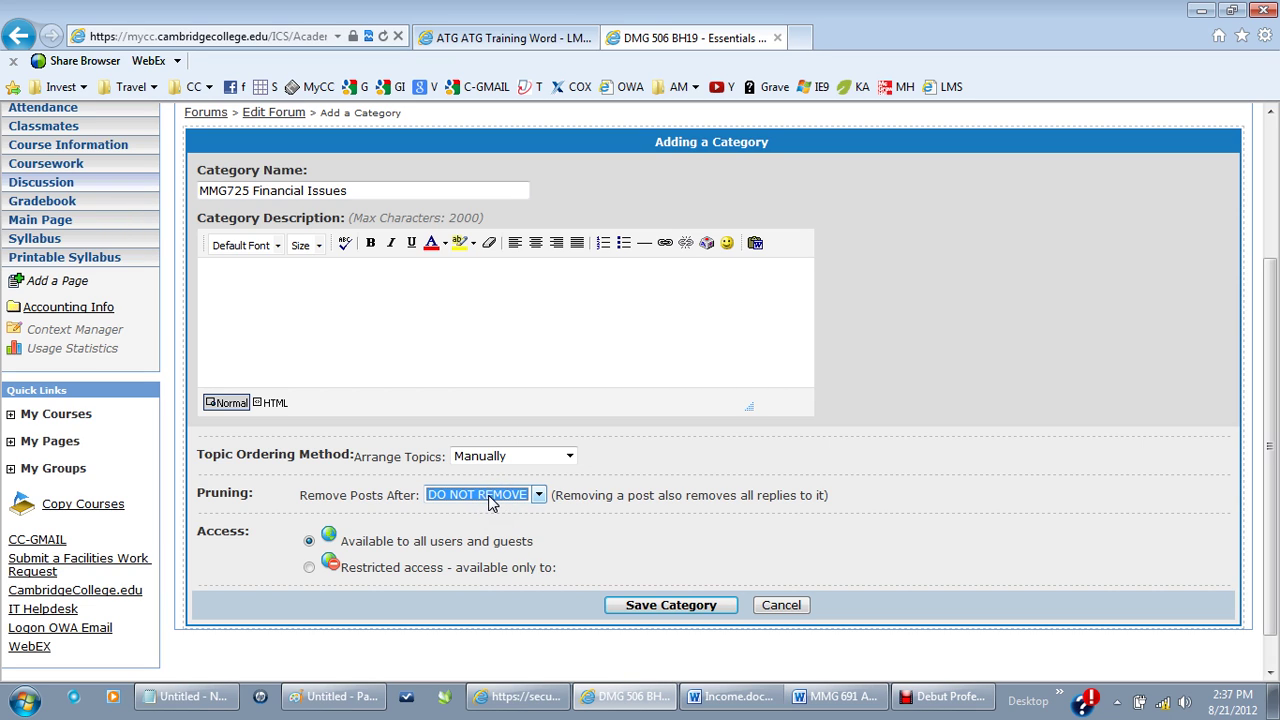
click(538, 496)
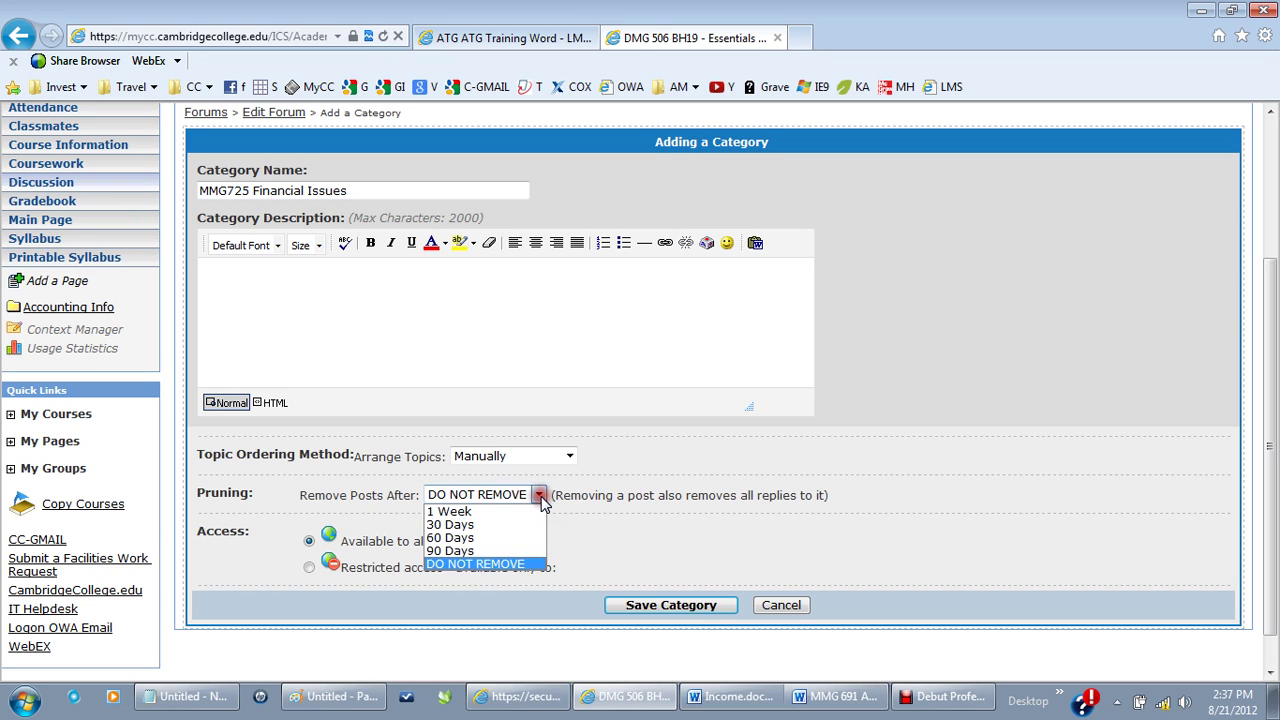
click(441, 499)
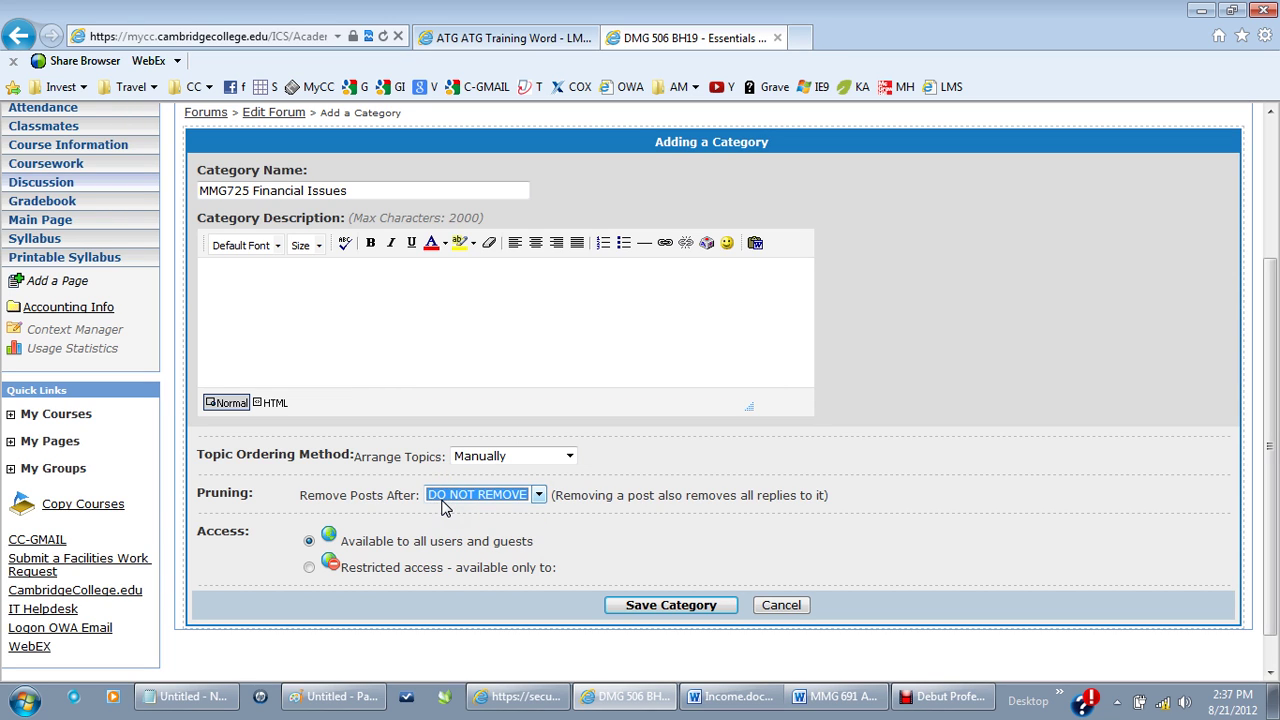
click(677, 606)
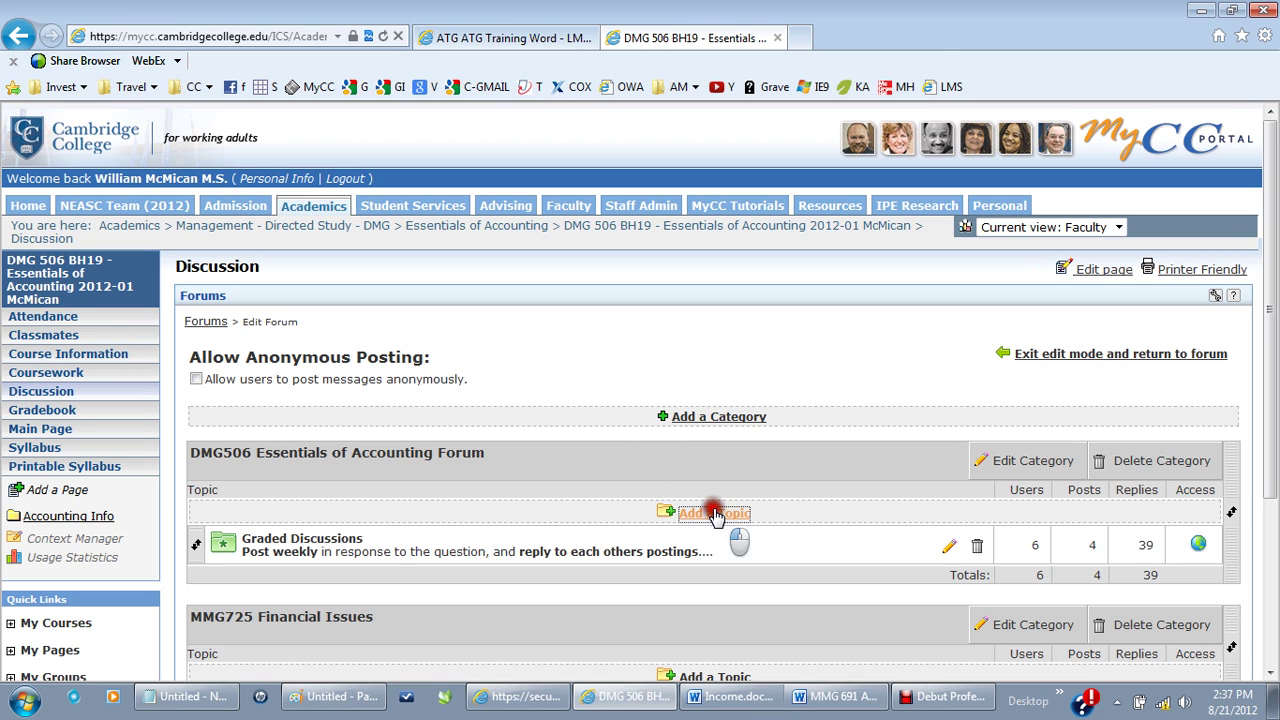
Start adding a topic to the DMG506 Essentials of Accounting Forum category, named "Open Forum Discussion" with the description "Test".
click(716, 515)
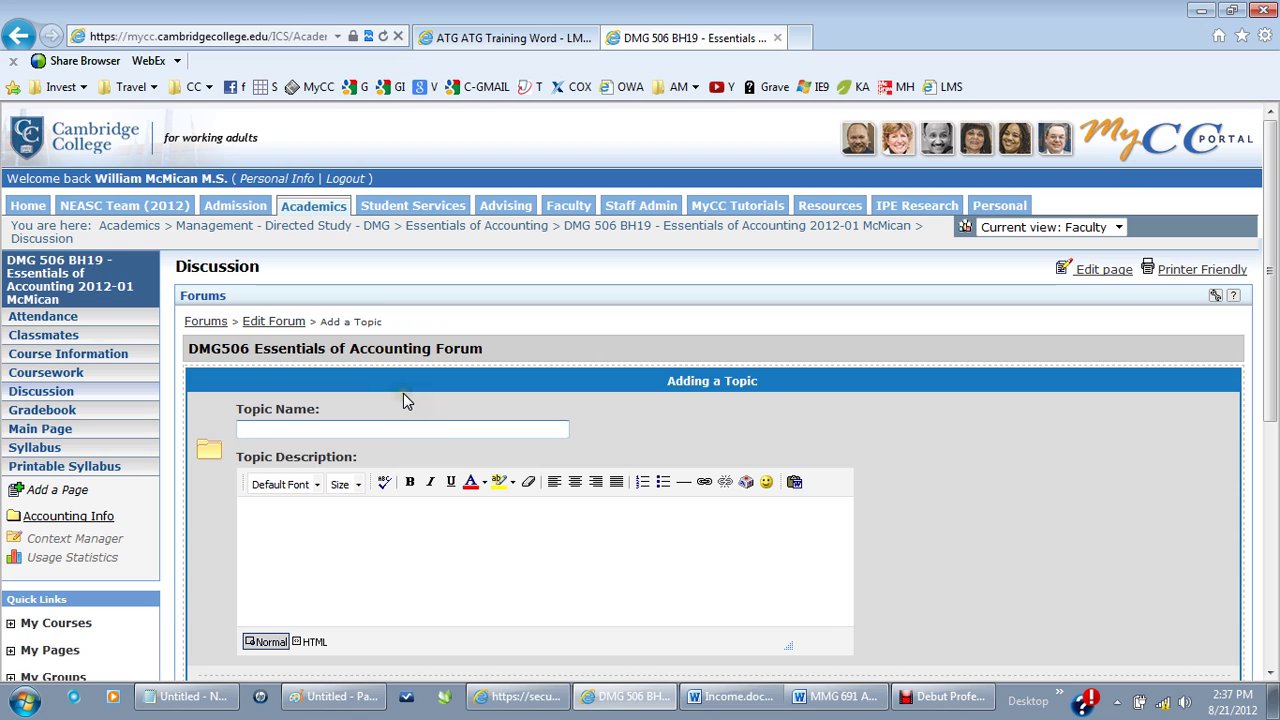
text(Open Foru)
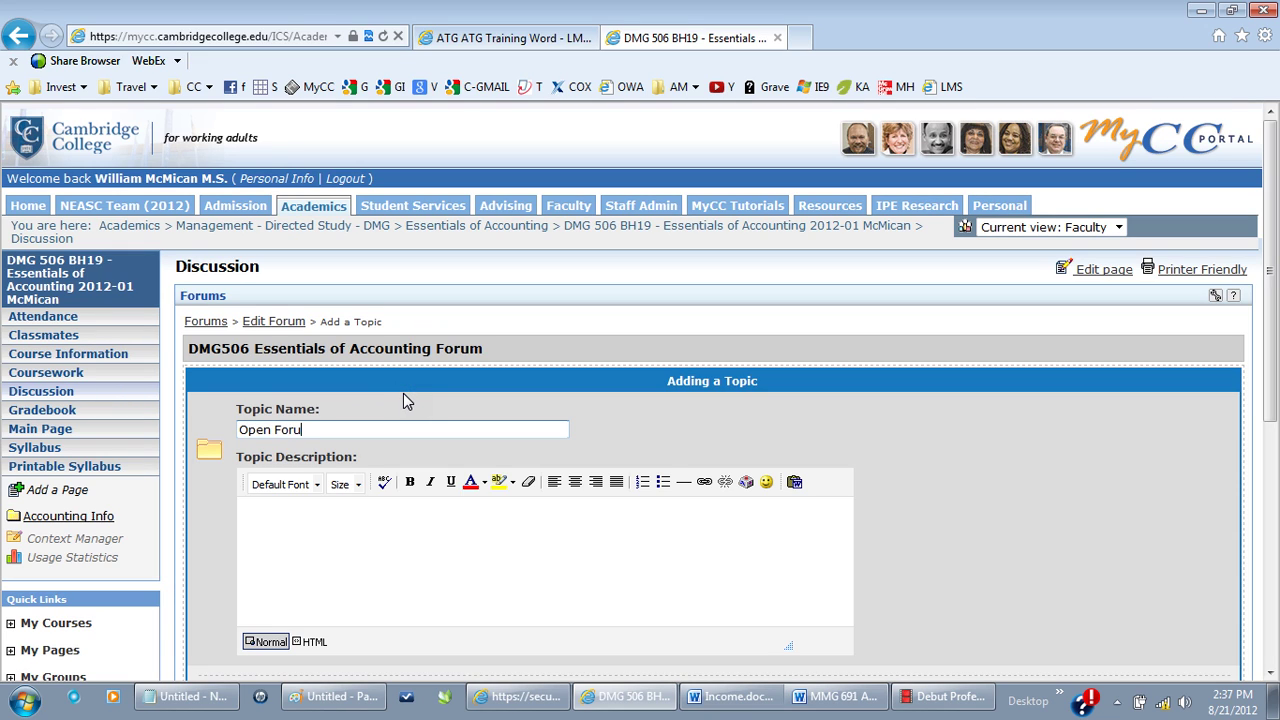
text(m Discussion)
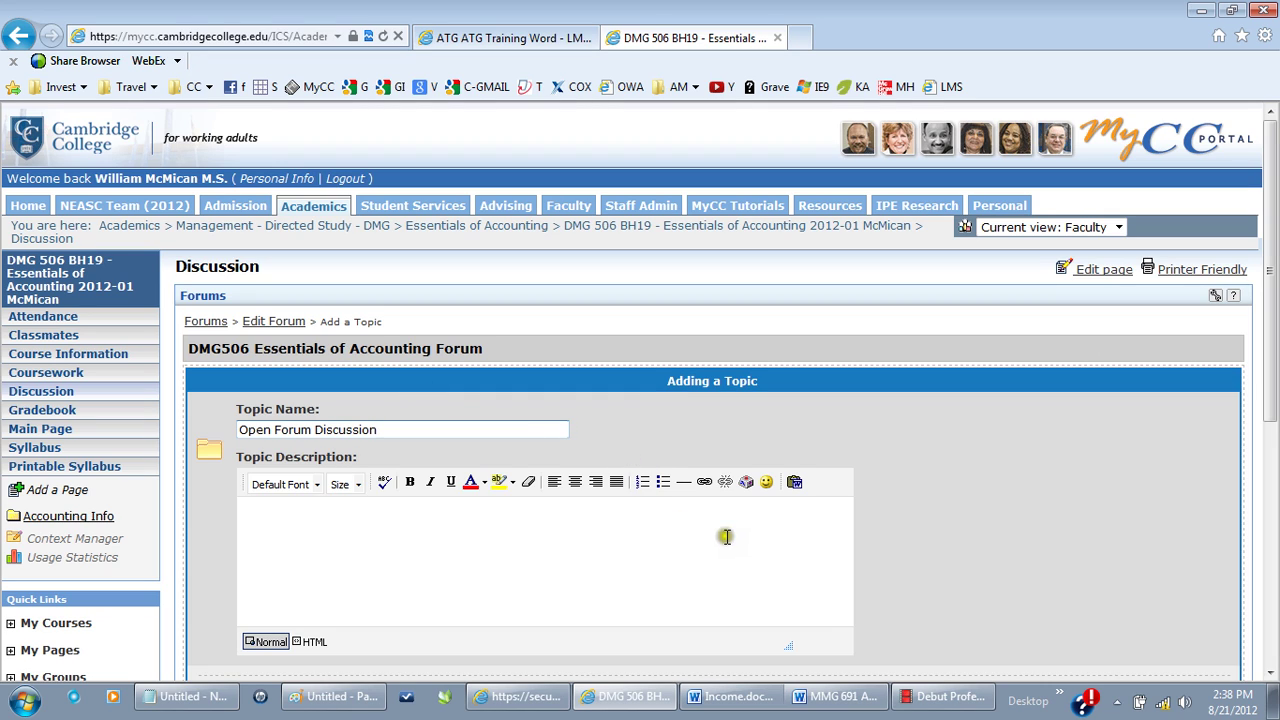
click(623, 551)
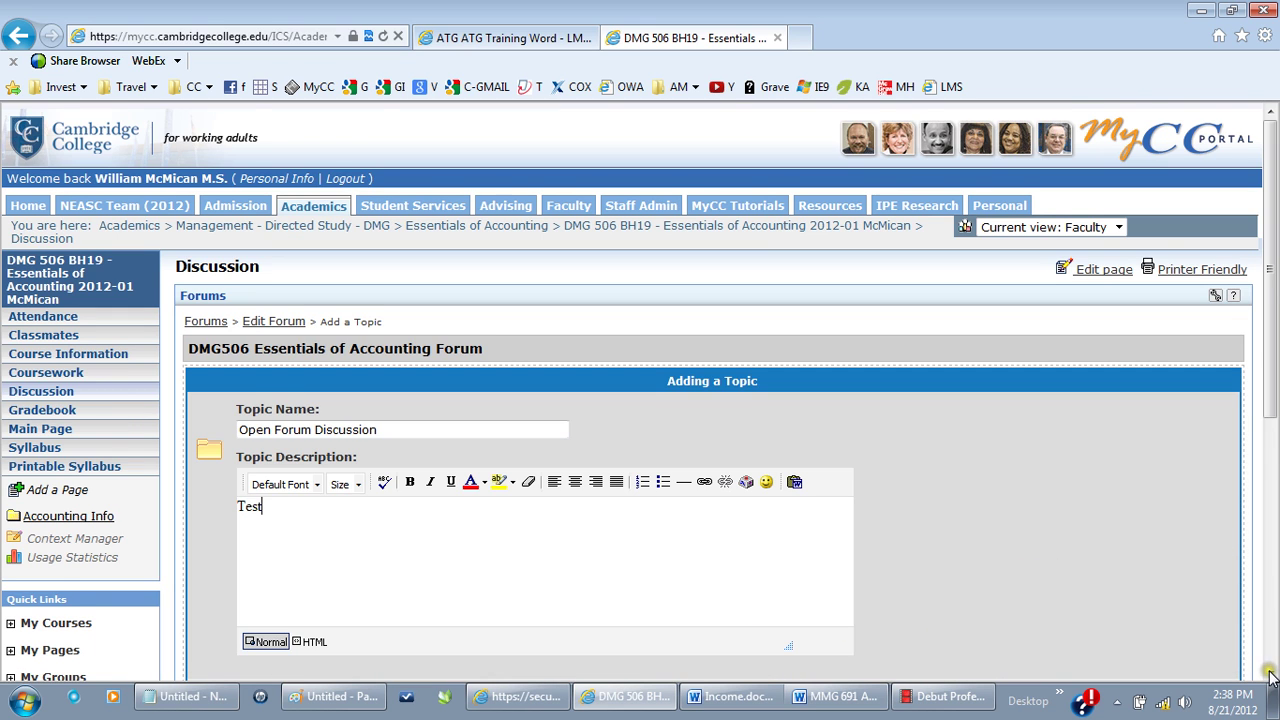
Switch the private topic option on and back off, and save the topic without moderation.
scroll(1274, 640, down, 5)
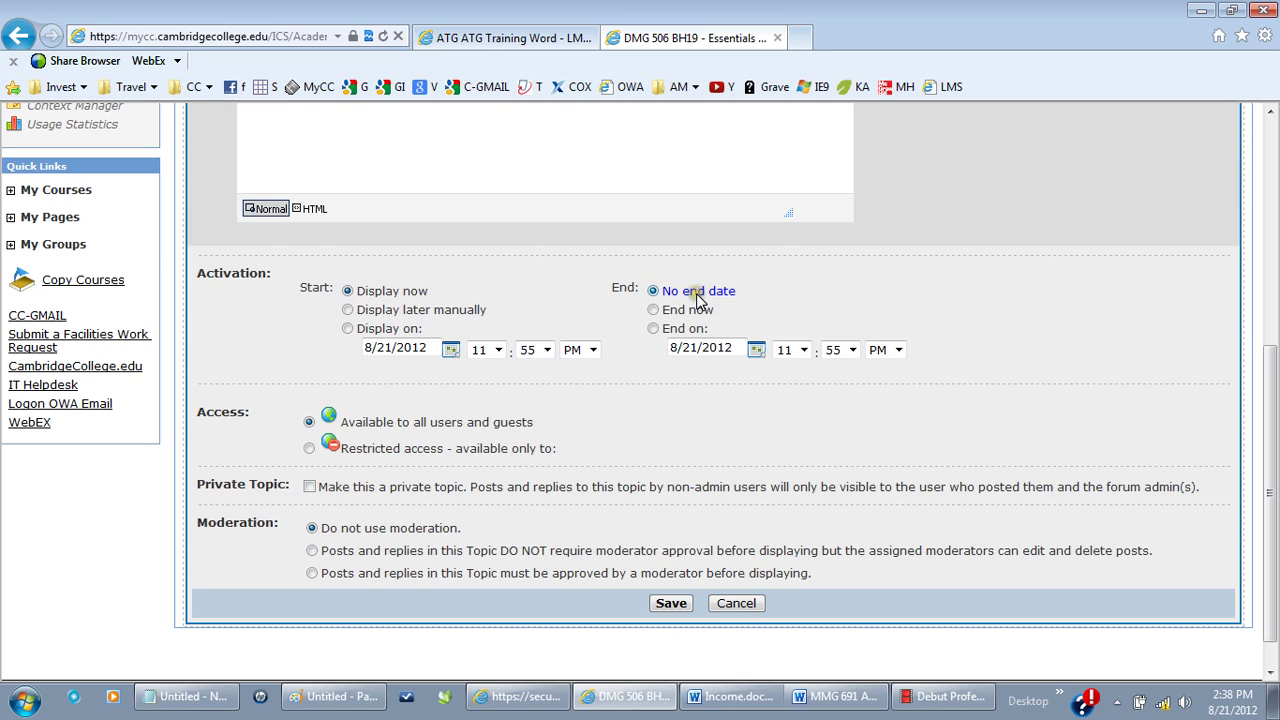
click(368, 450)
click(310, 487)
click(311, 488)
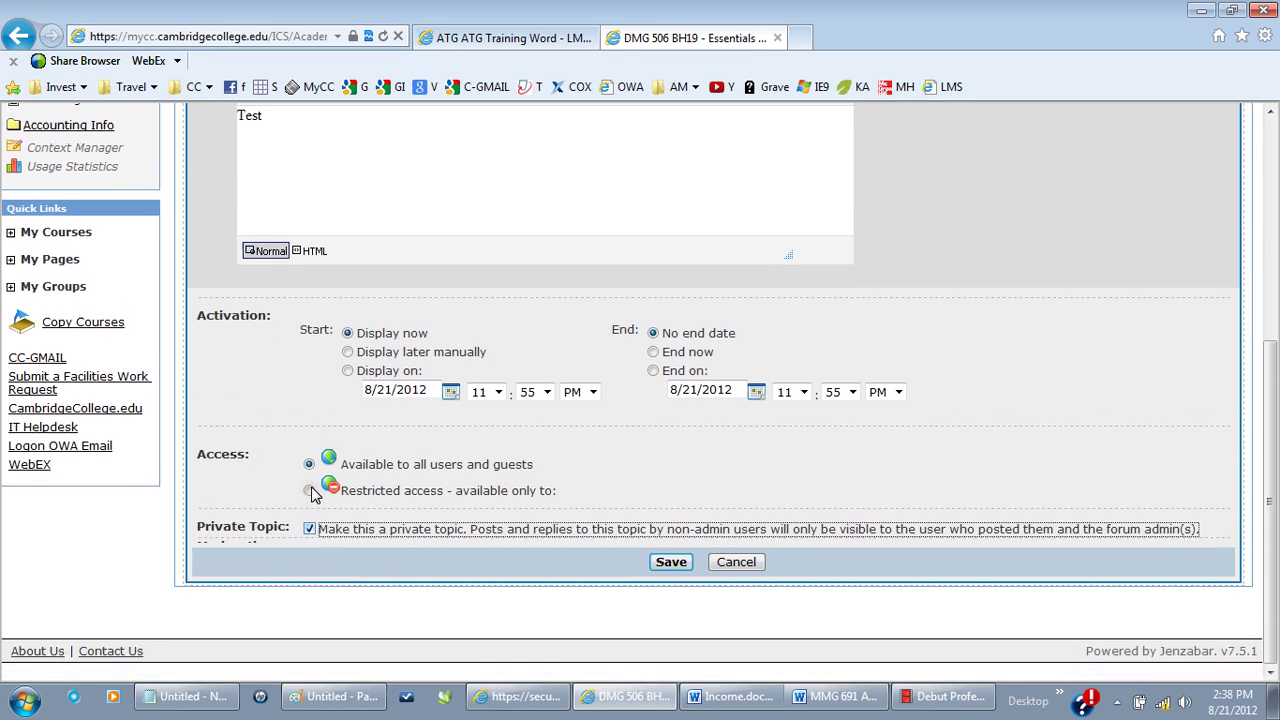
click(311, 535)
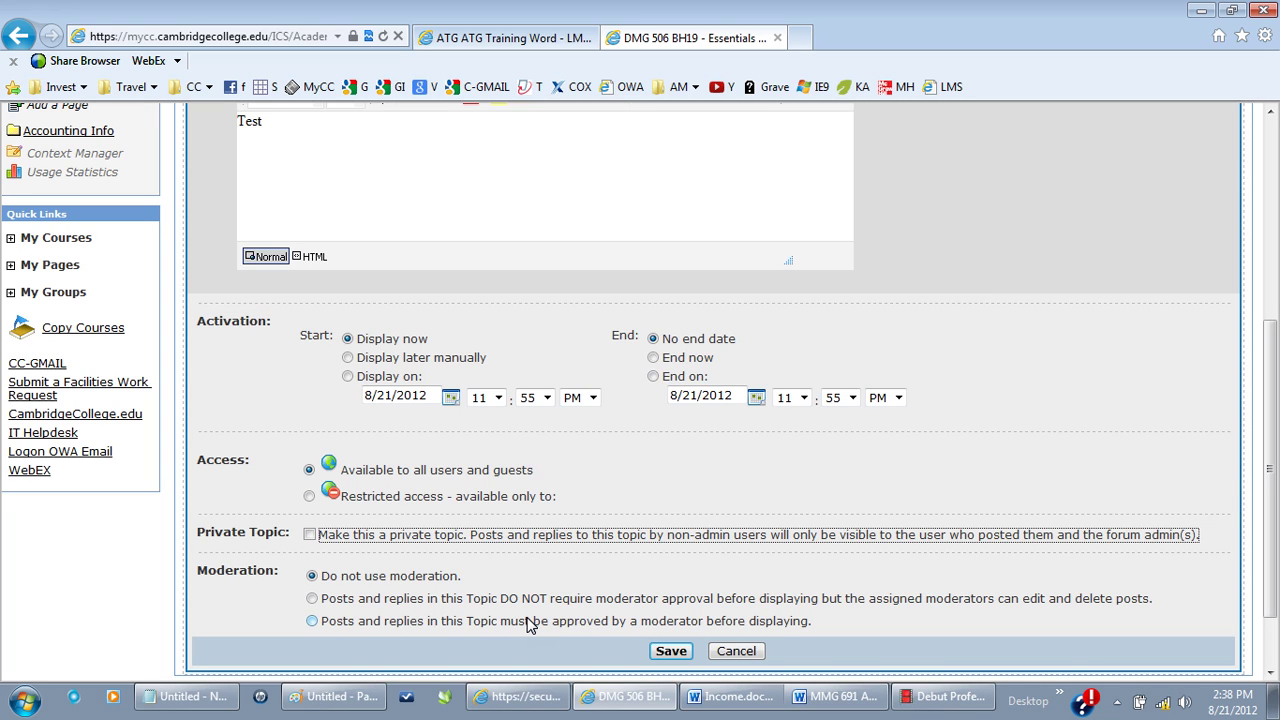
click(673, 653)
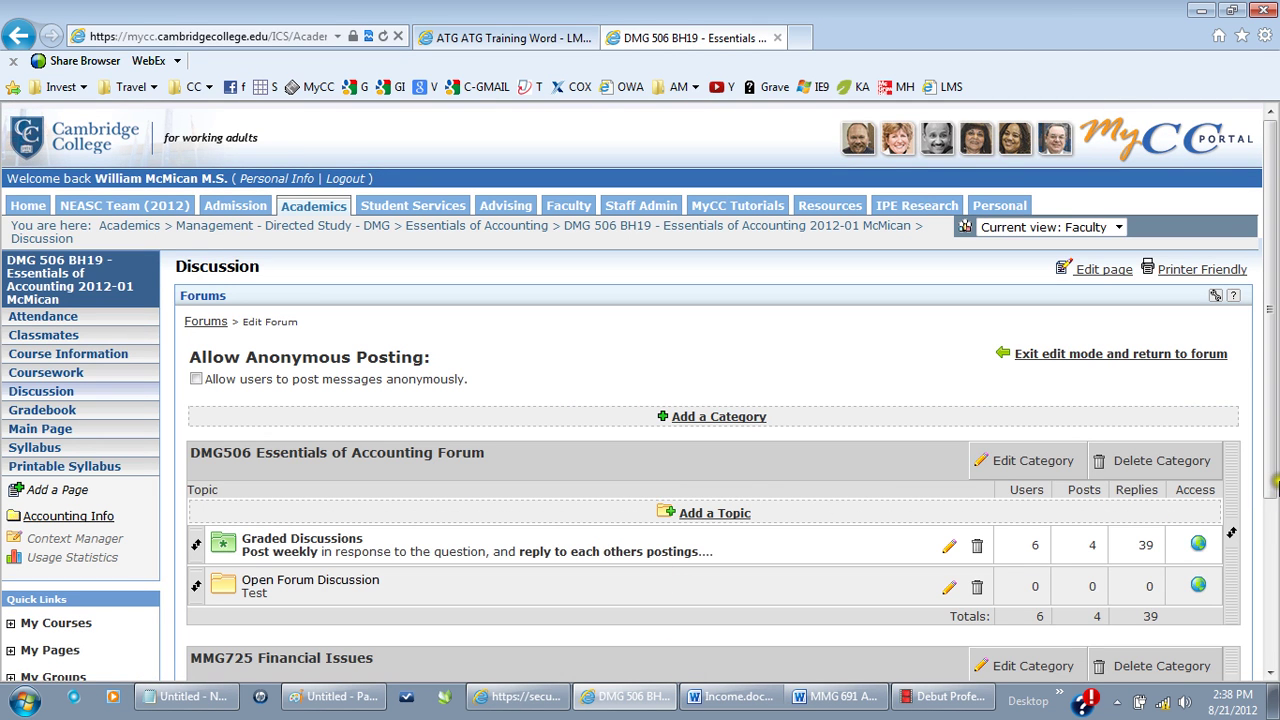
Exit forum edit mode and open the Open Forum Discussion topic in the DMG506 category.
scroll(1276, 480, down, 3)
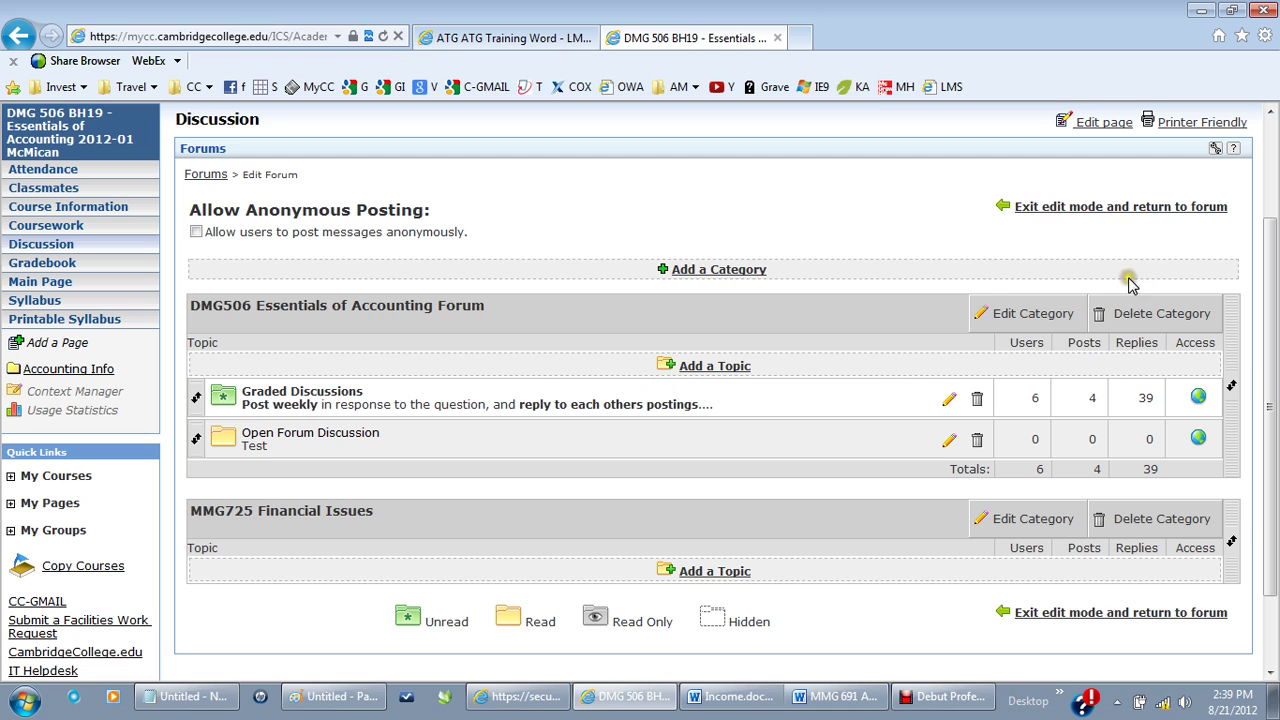
click(1020, 216)
click(1048, 212)
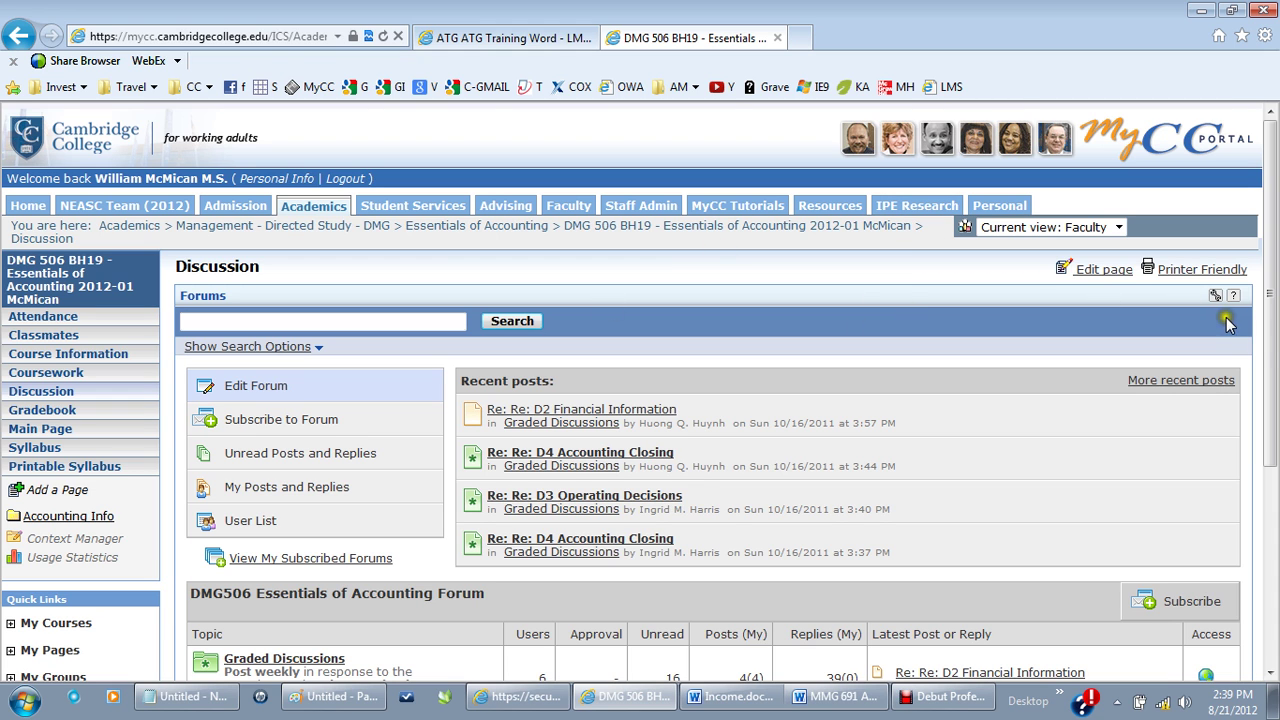
drag(1273, 347, 1272, 505)
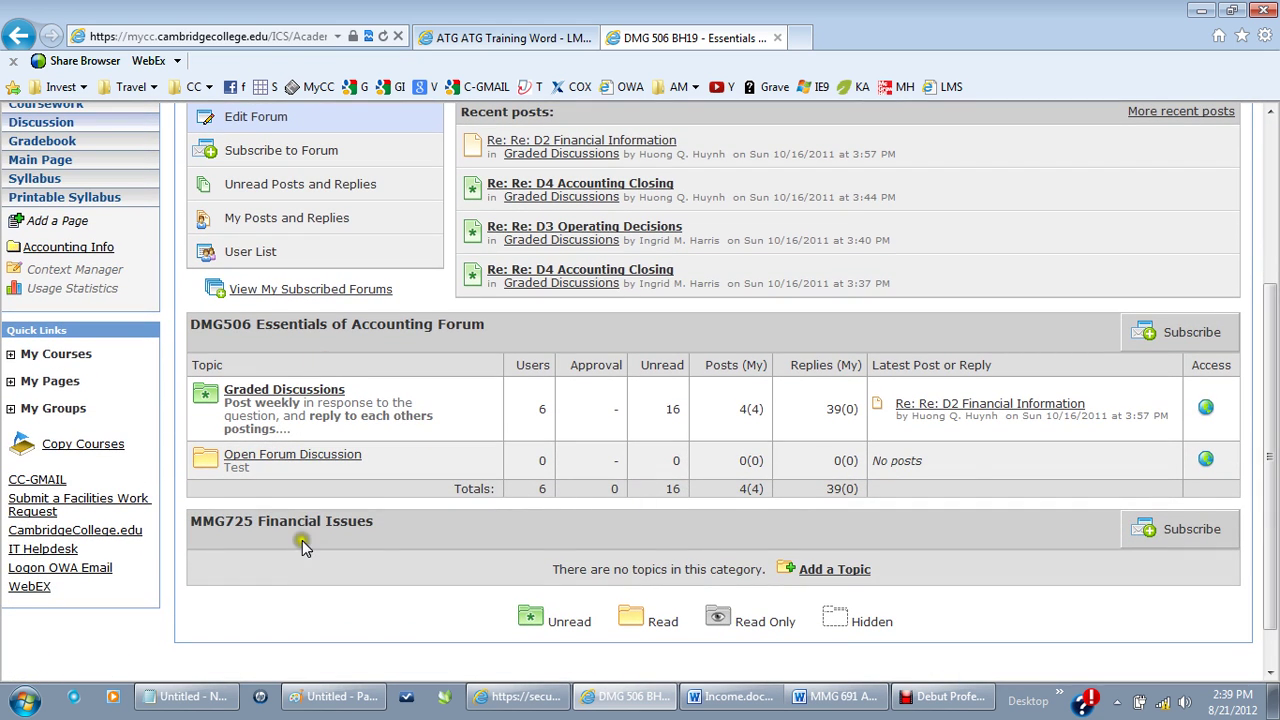
click(277, 458)
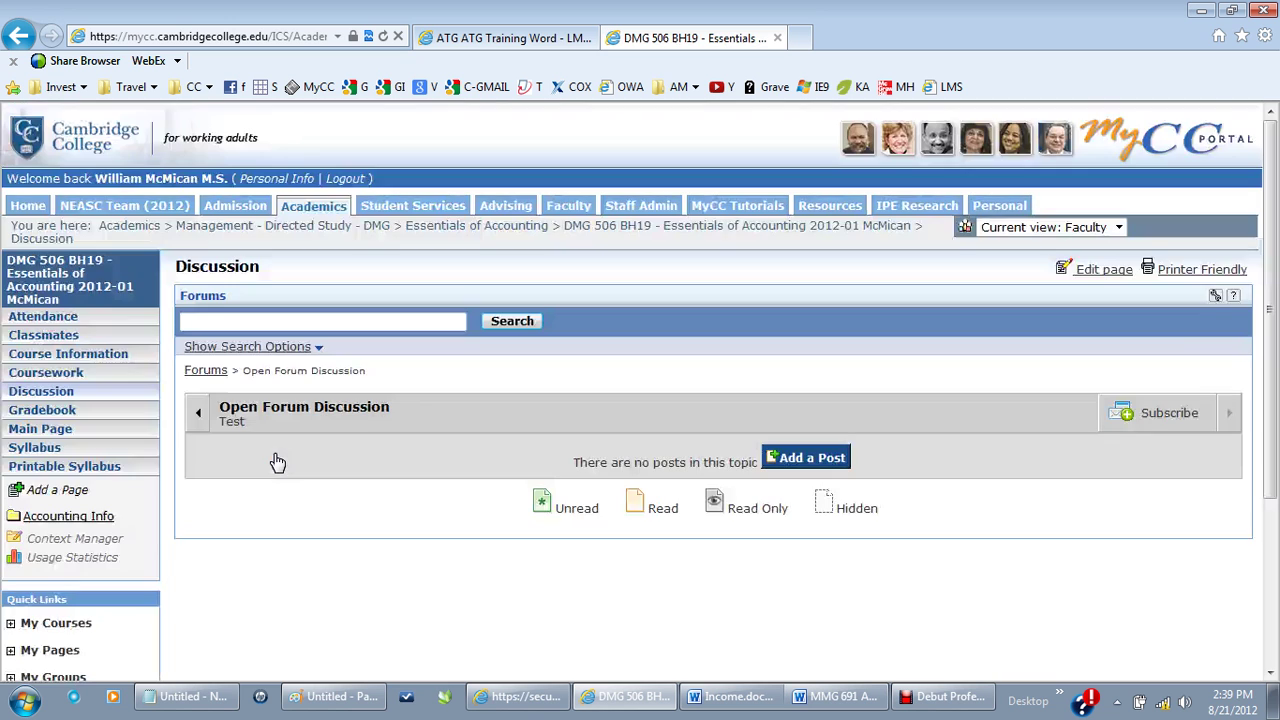
Write a post with subject "test" and body "This is my question please review the case student and answer the following questions from you experience.".
click(832, 460)
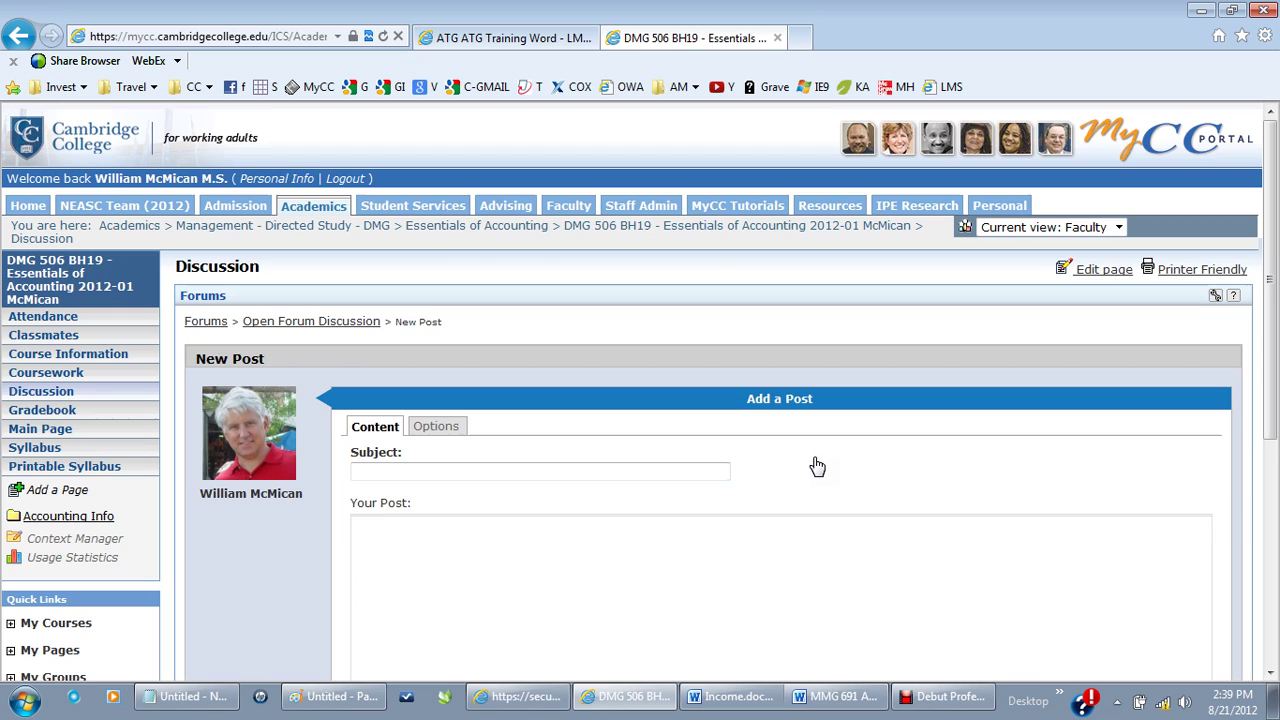
click(563, 476)
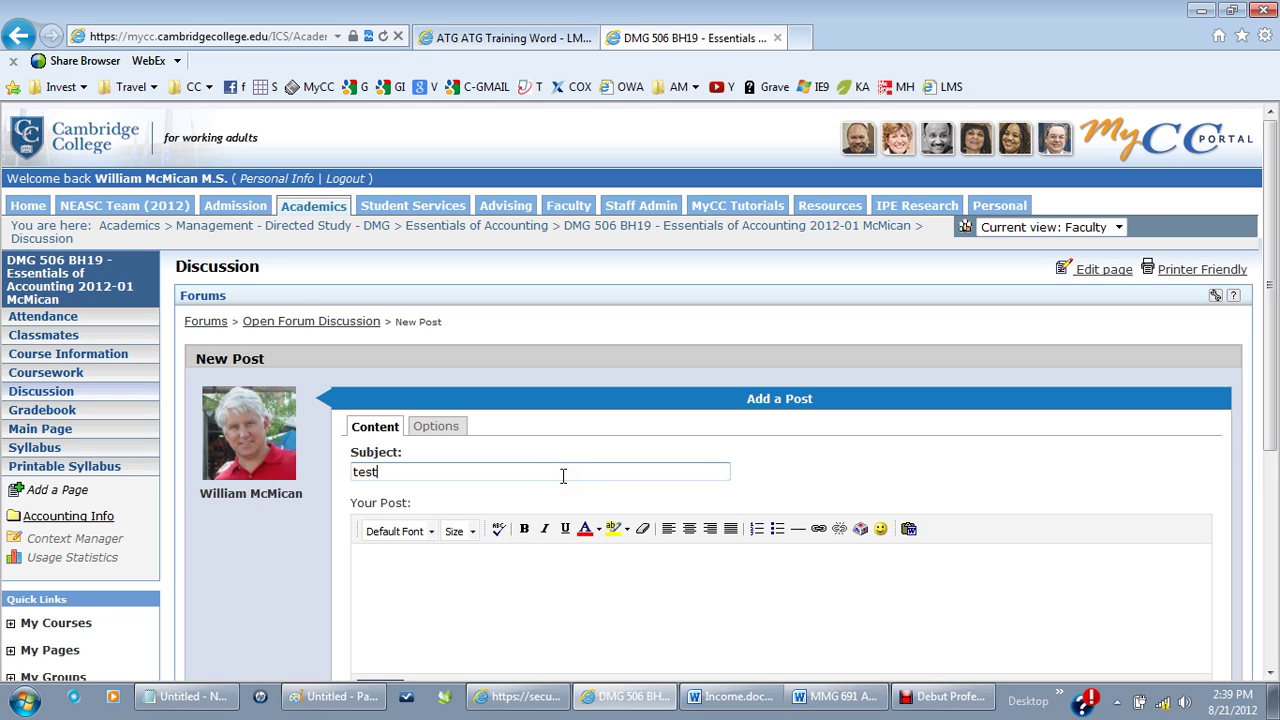
click(486, 580)
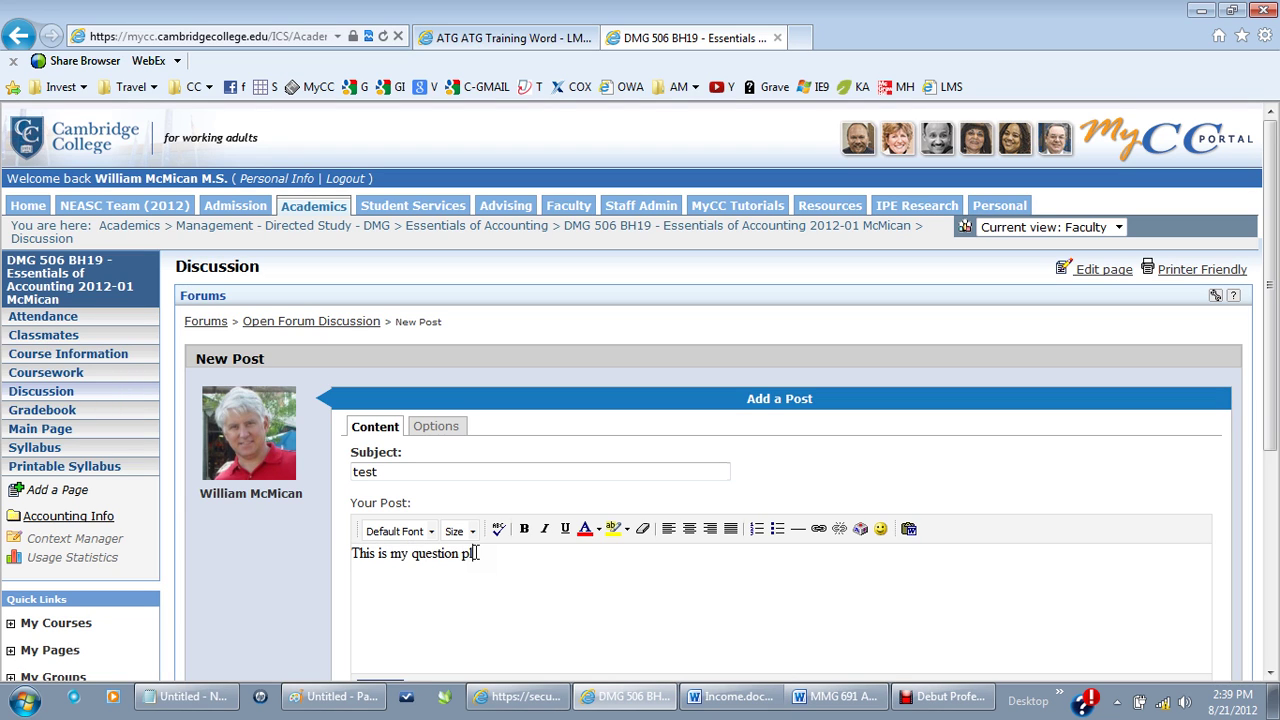
text(This is my question please review the case s)
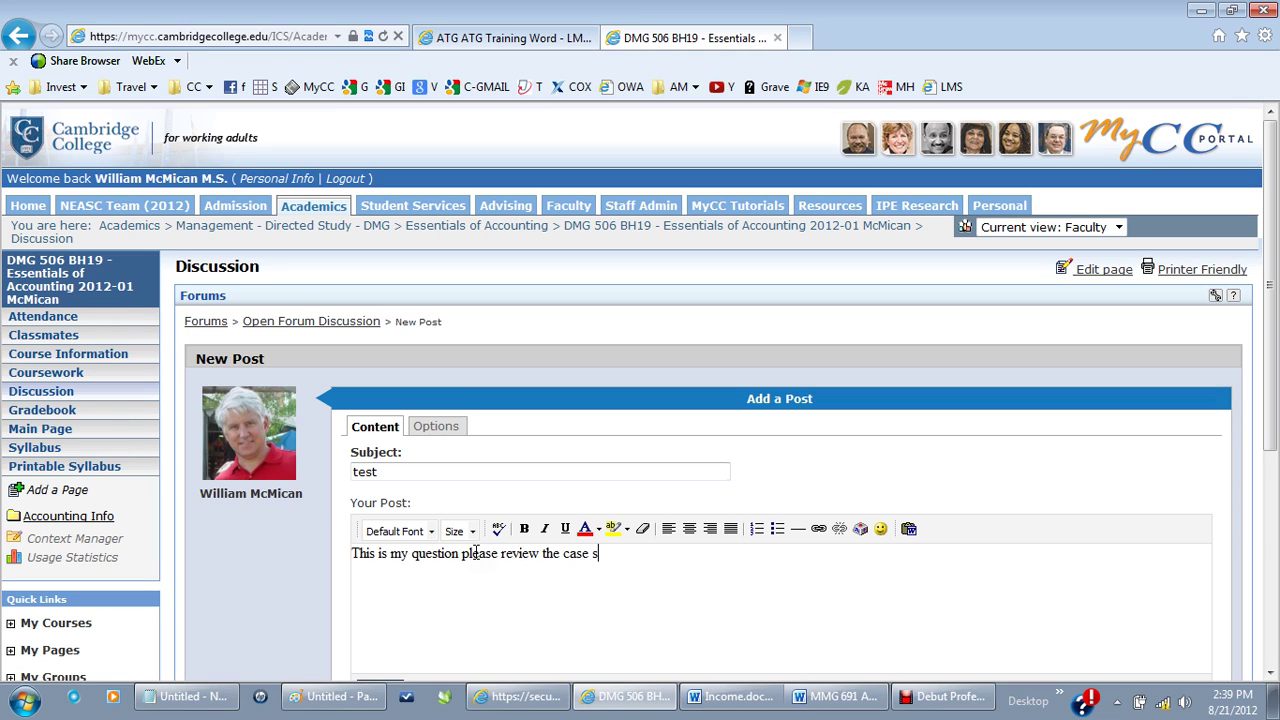
text(tudent and answer the following quest)
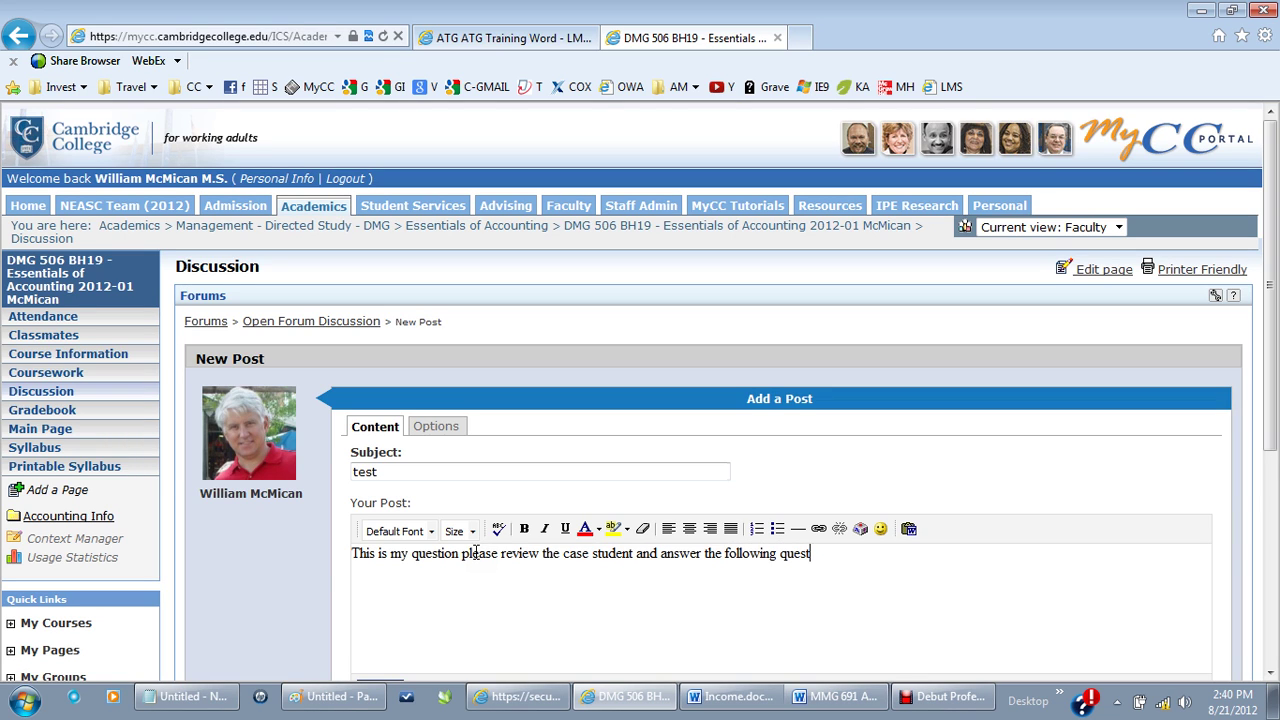
text(rom you experience.)
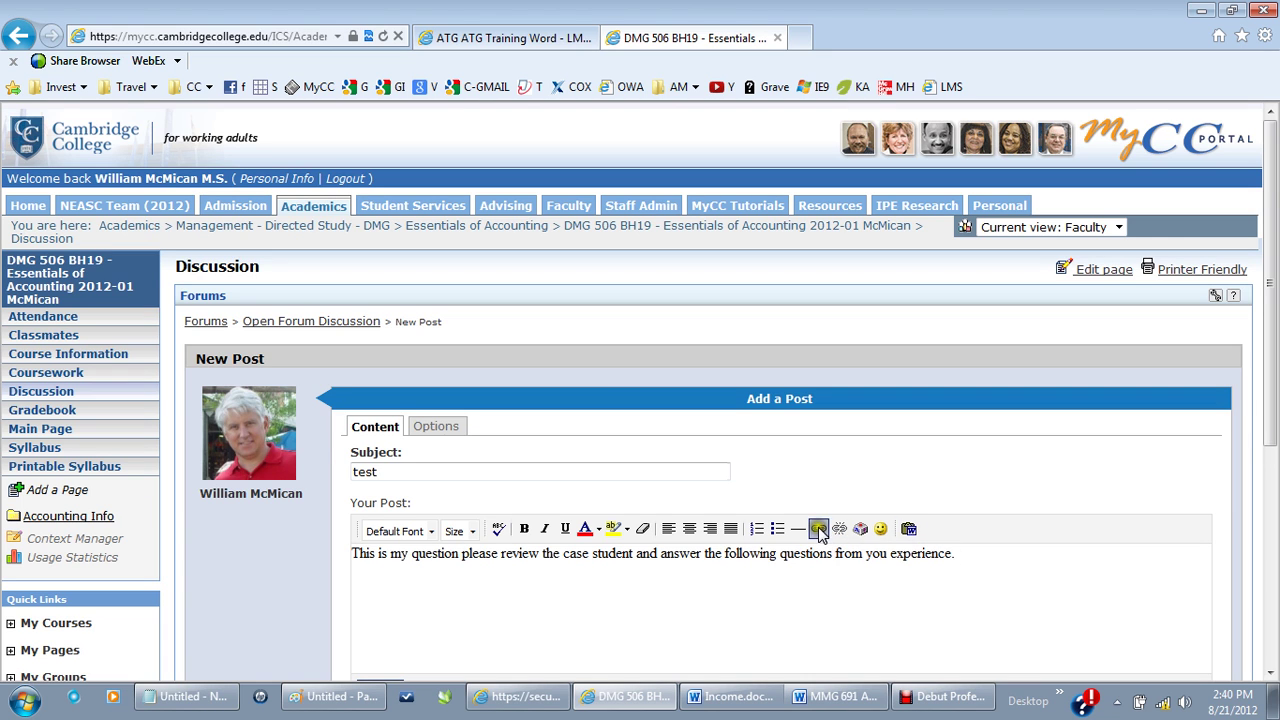
Try to attach Intro to PM.pdf from the desktop to the post.
scroll(1272, 672, down, 3)
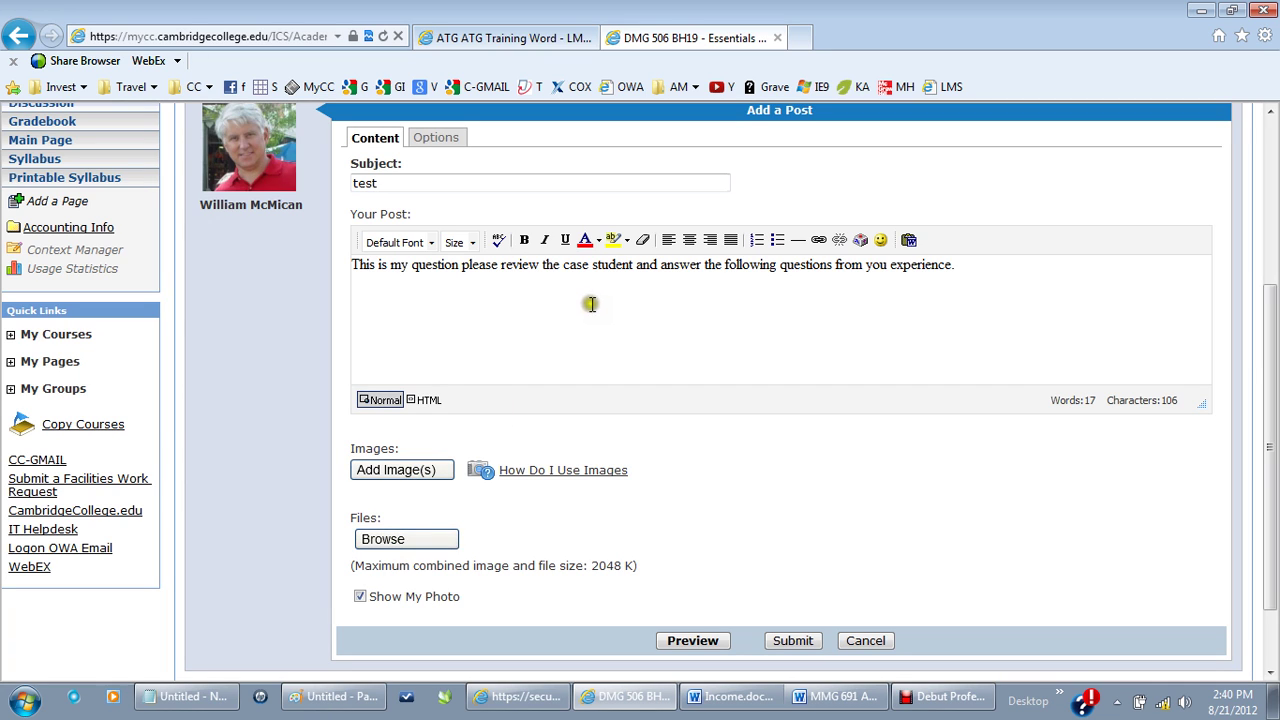
click(413, 545)
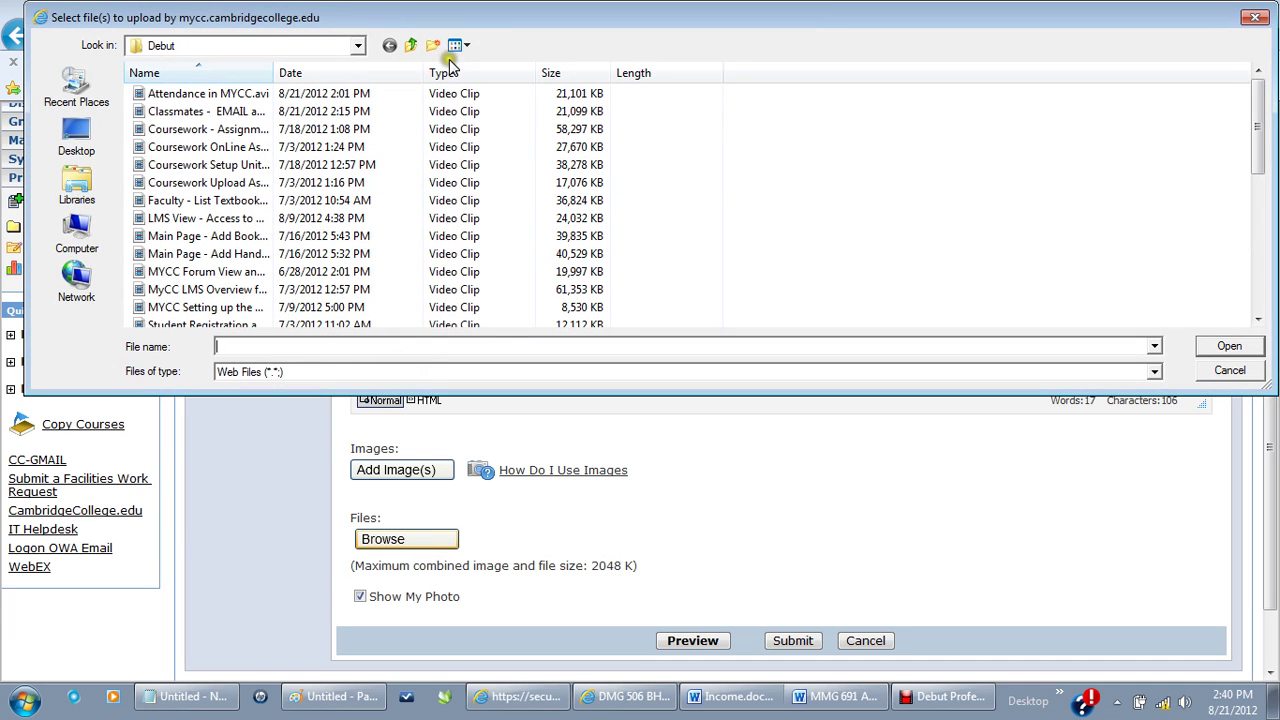
click(411, 45)
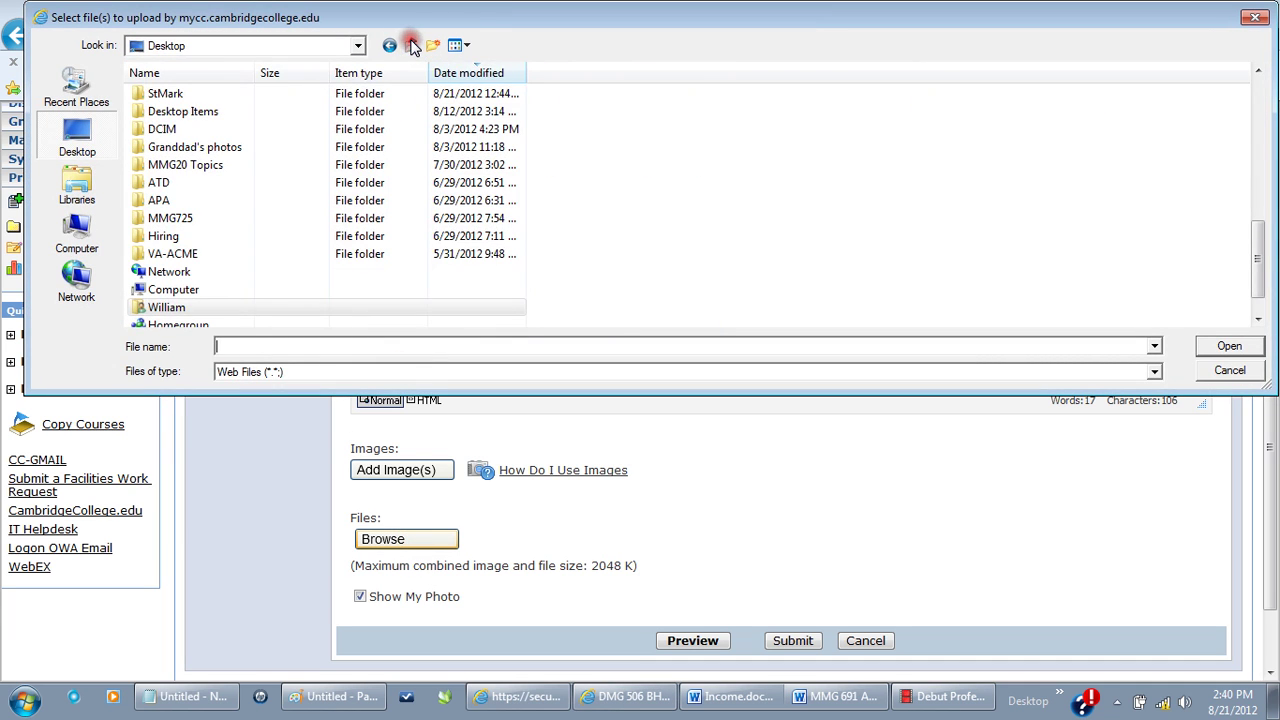
click(1255, 166)
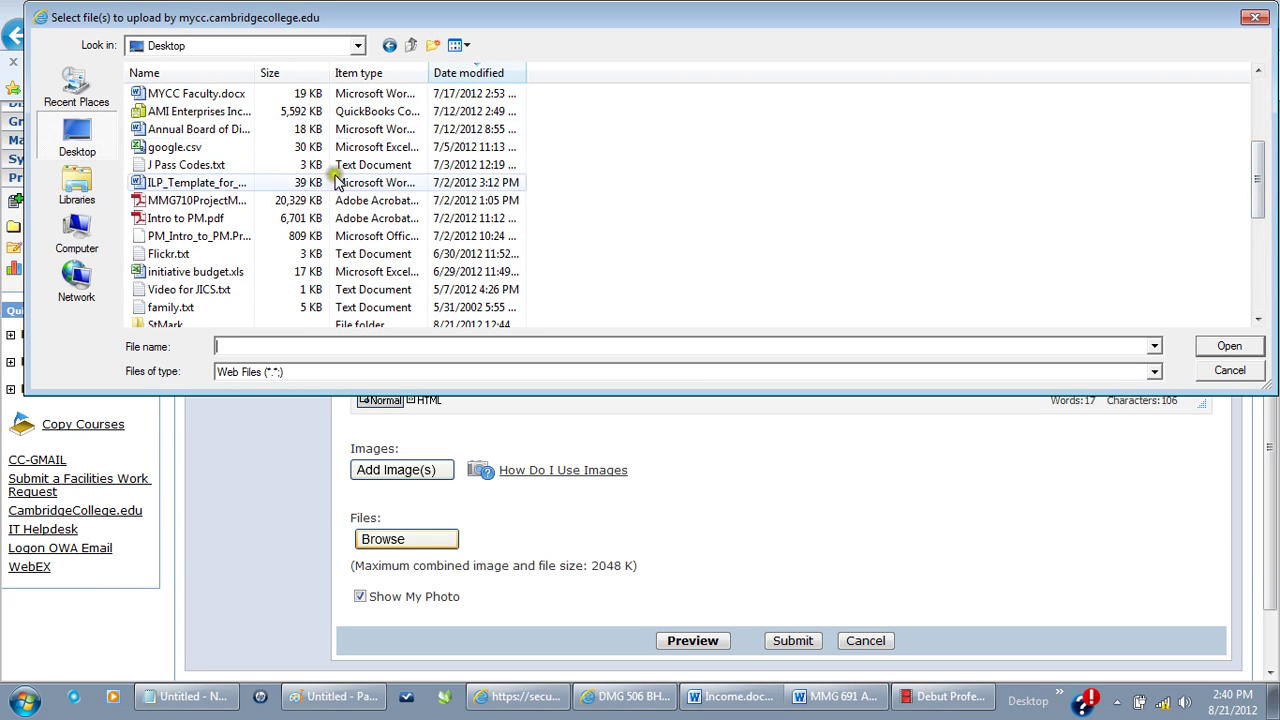
click(210, 222)
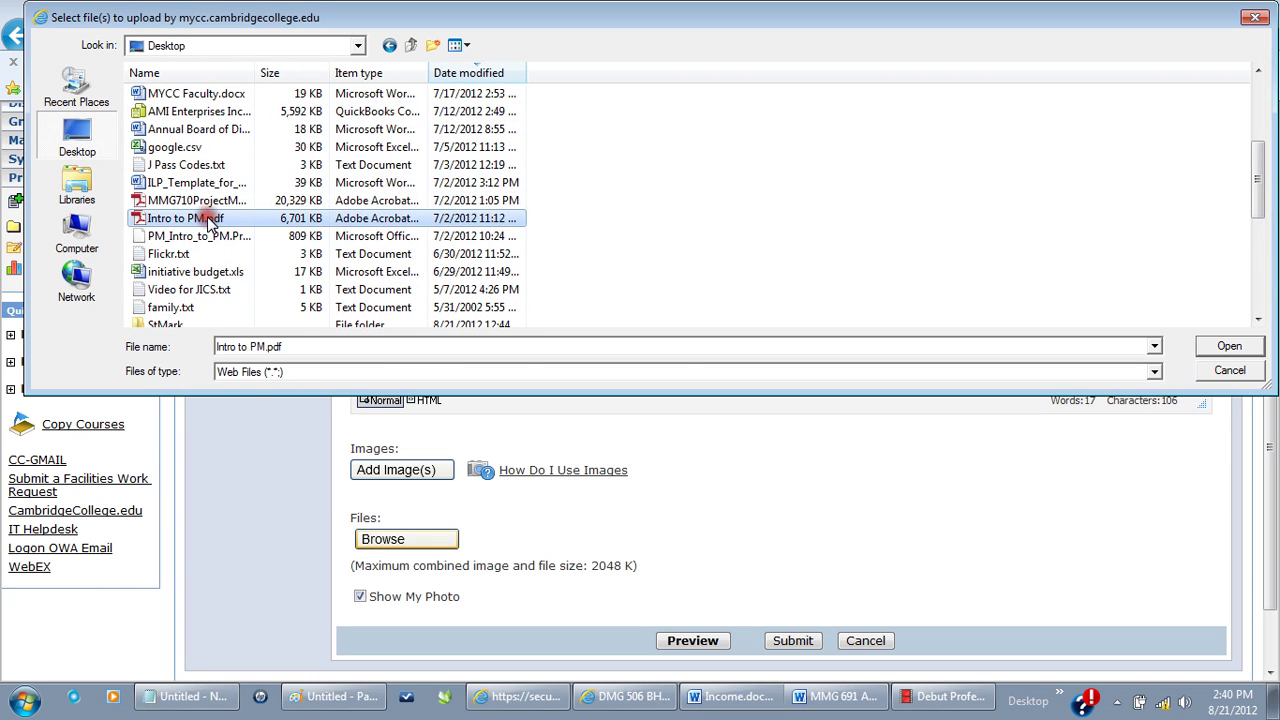
click(1216, 346)
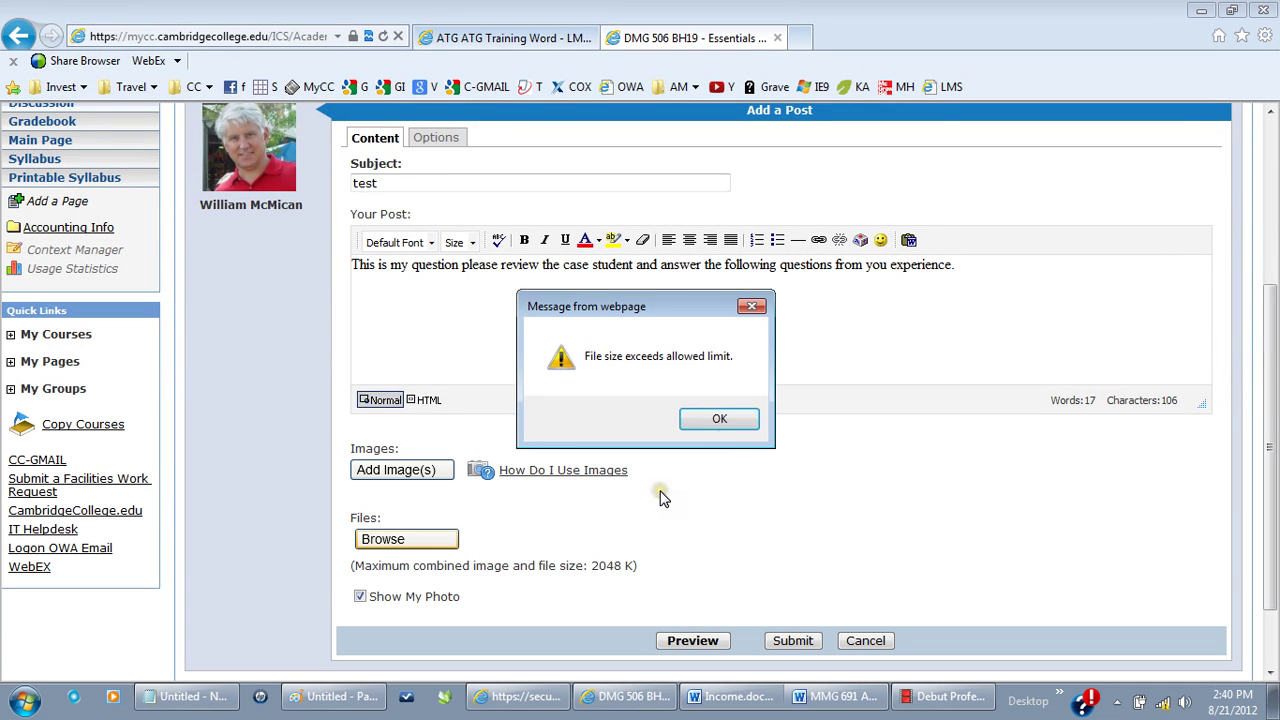
click(737, 420)
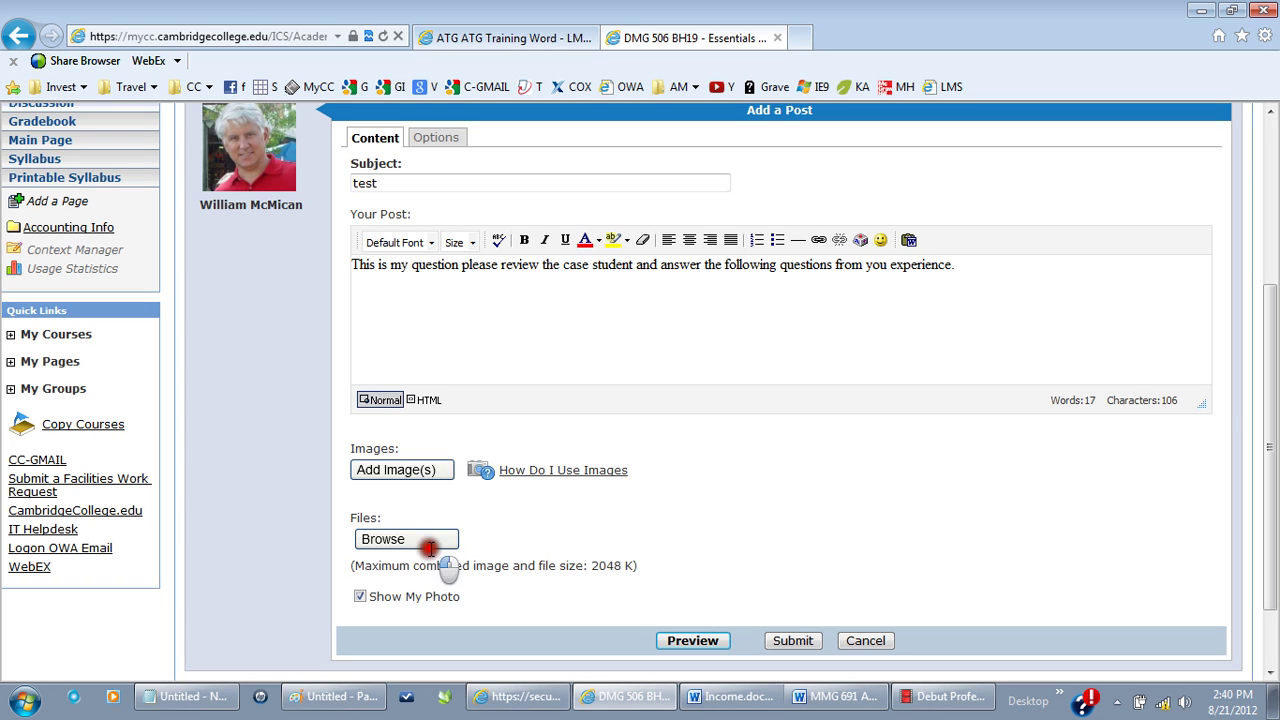
Attach the desktop's ATD Proposal Word document whose file name includes a person's name to the post.
click(400, 548)
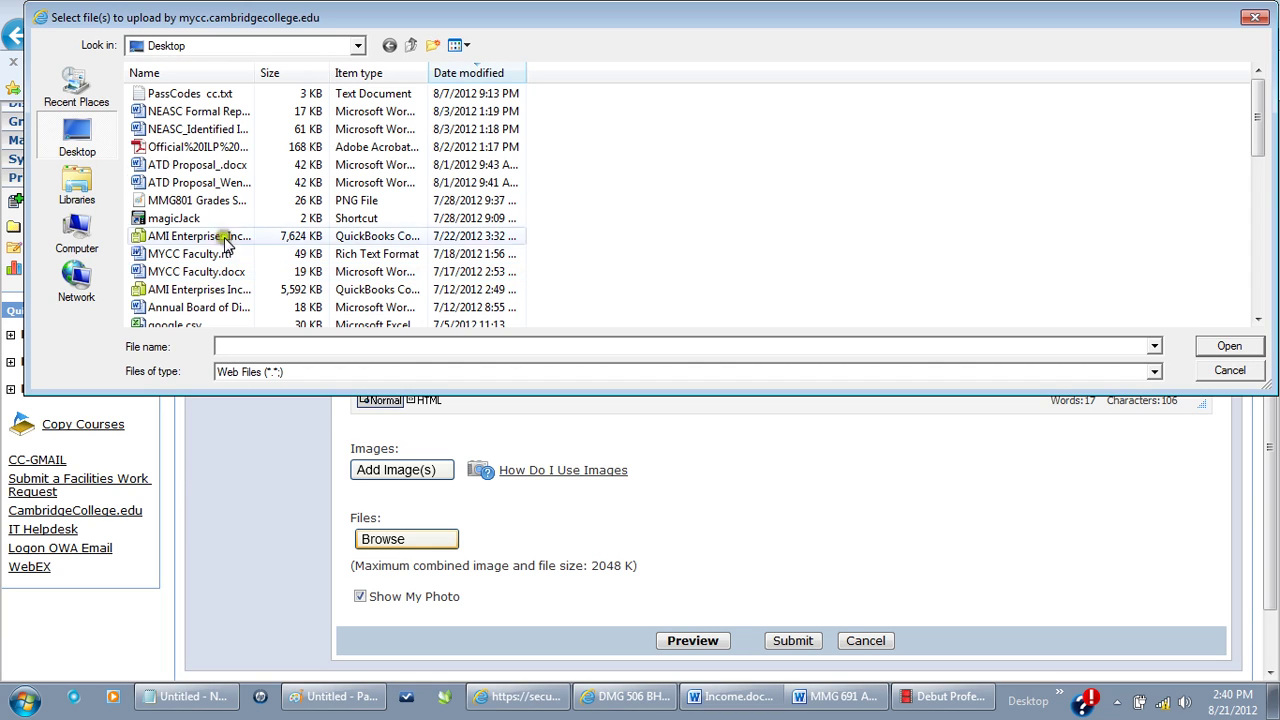
click(182, 190)
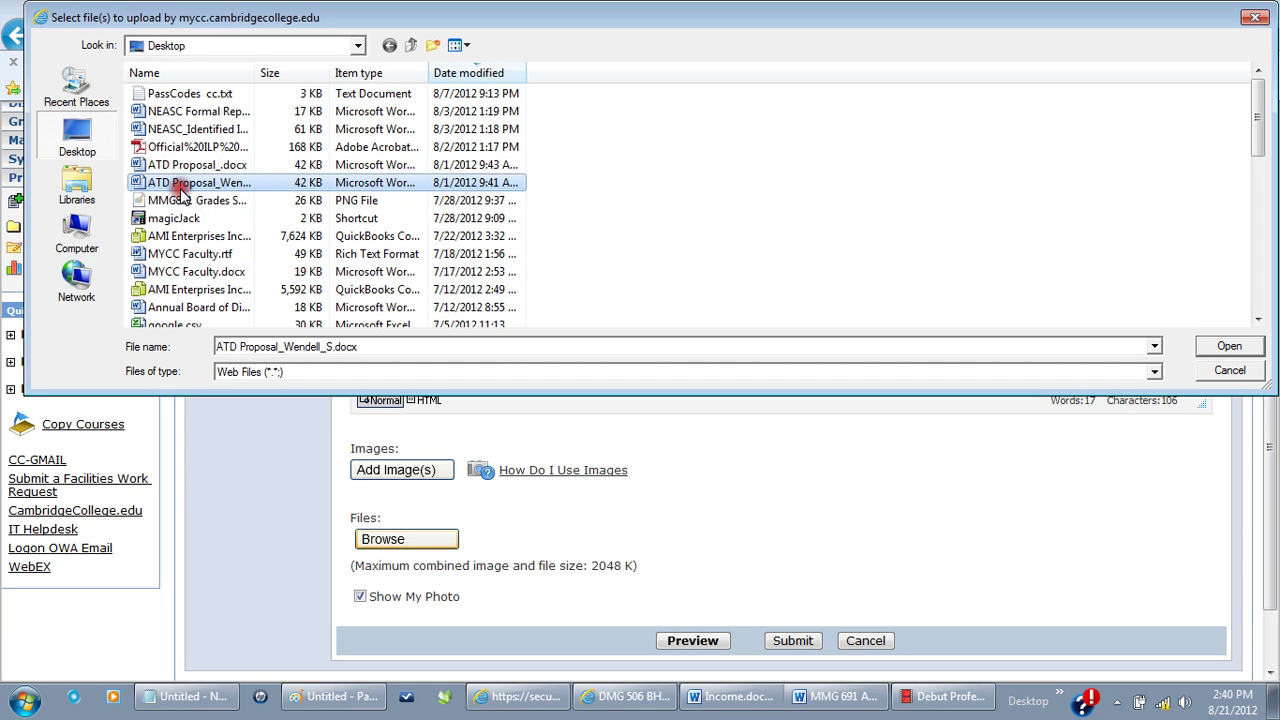
click(1230, 348)
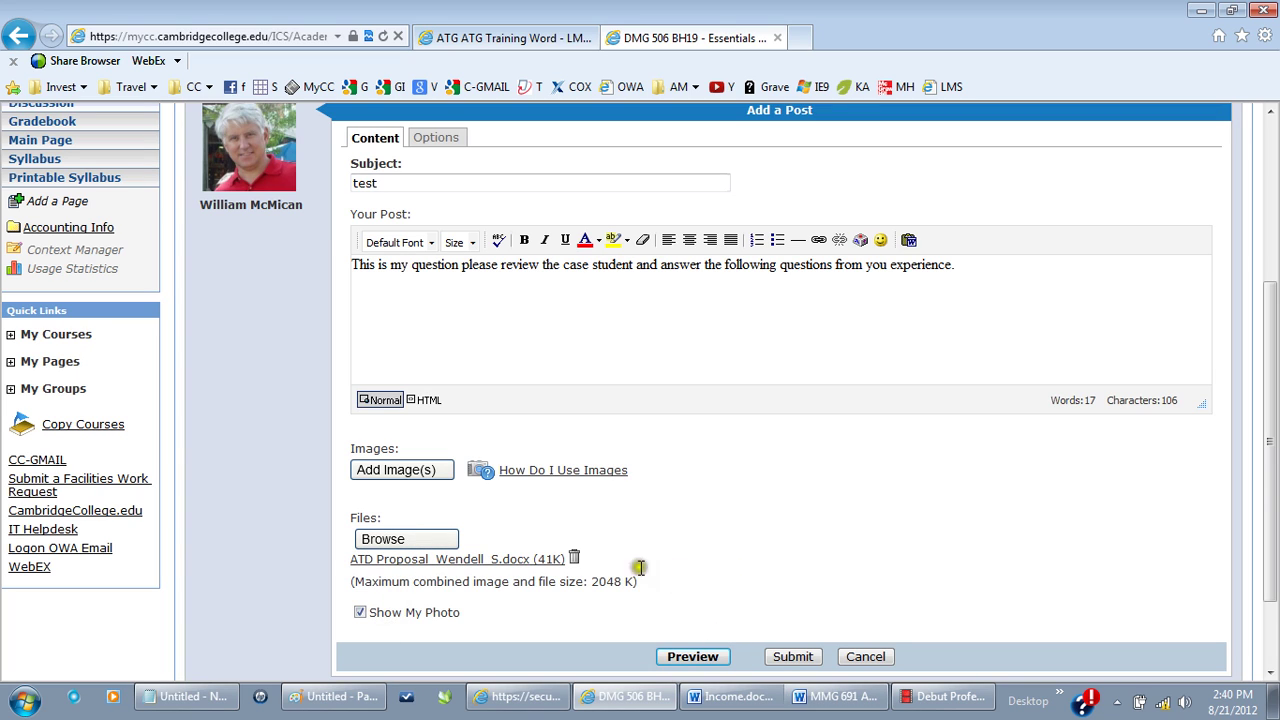
Submit the "test" post and save the private comment "You need to answer the question fully" on it.
click(779, 660)
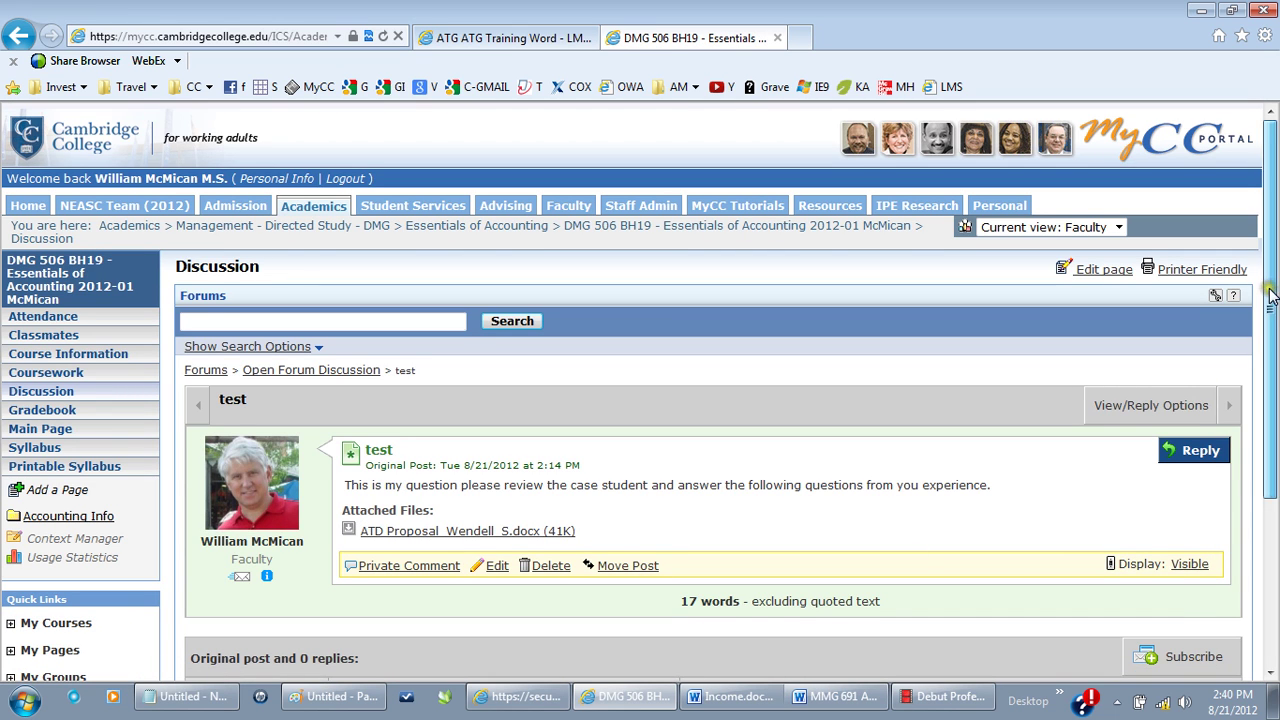
drag(1276, 284, 1273, 400)
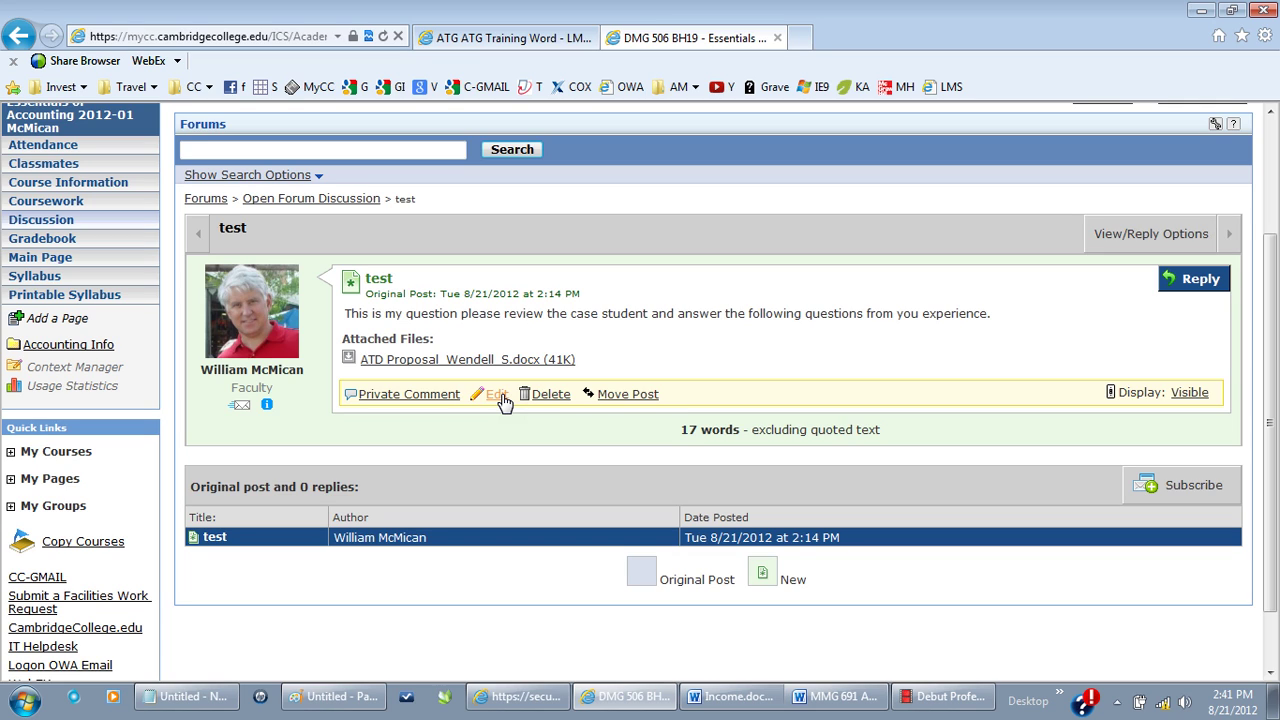
click(390, 396)
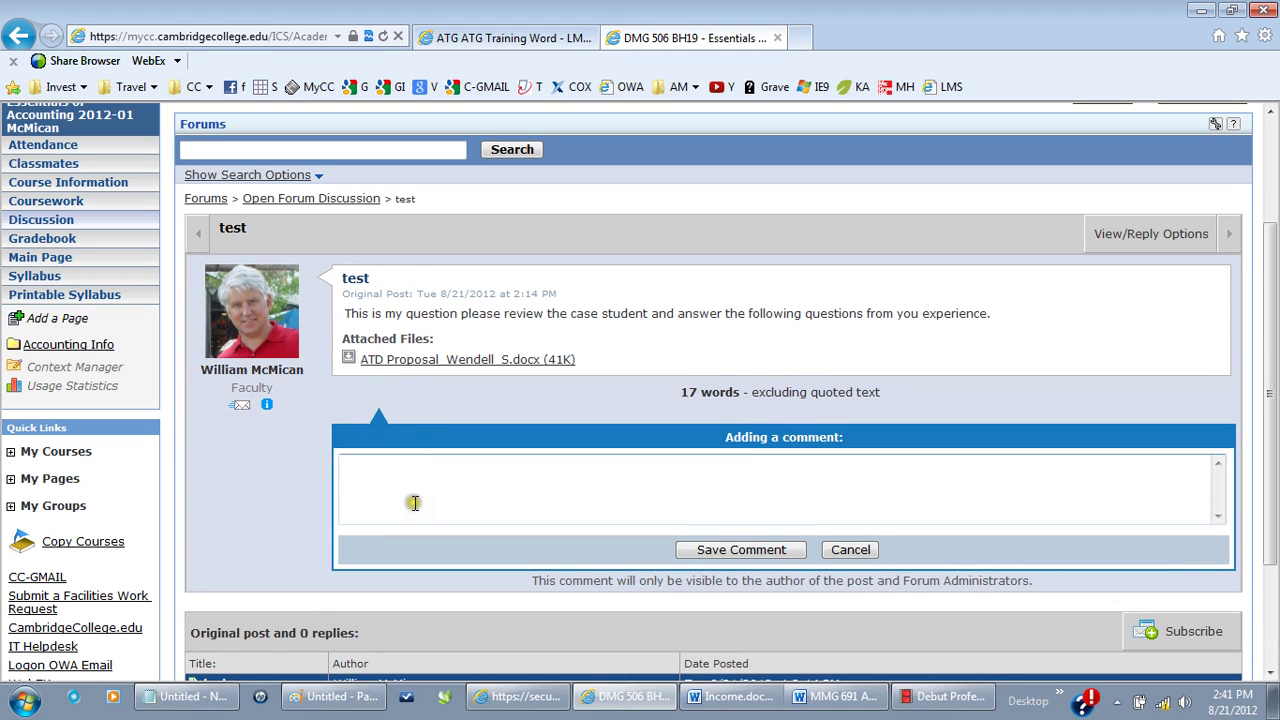
click(414, 502)
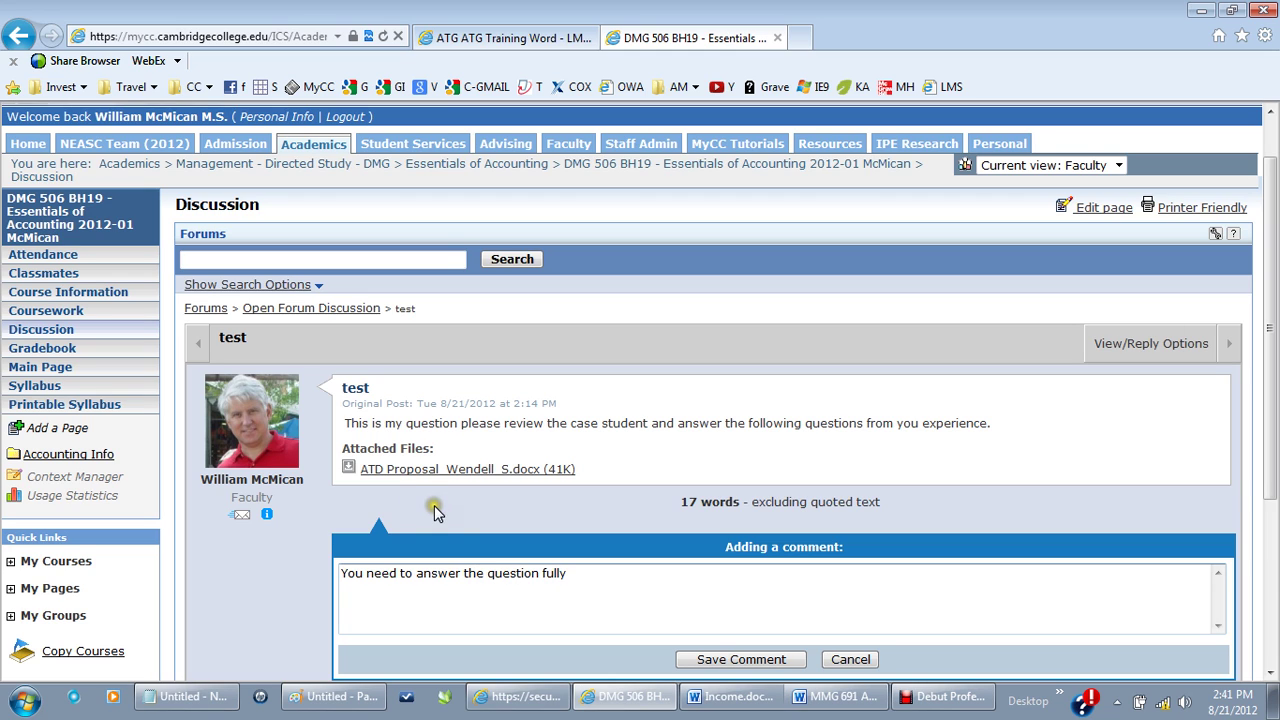
click(731, 658)
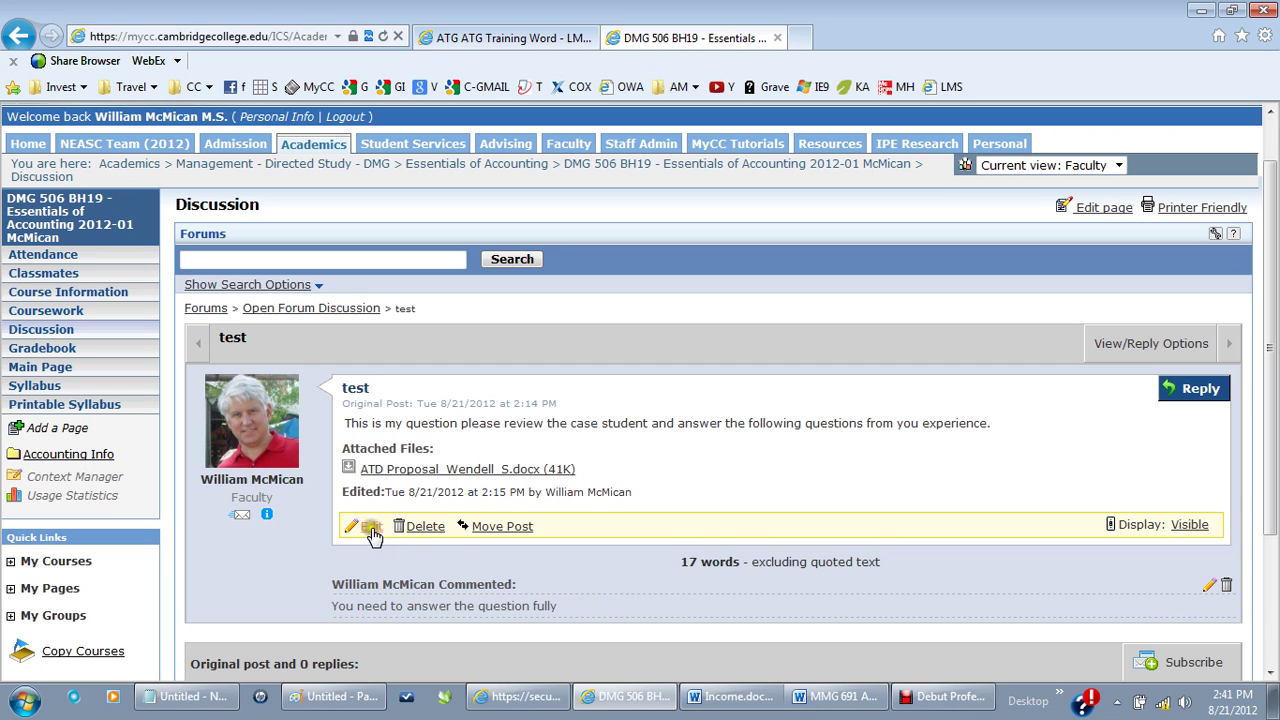
View the e-mail form addressed to the post's author, and return to the forum's main page without sending anything.
click(242, 515)
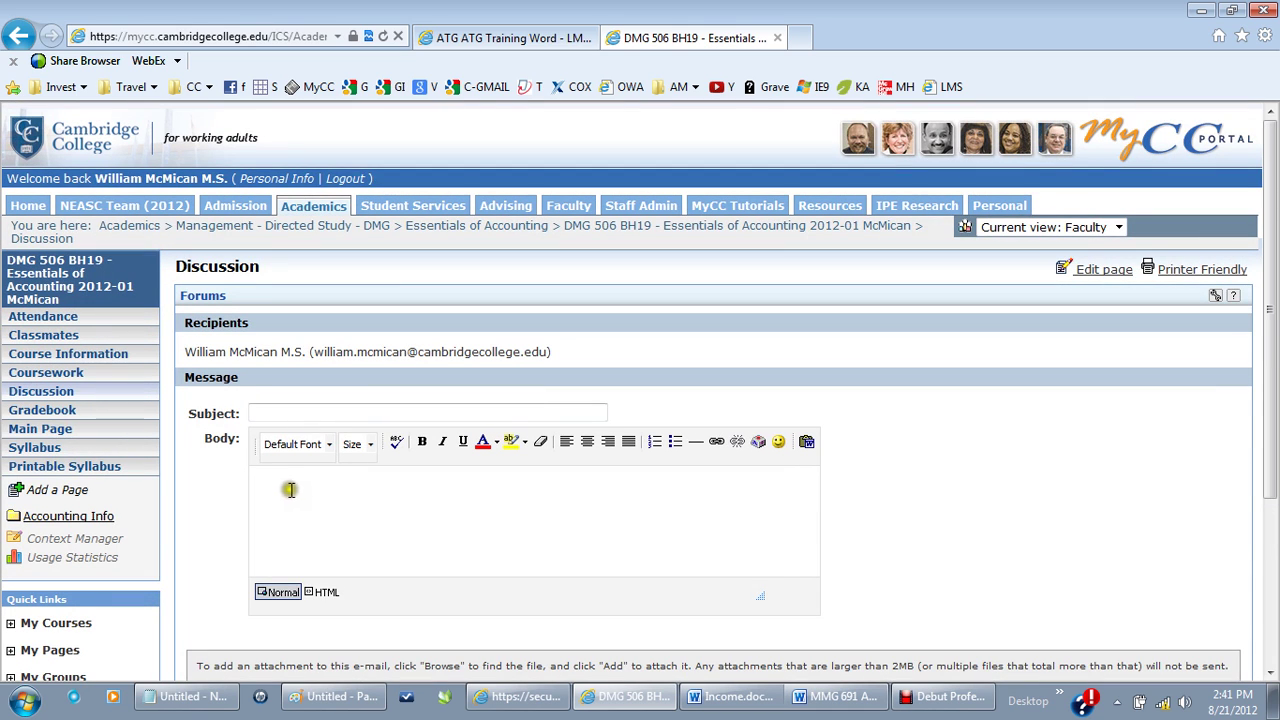
click(204, 295)
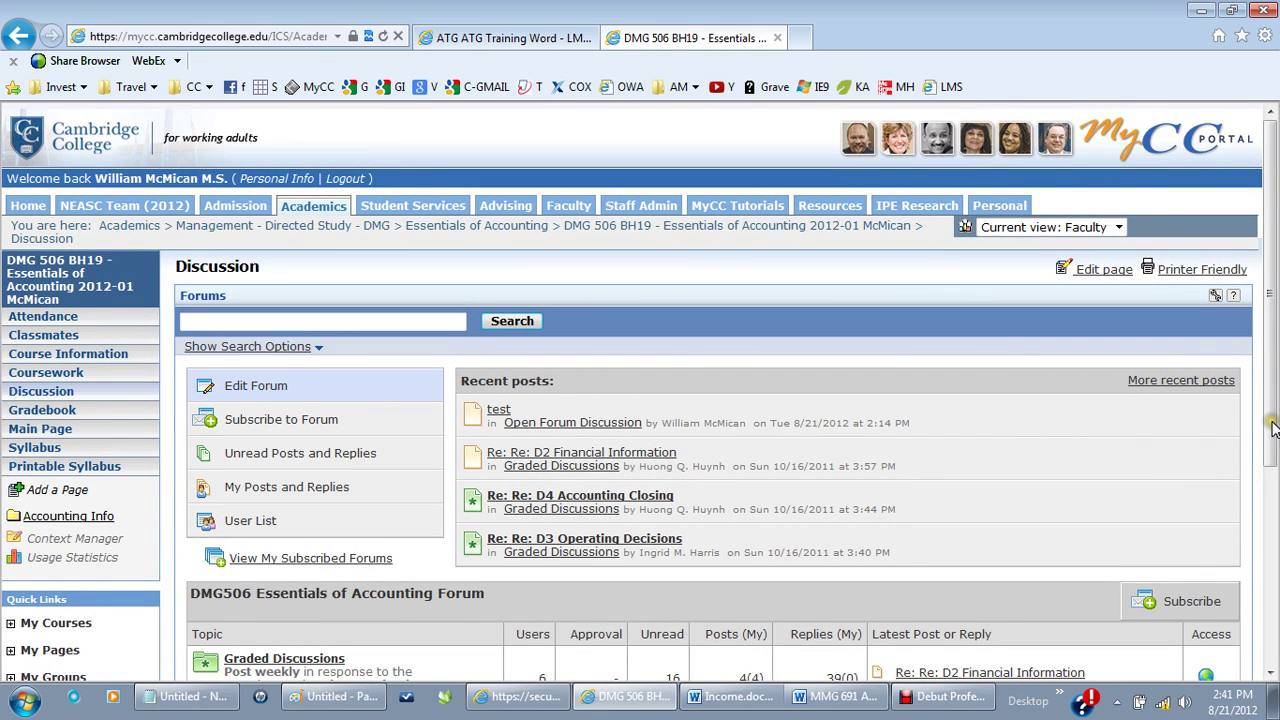
Open the forum's user list and show all replies written by the second listed student.
drag(1273, 428, 1273, 528)
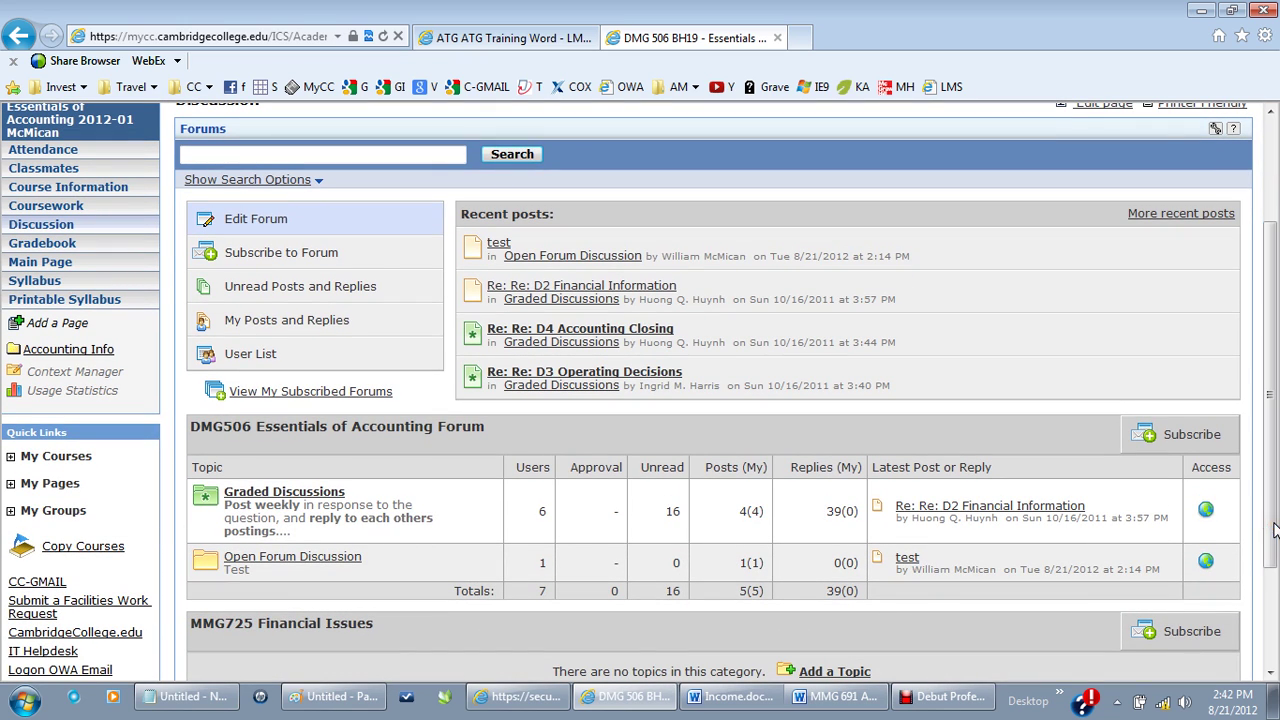
click(255, 360)
click(257, 369)
click(258, 360)
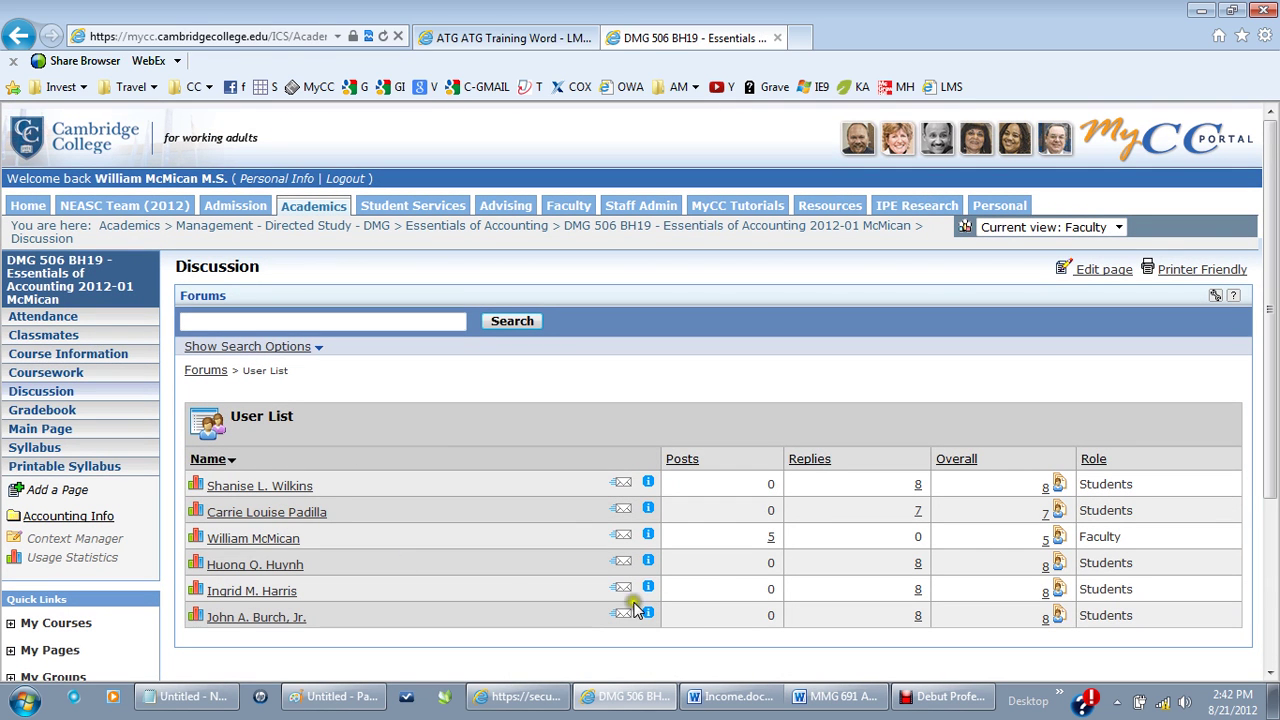
click(916, 513)
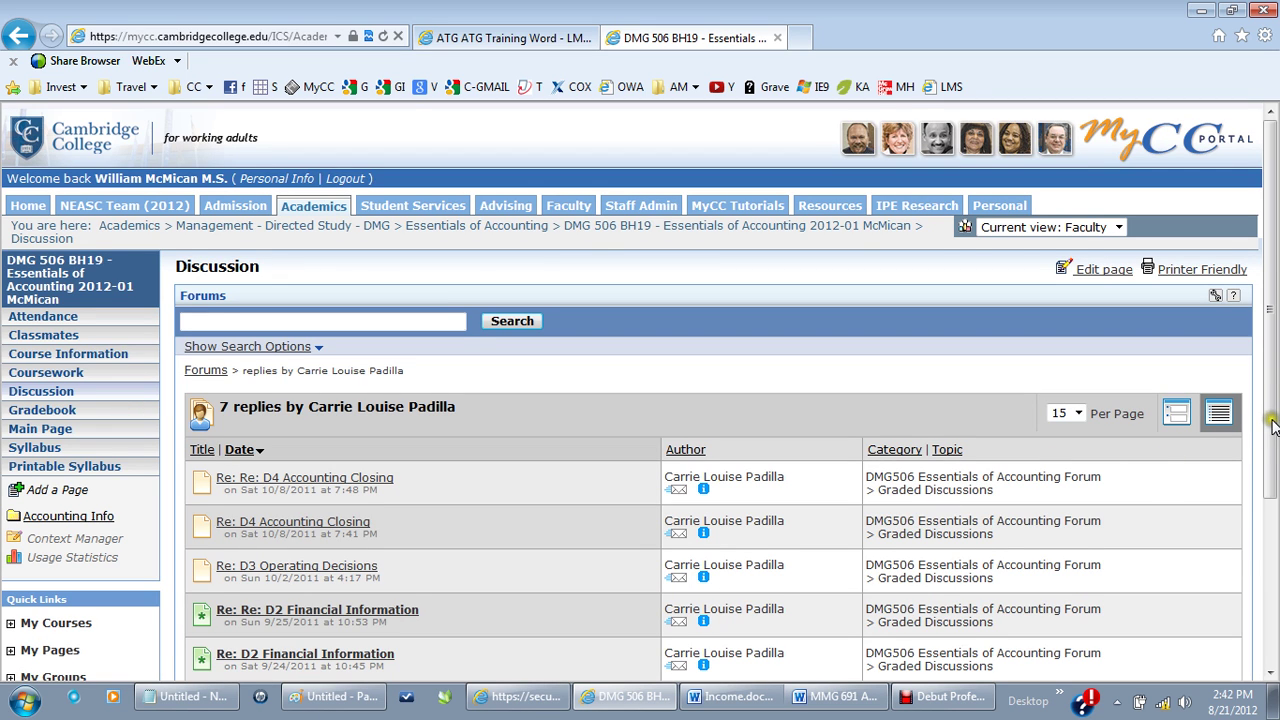
Read the student's "Re: Re: D4 Accounting Closing" reply and check the student's personal information, closing it when done.
drag(1270, 425, 1274, 555)
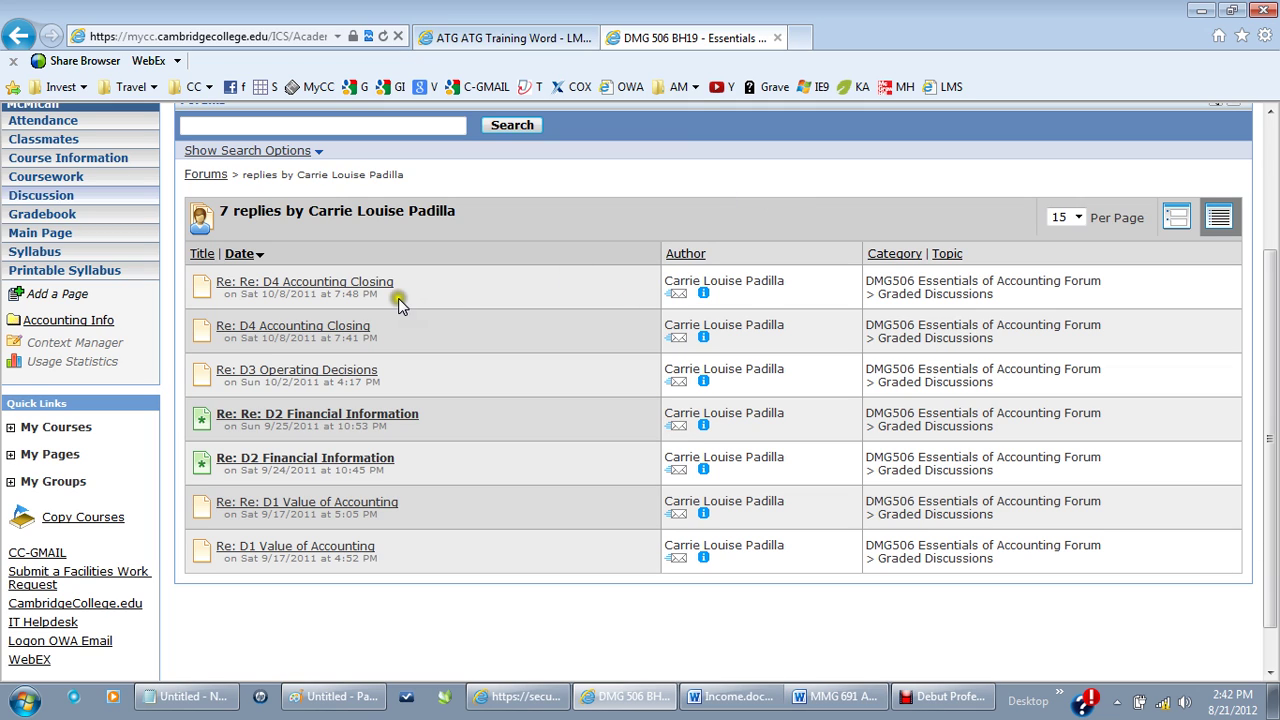
click(312, 289)
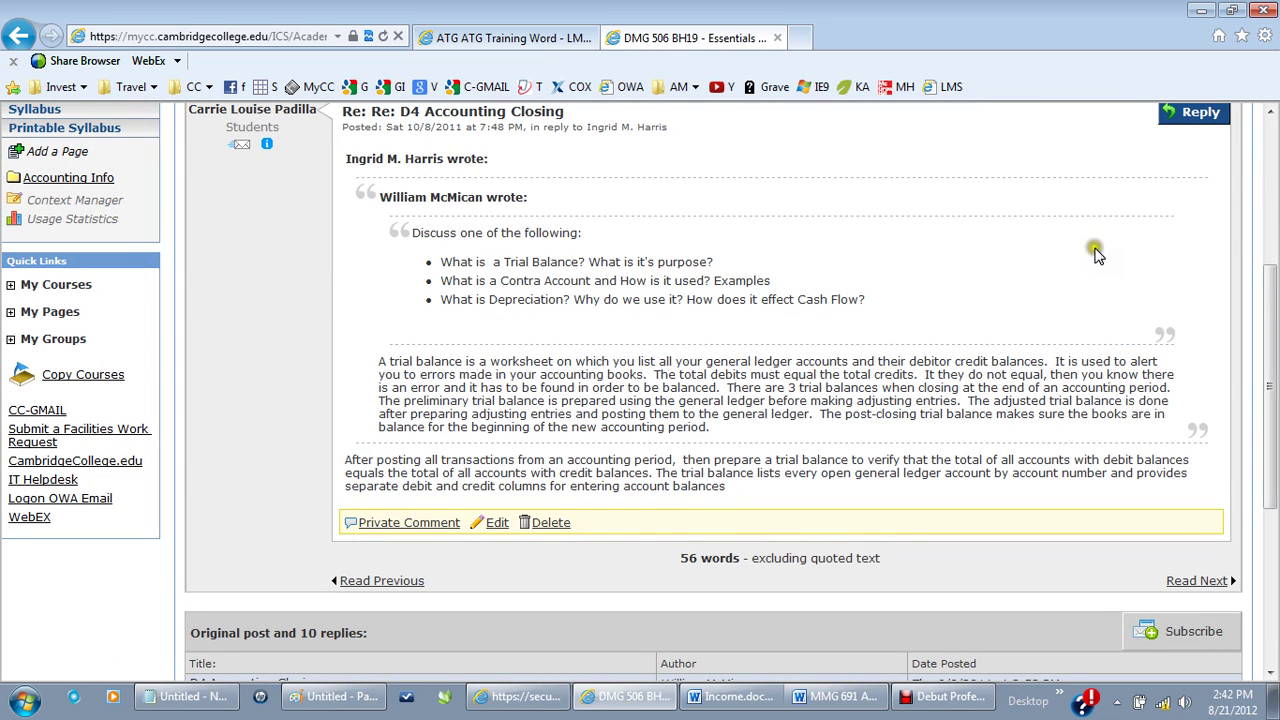
scroll(1272, 115, up, 3)
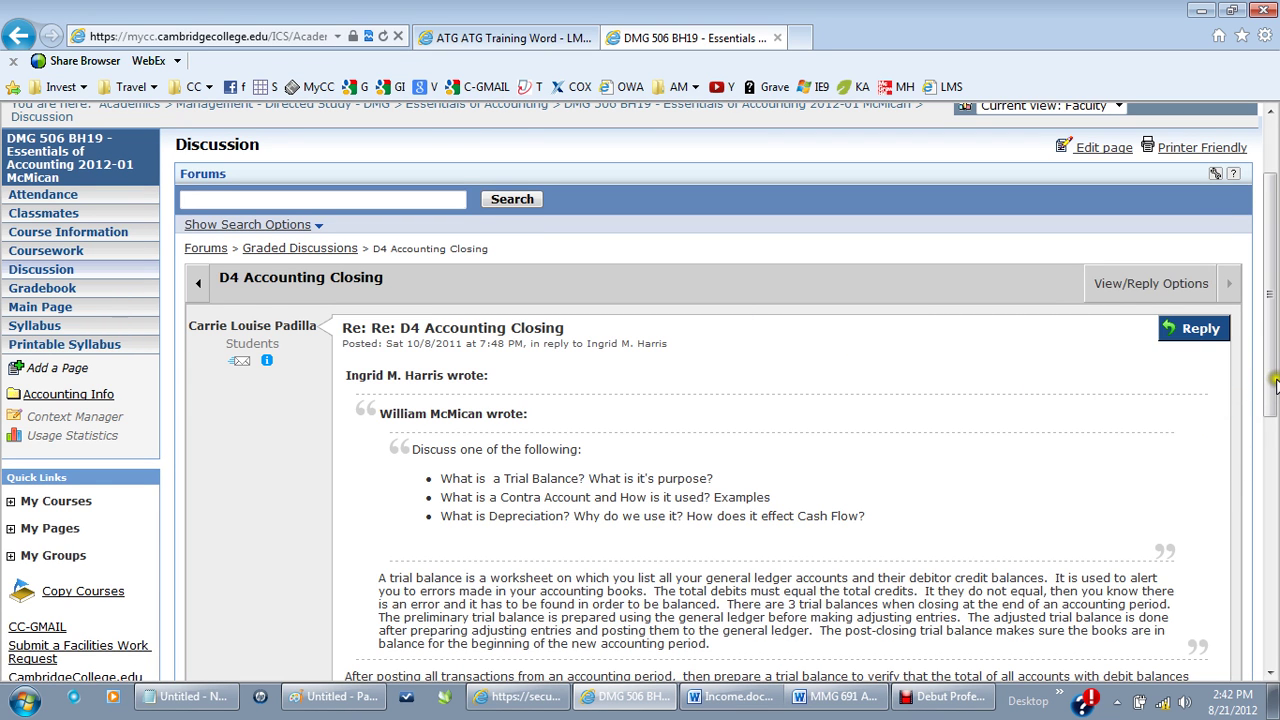
drag(1274, 380, 1268, 441)
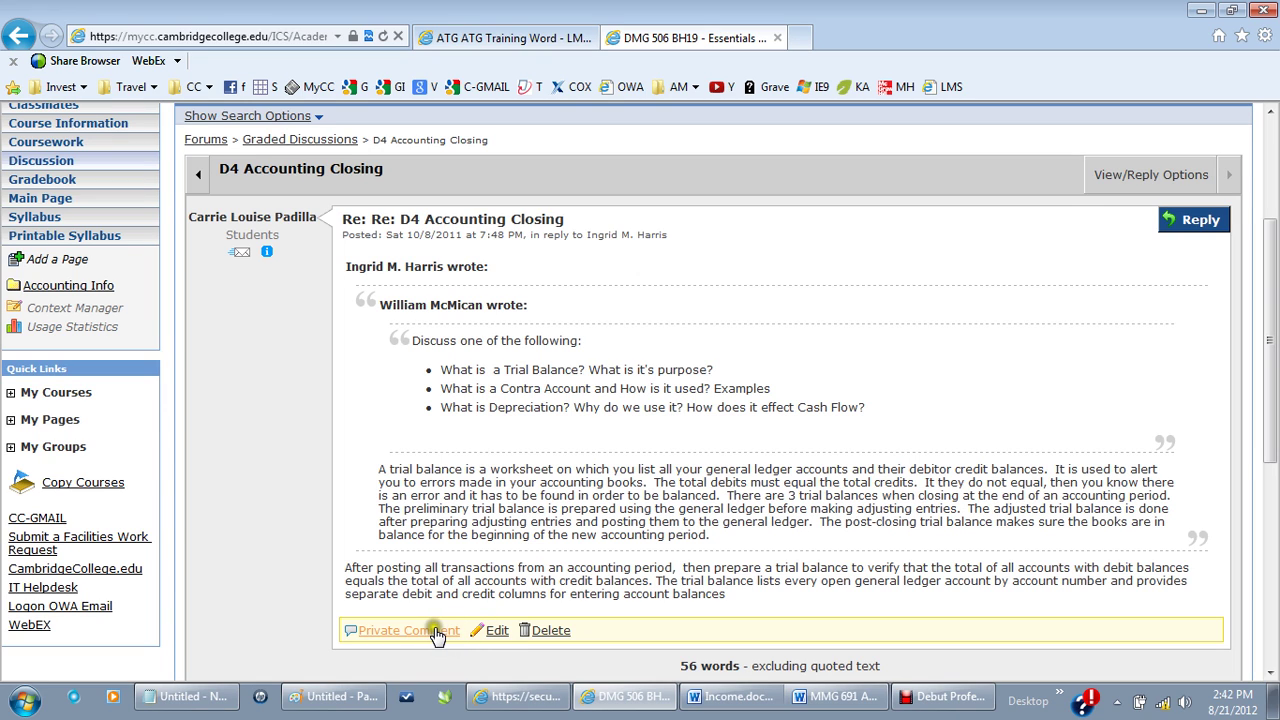
click(266, 255)
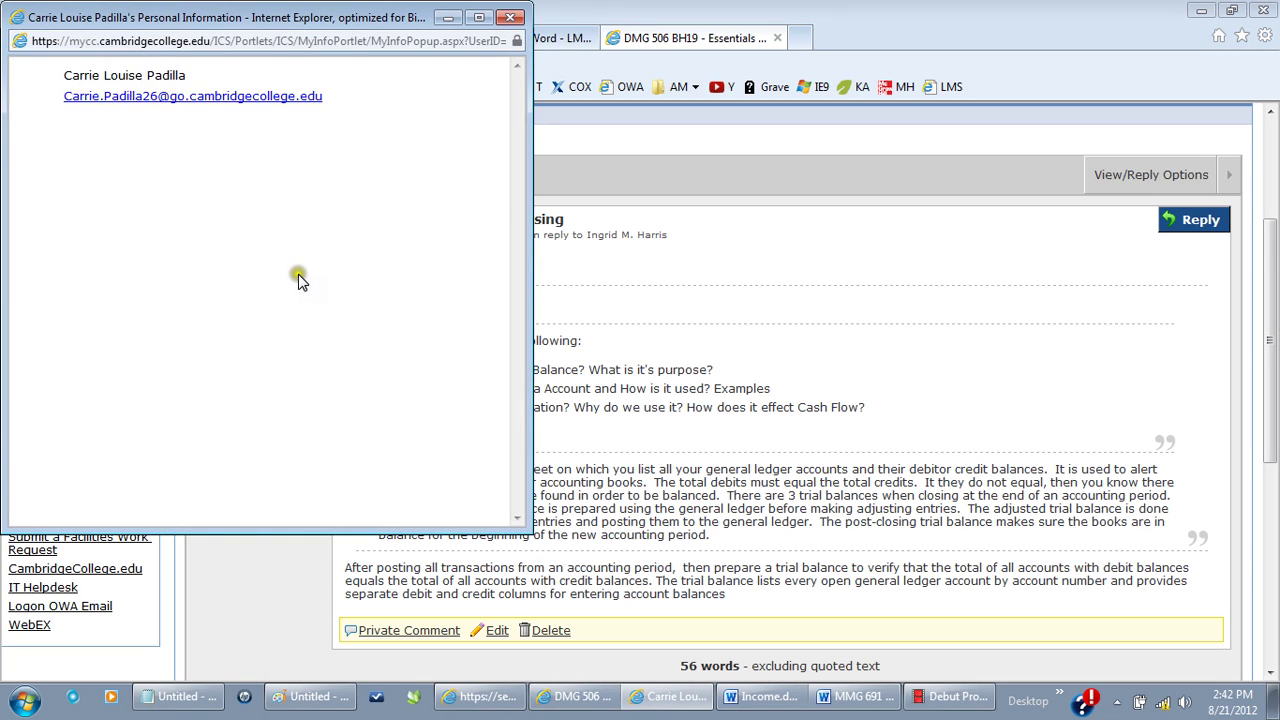
click(510, 22)
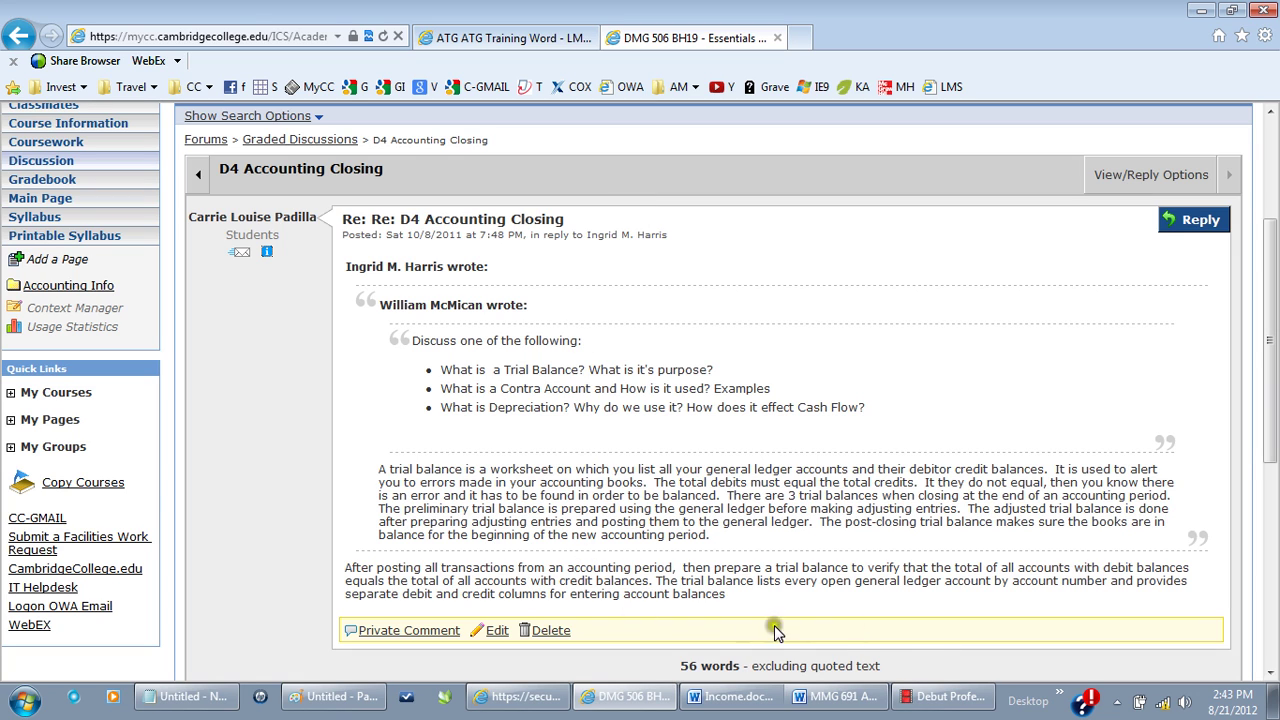
click(928, 695)
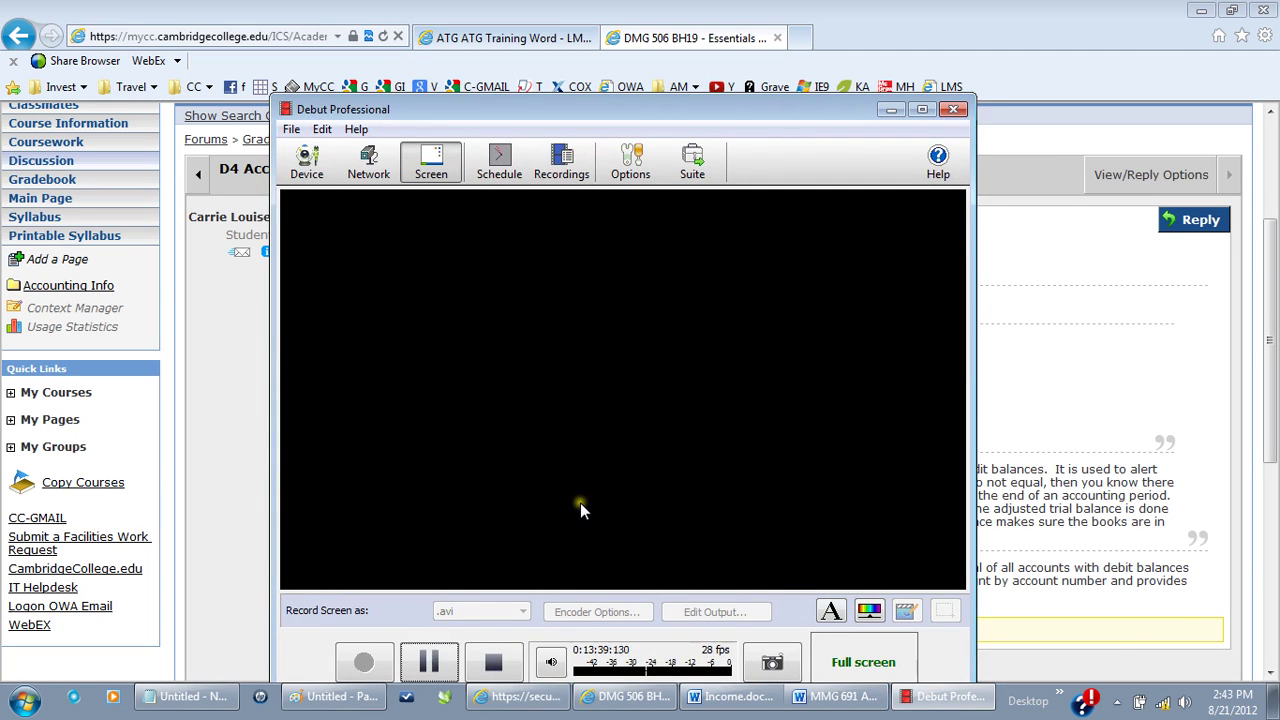